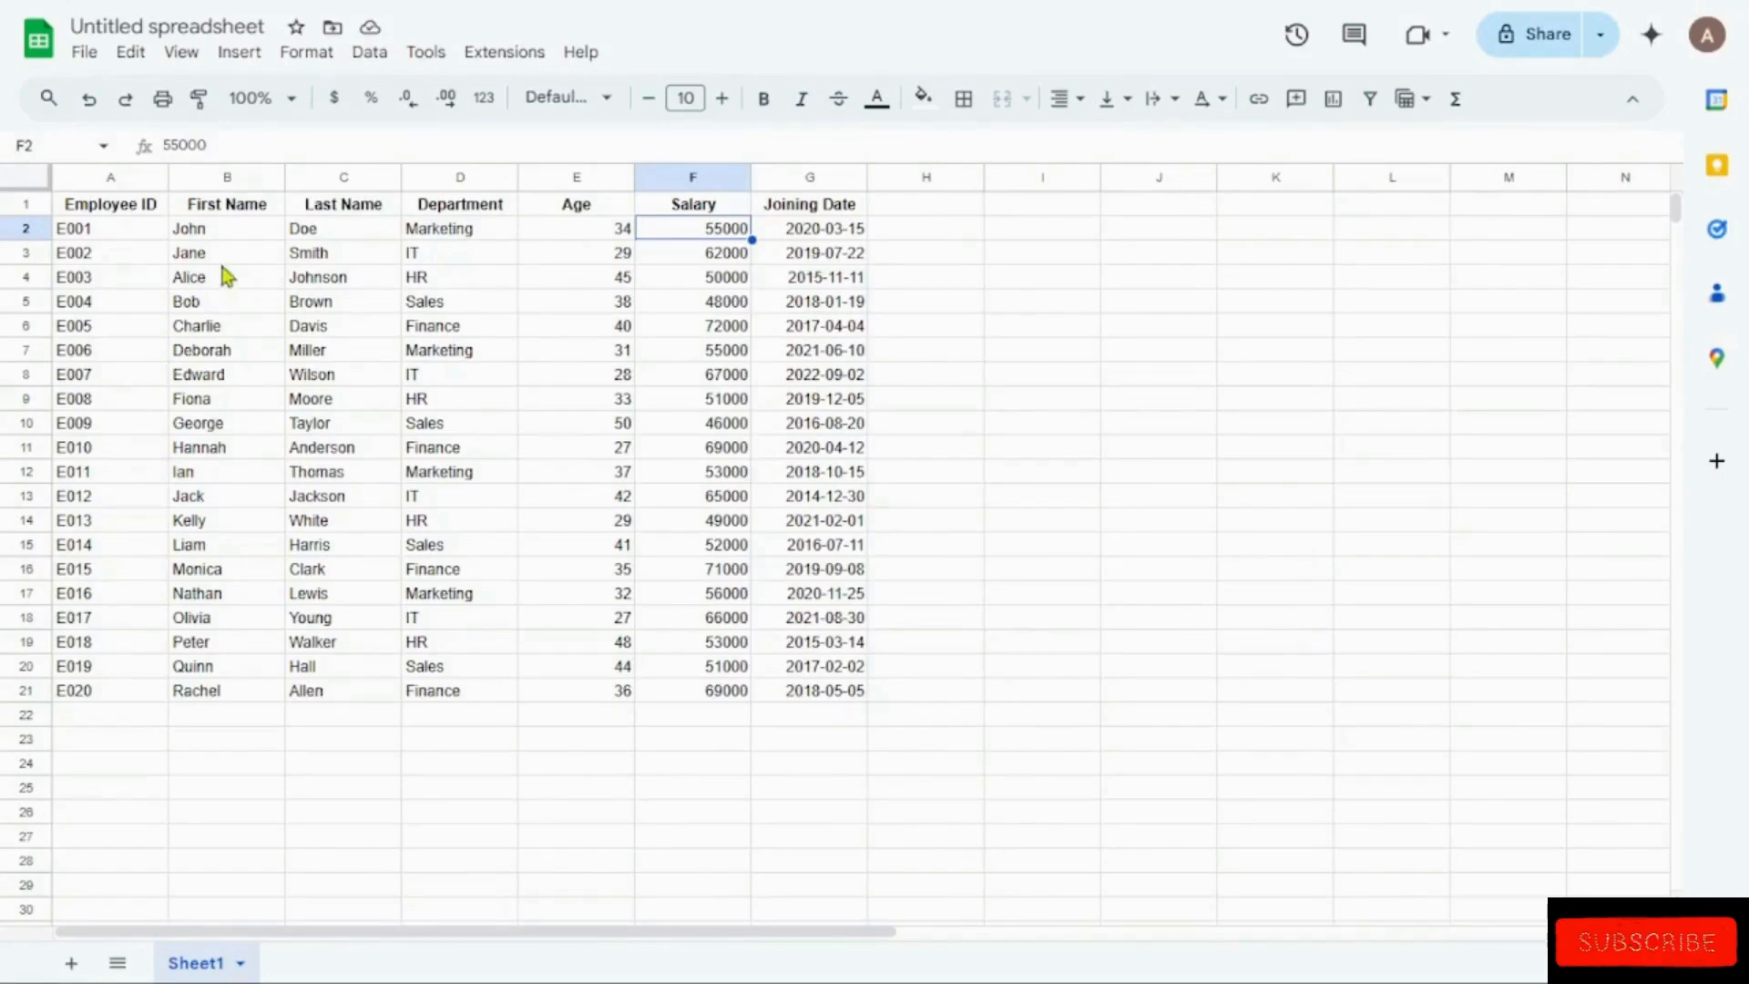
click(118, 200)
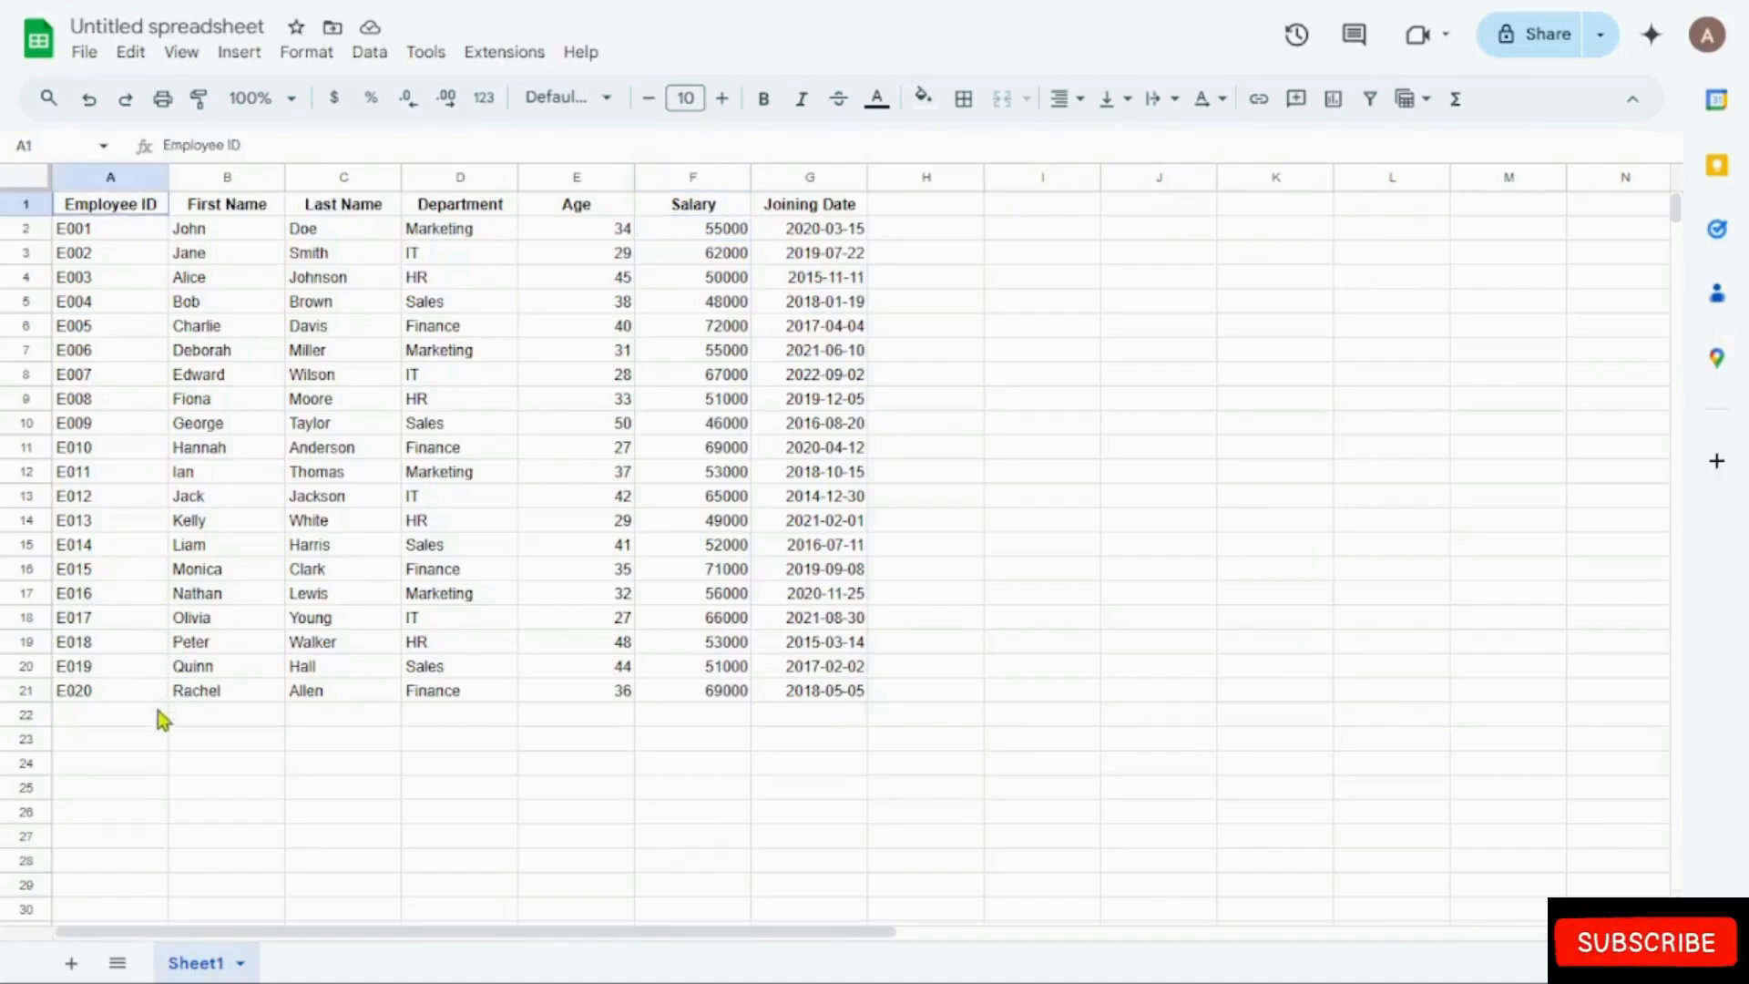
shift+click(161, 710)
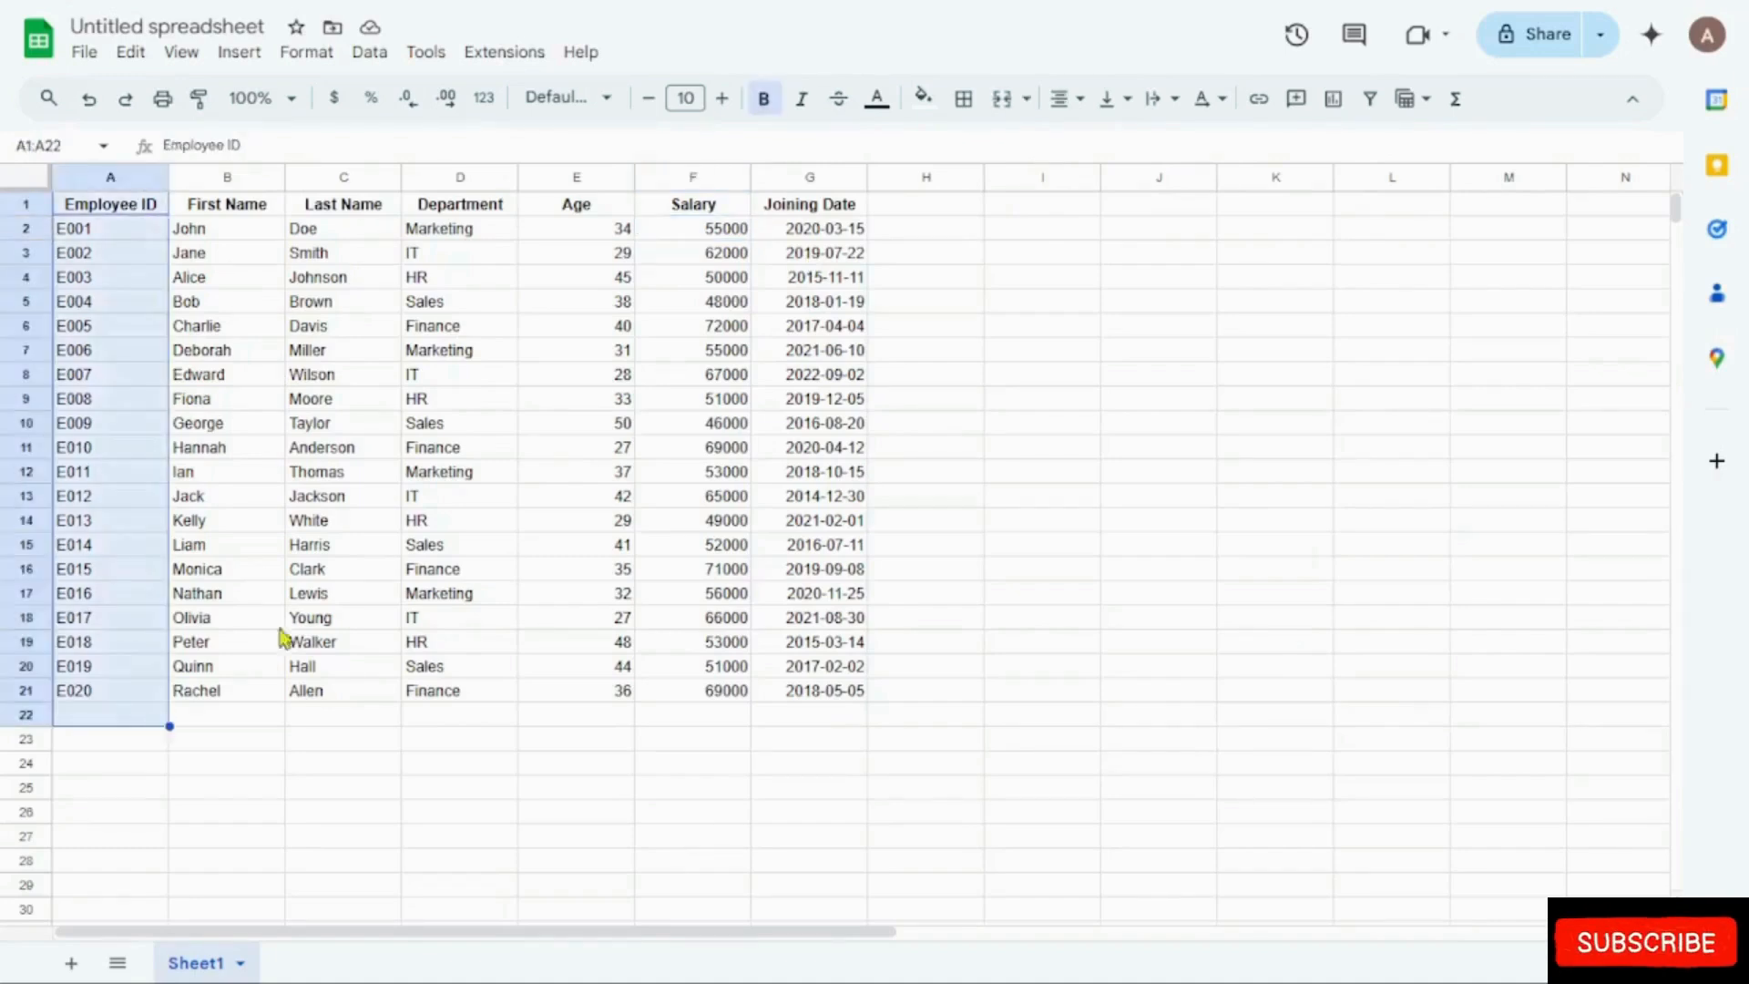
click(722, 236)
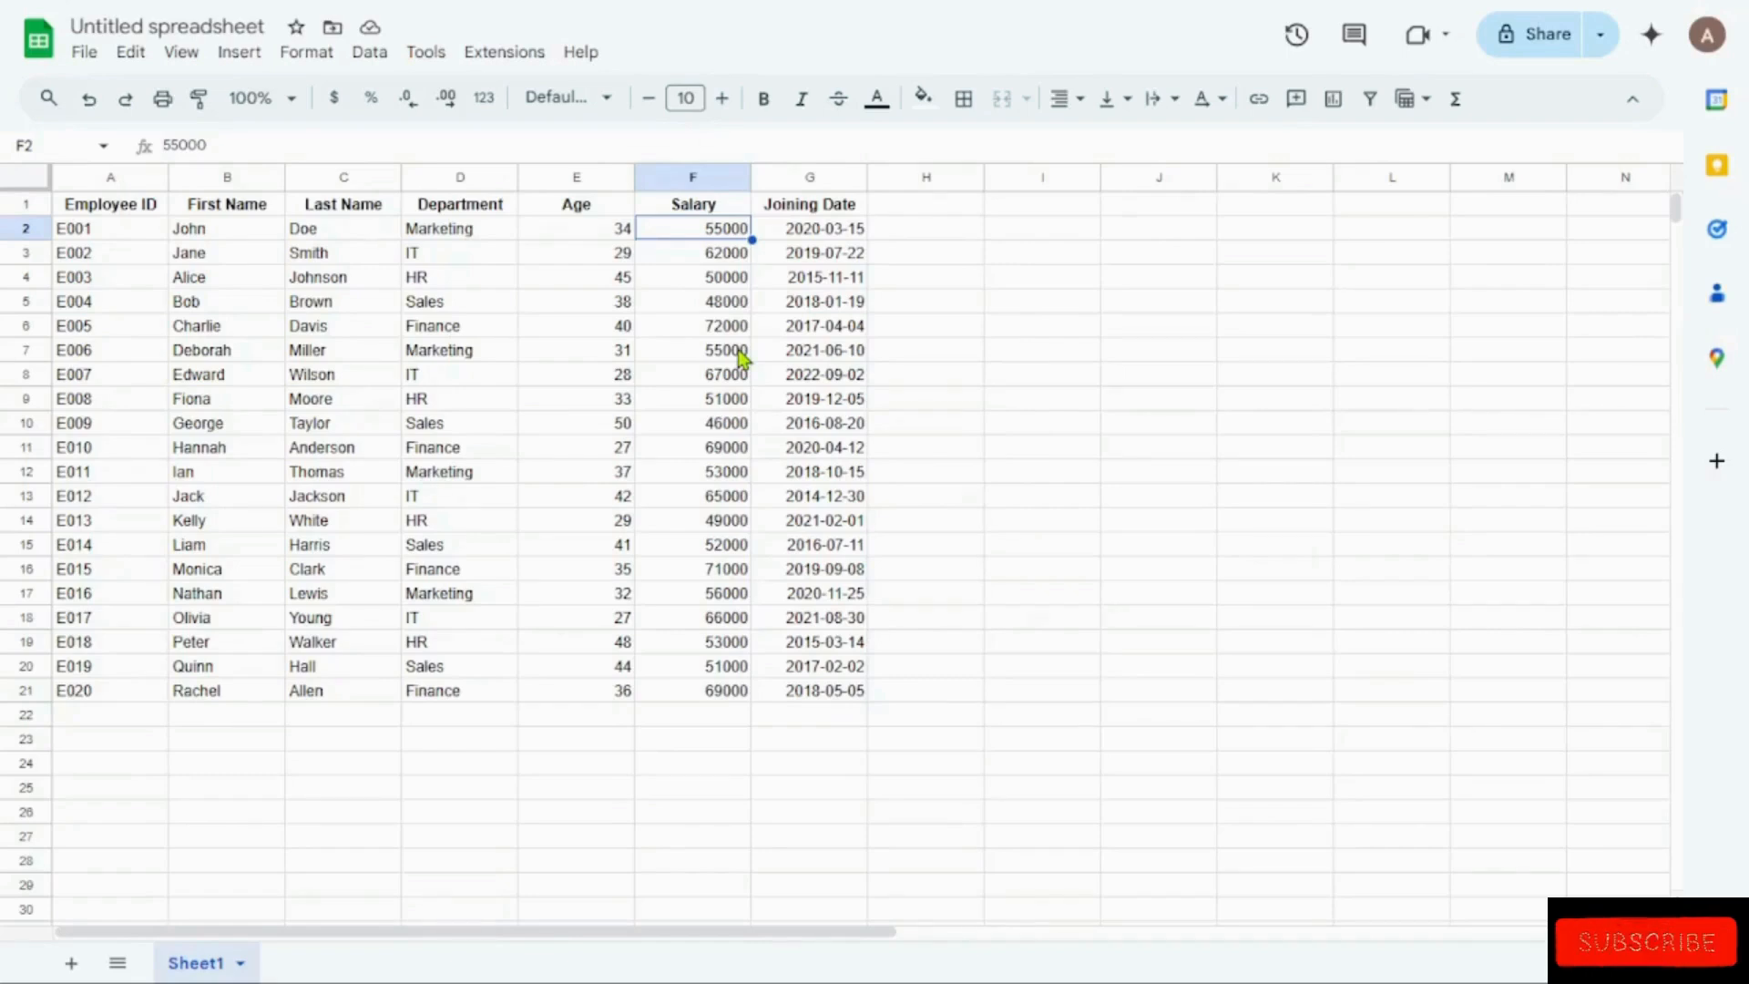
Step: Enter the label "Vlookup" in cell I2, beside the employee table
click(1022, 238)
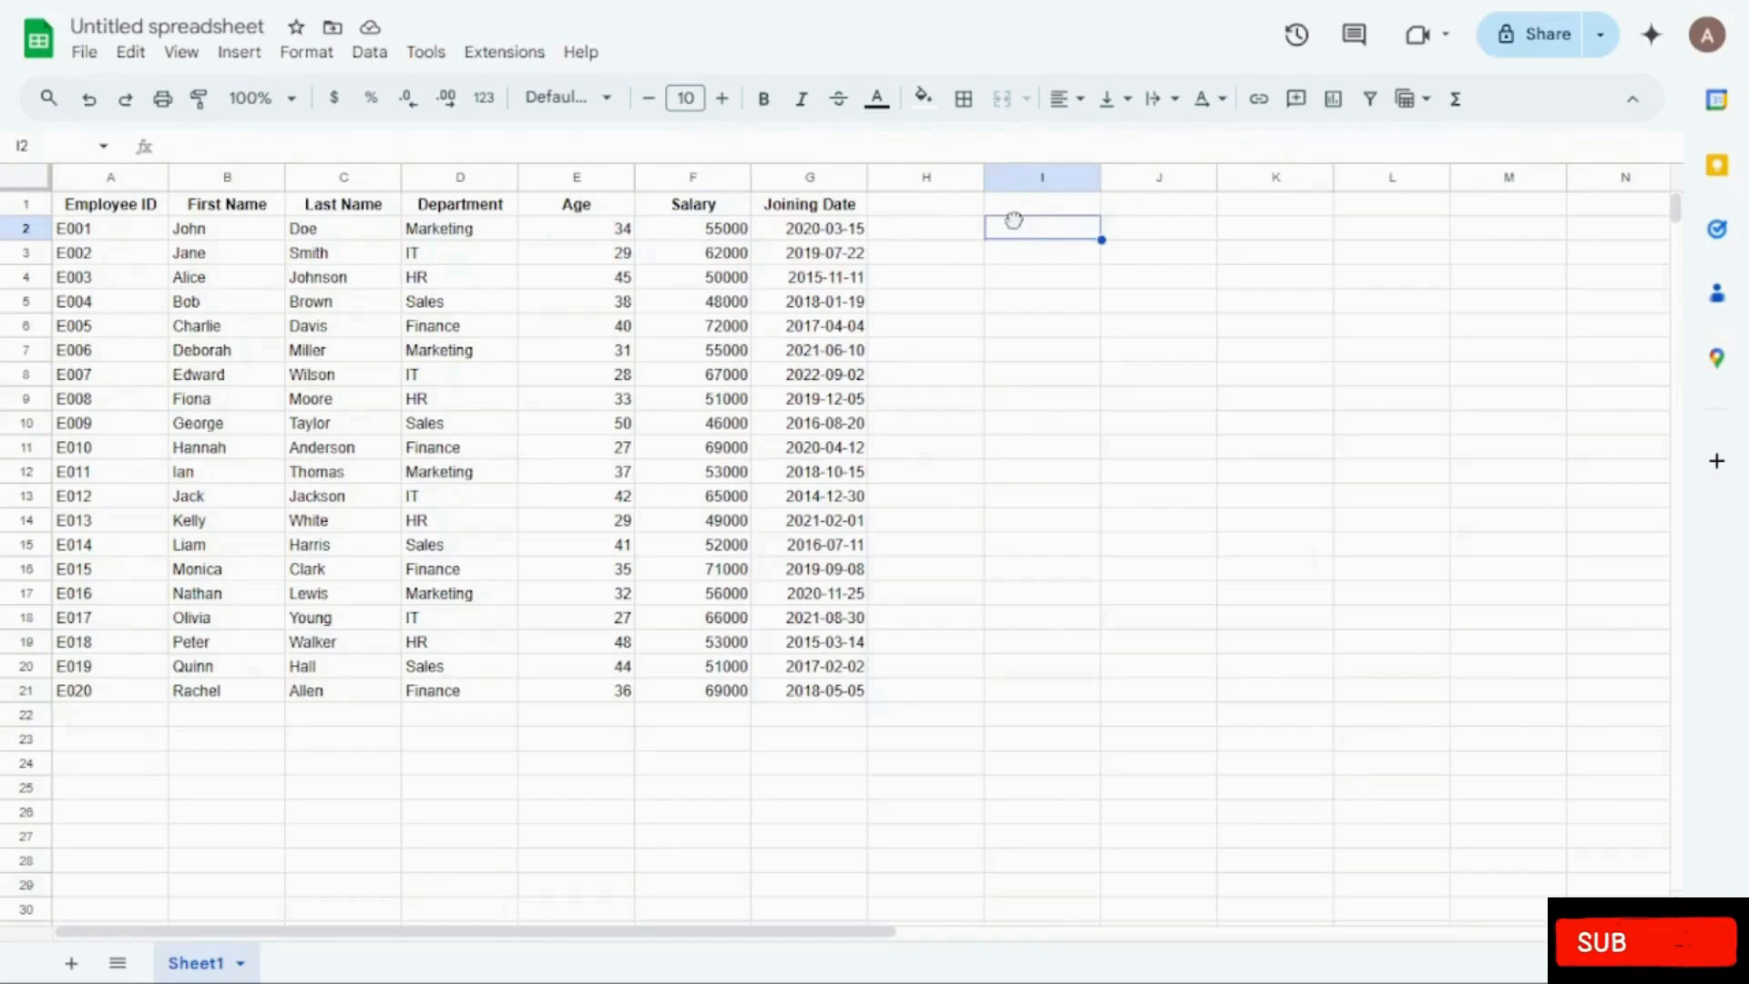
double_click(1007, 227)
text(Vlooku)
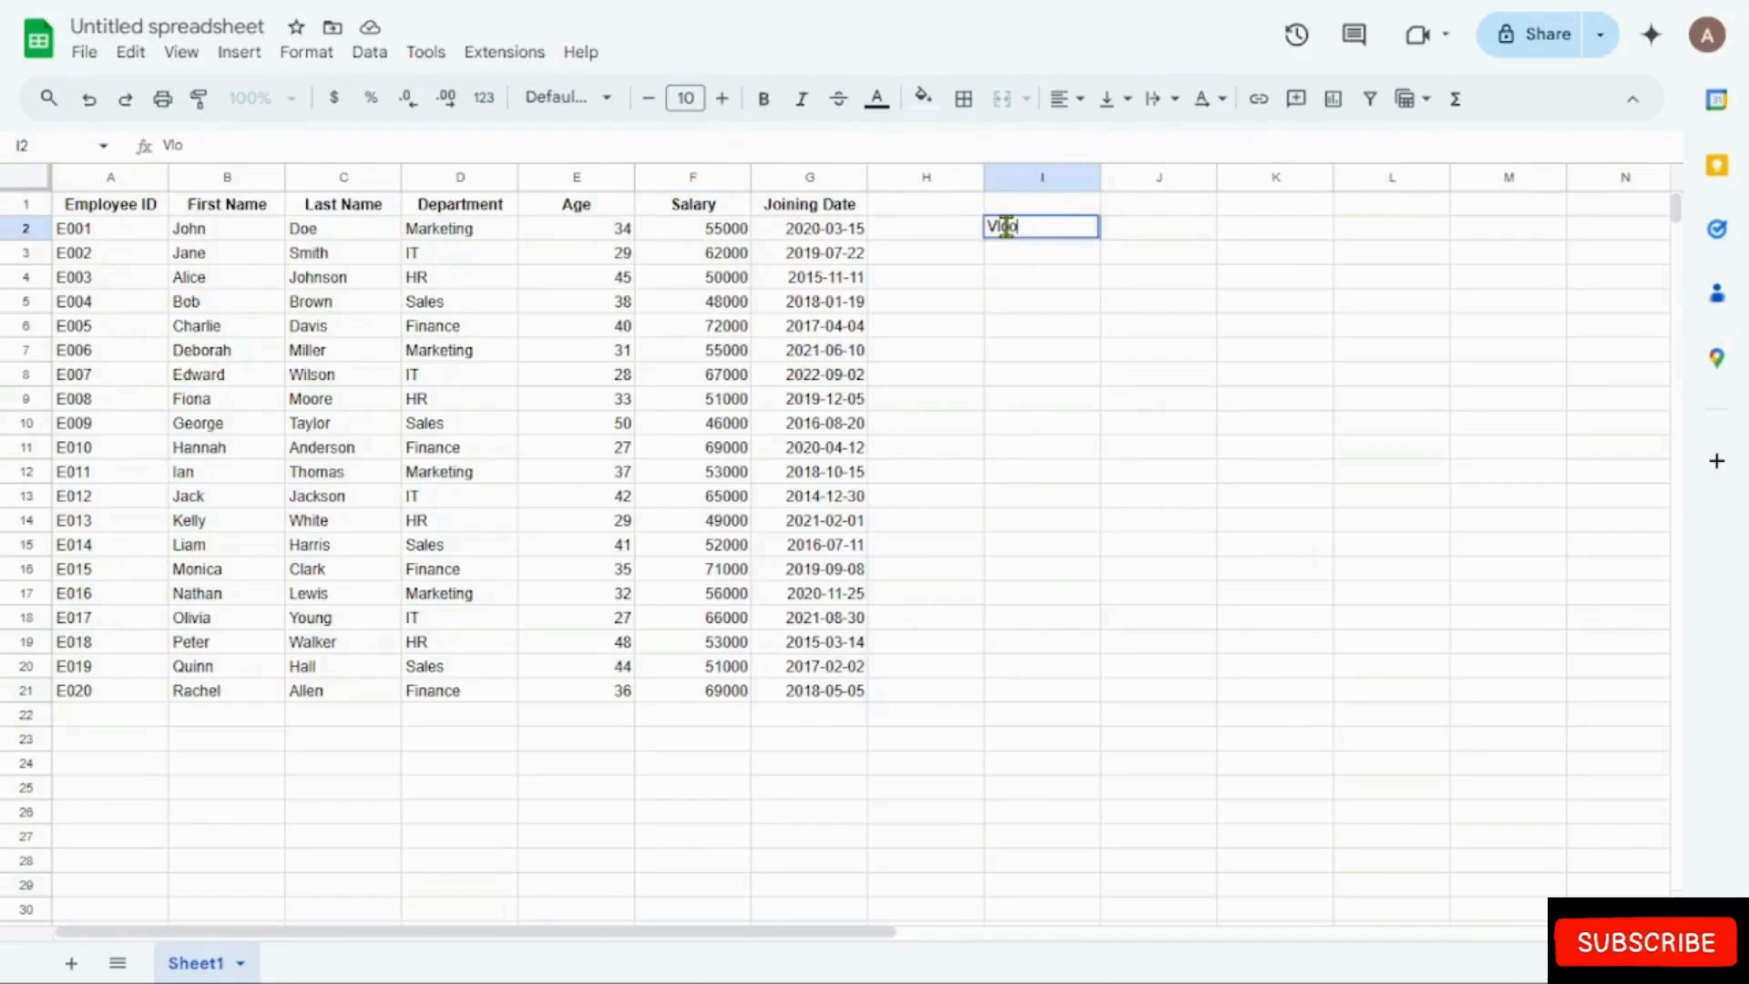
text(p)
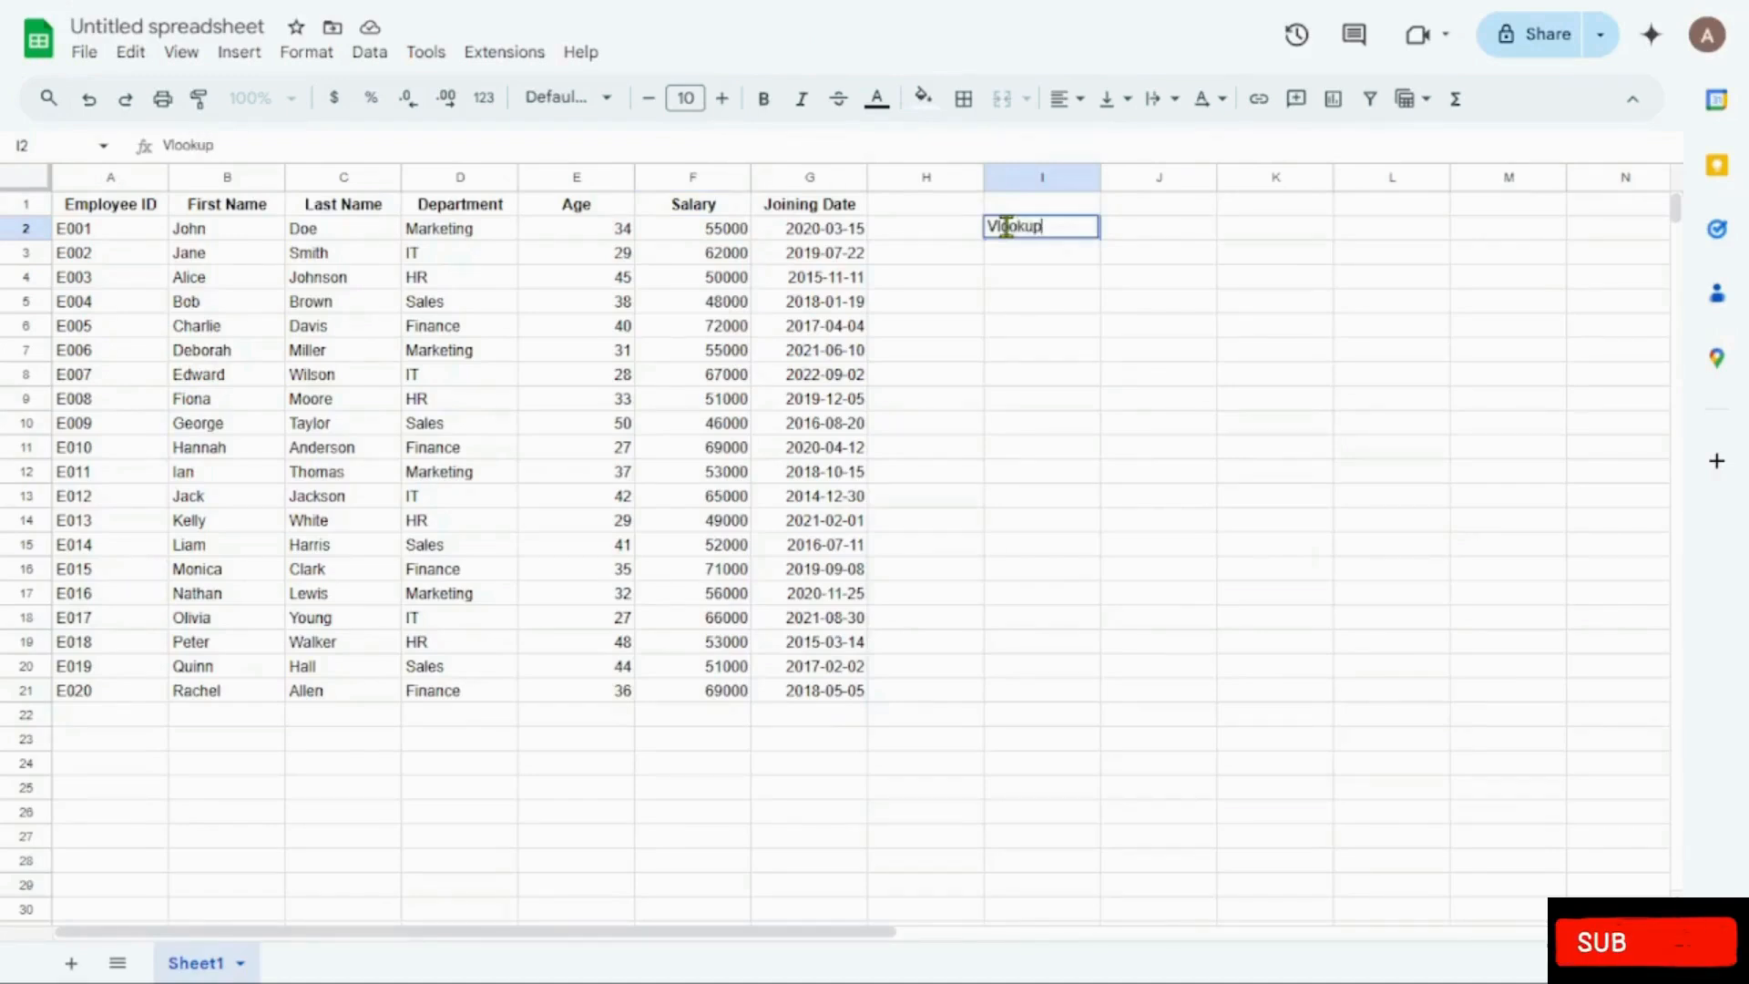
click(1023, 358)
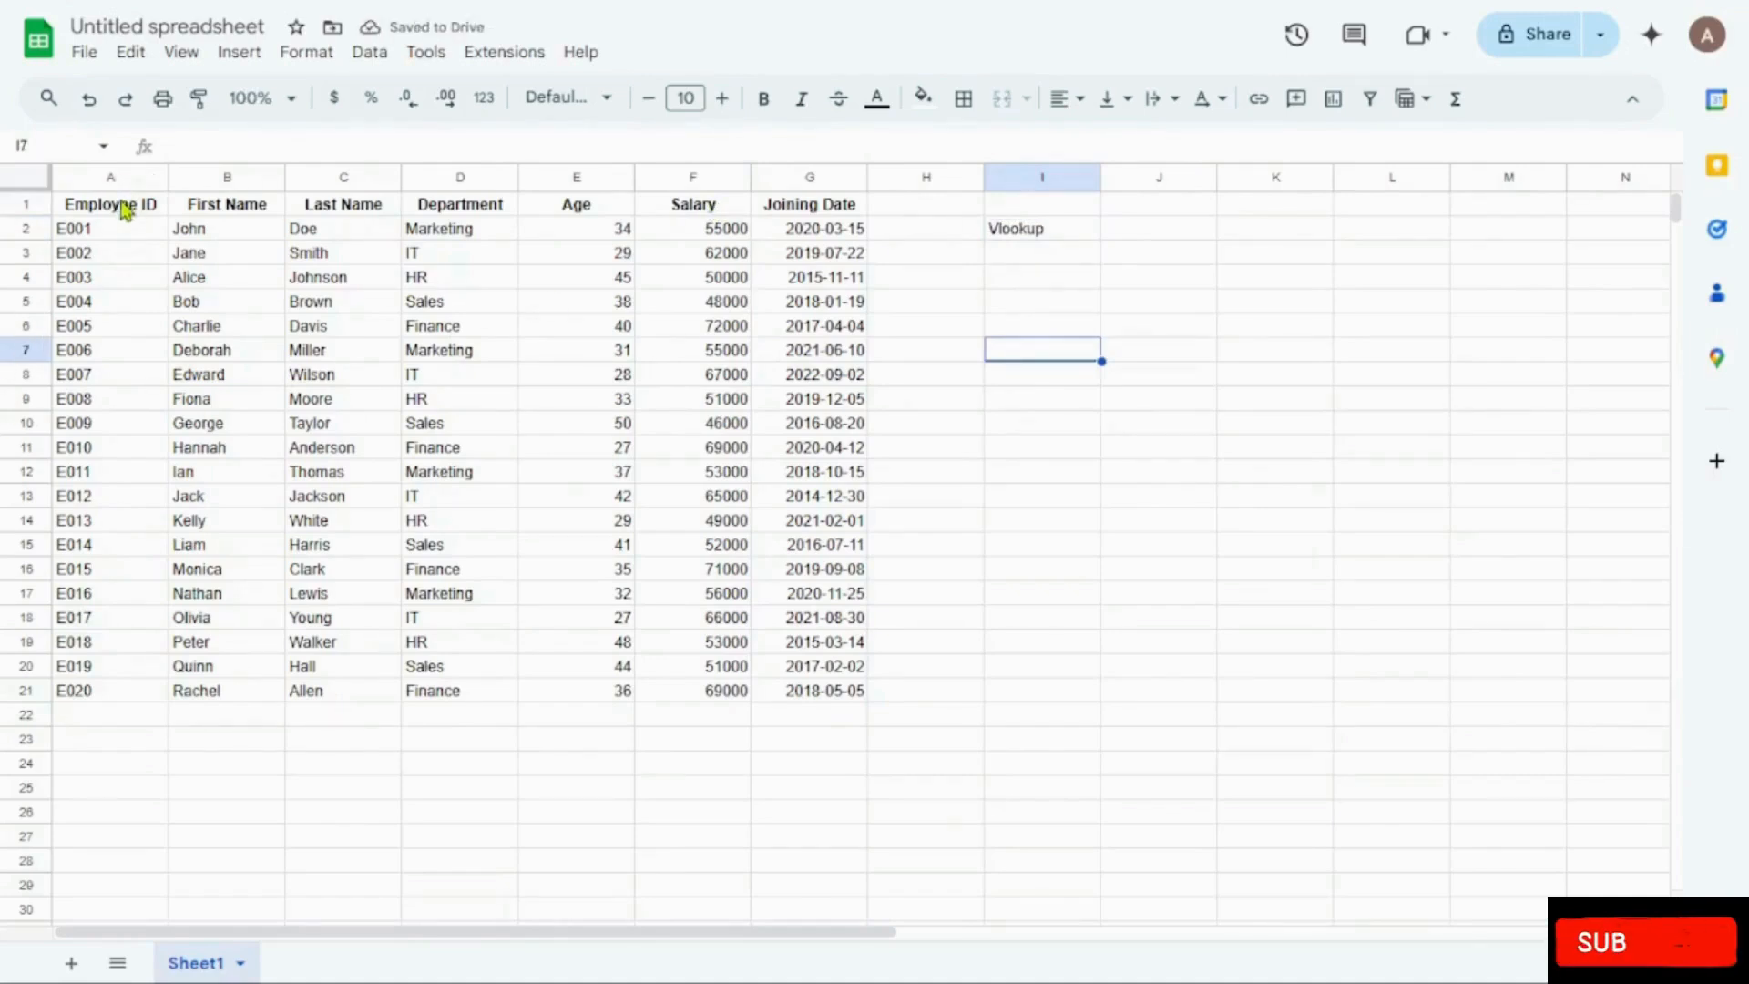
Step: Examine the Employee ID, Salary and Last Name columns of the employee table
drag(126, 209, 117, 331)
click(116, 332)
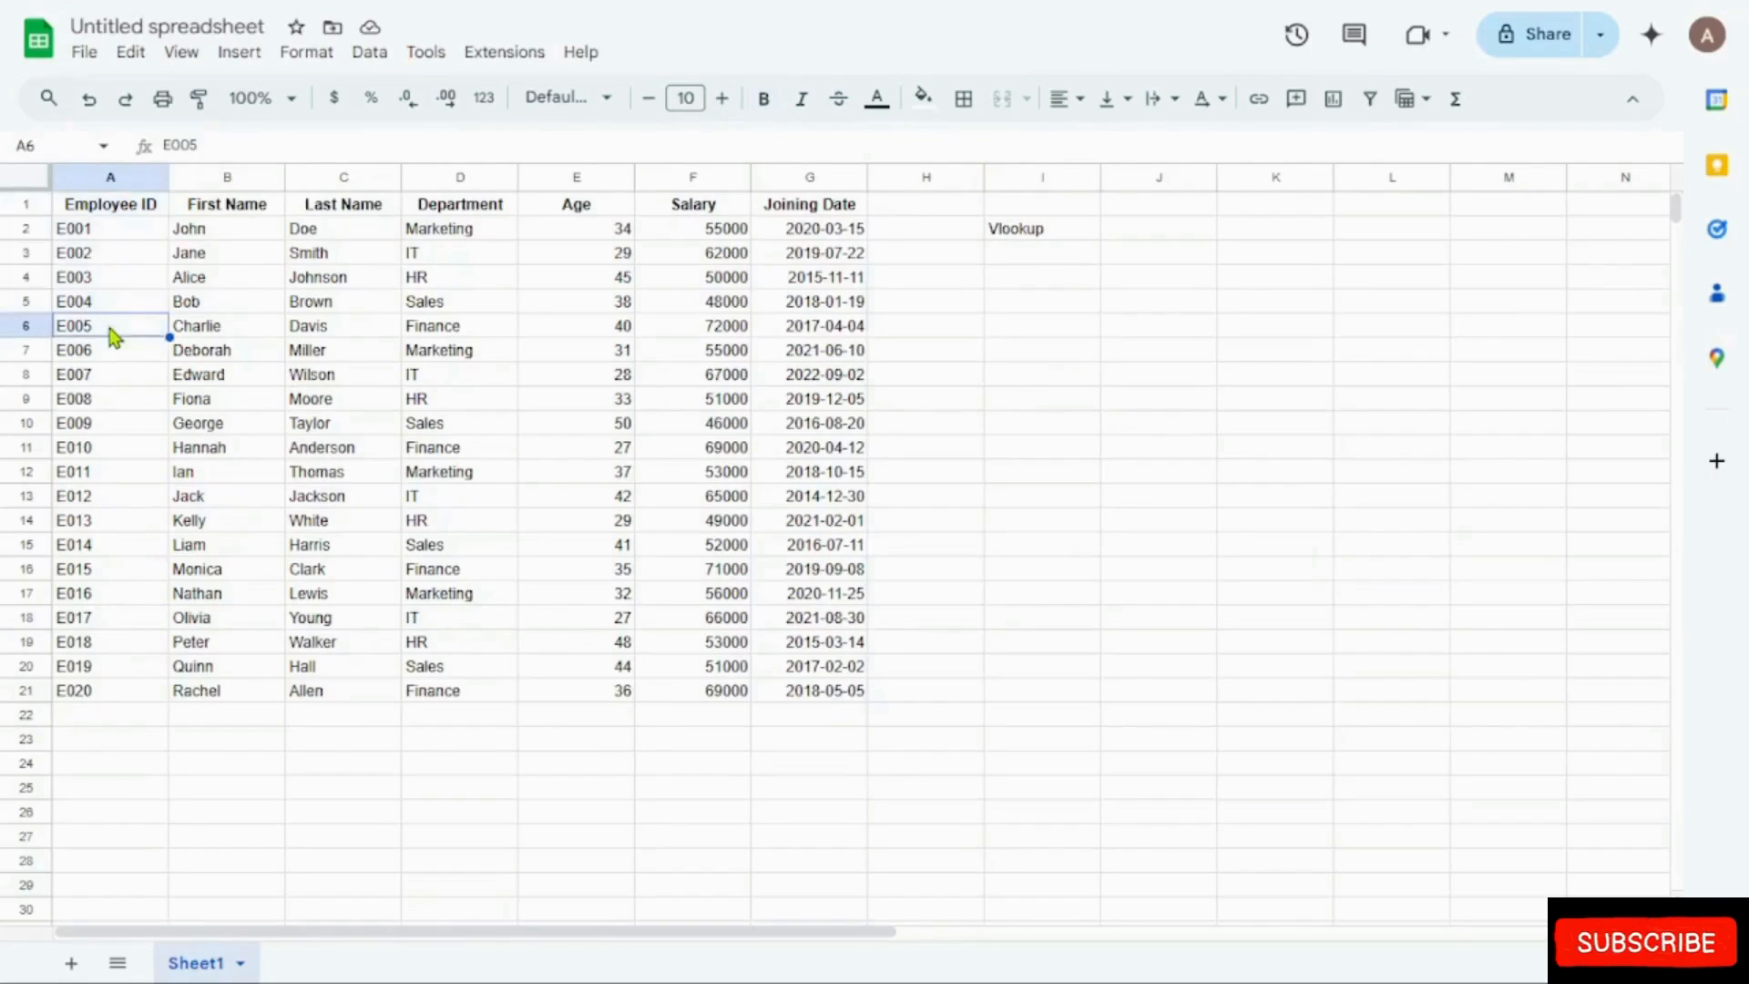
click(132, 180)
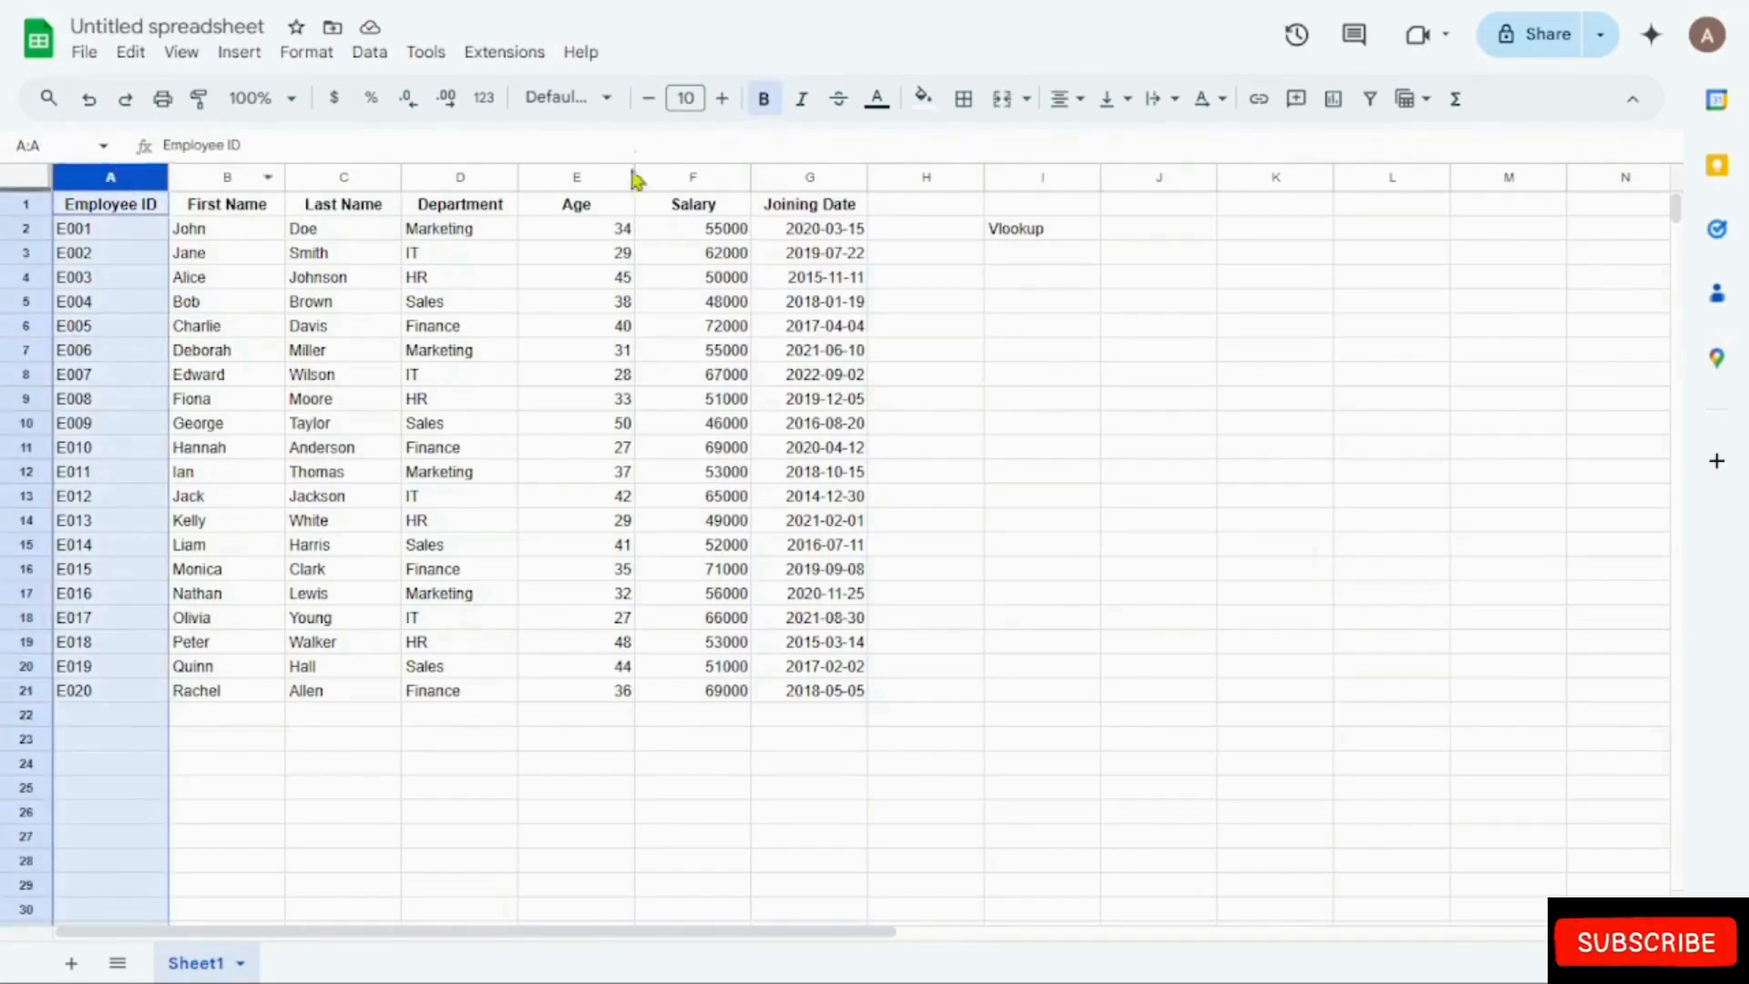
click(690, 177)
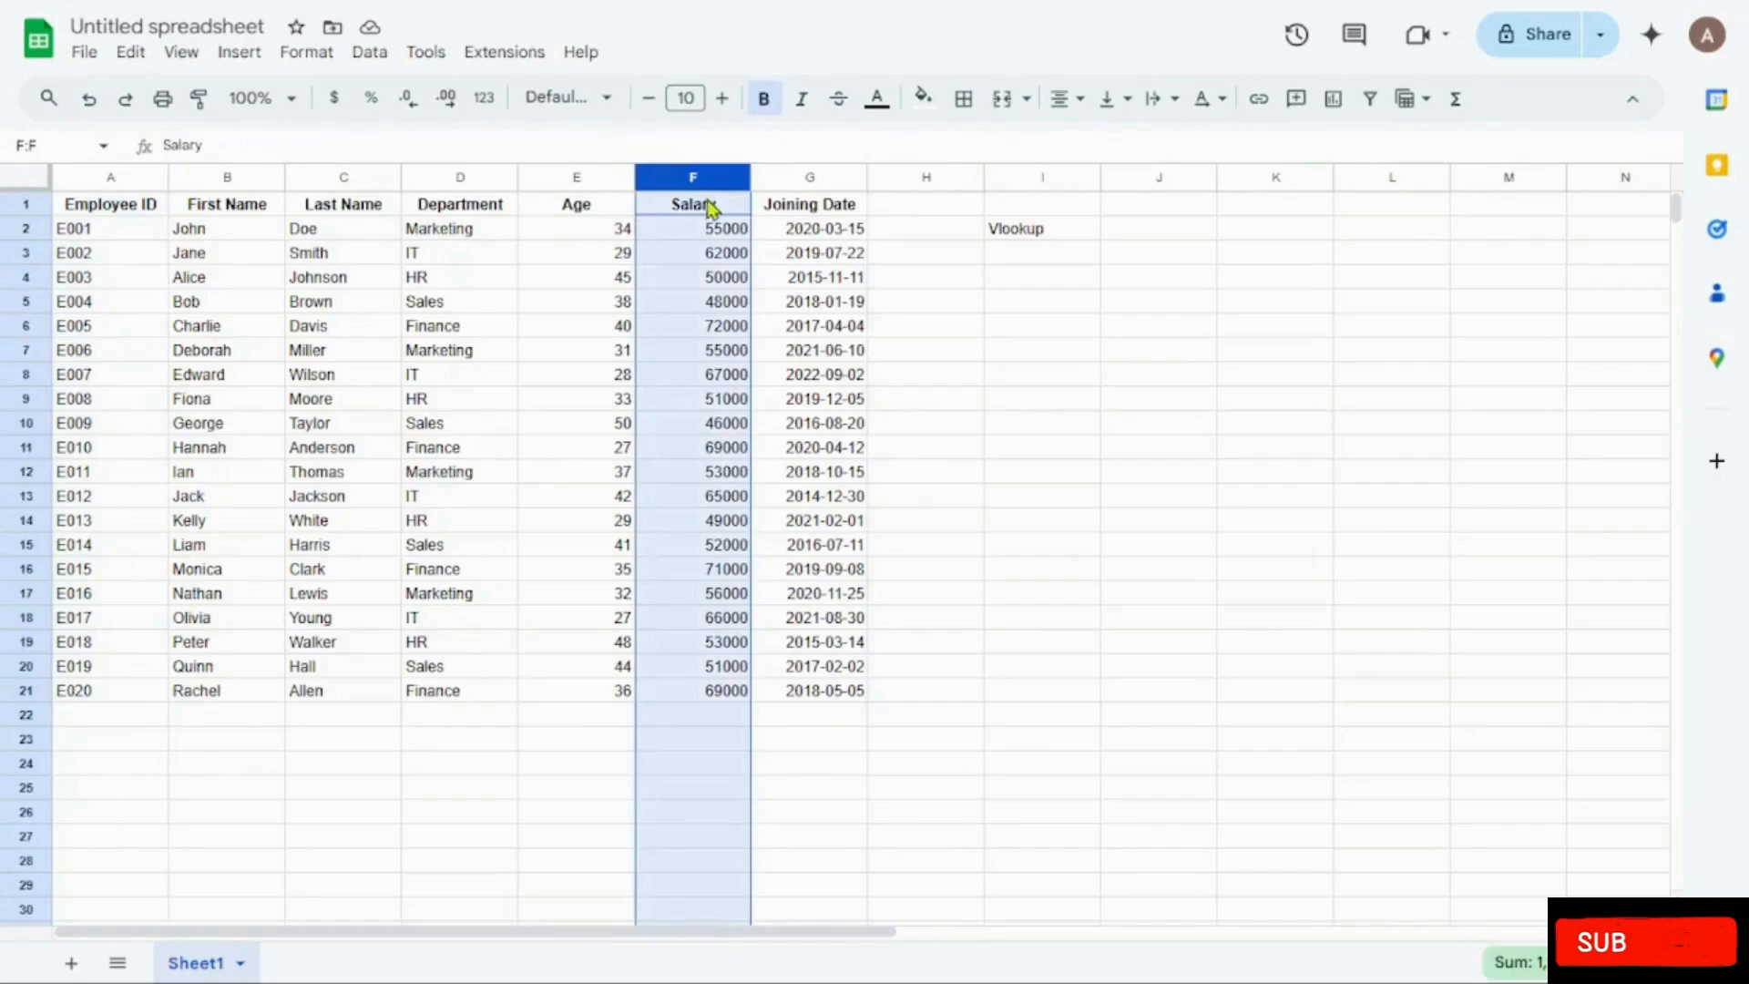
click(575, 173)
click(342, 173)
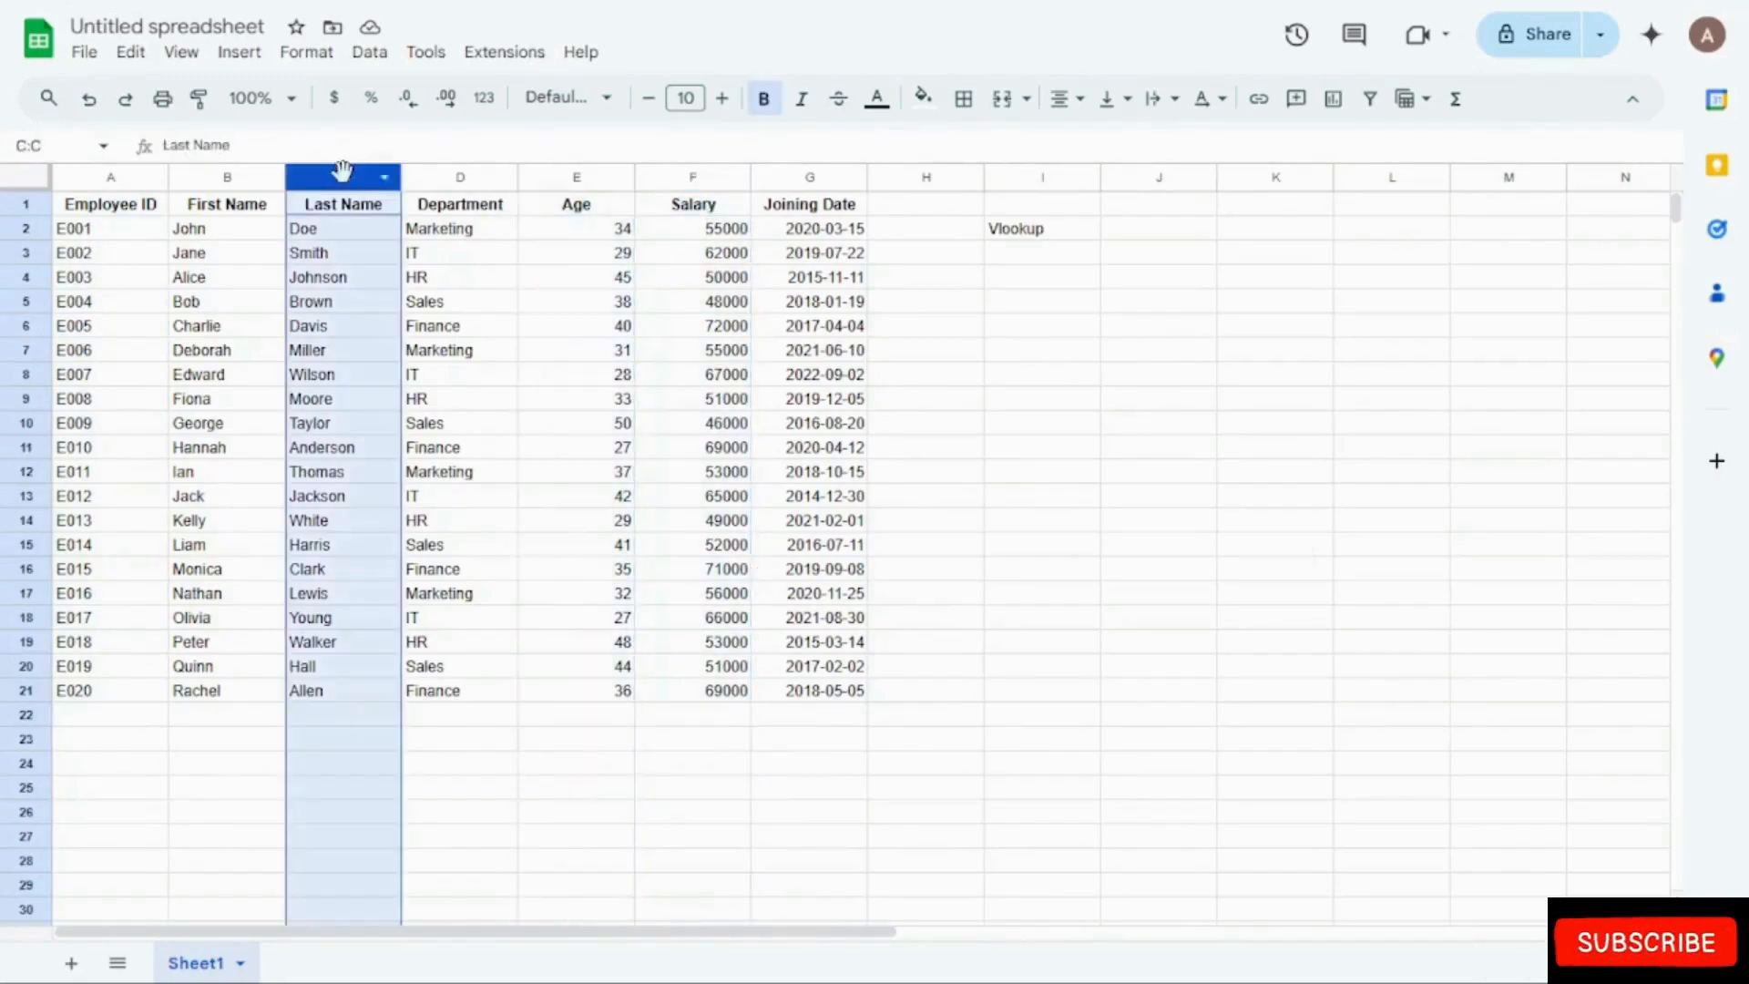
click(738, 474)
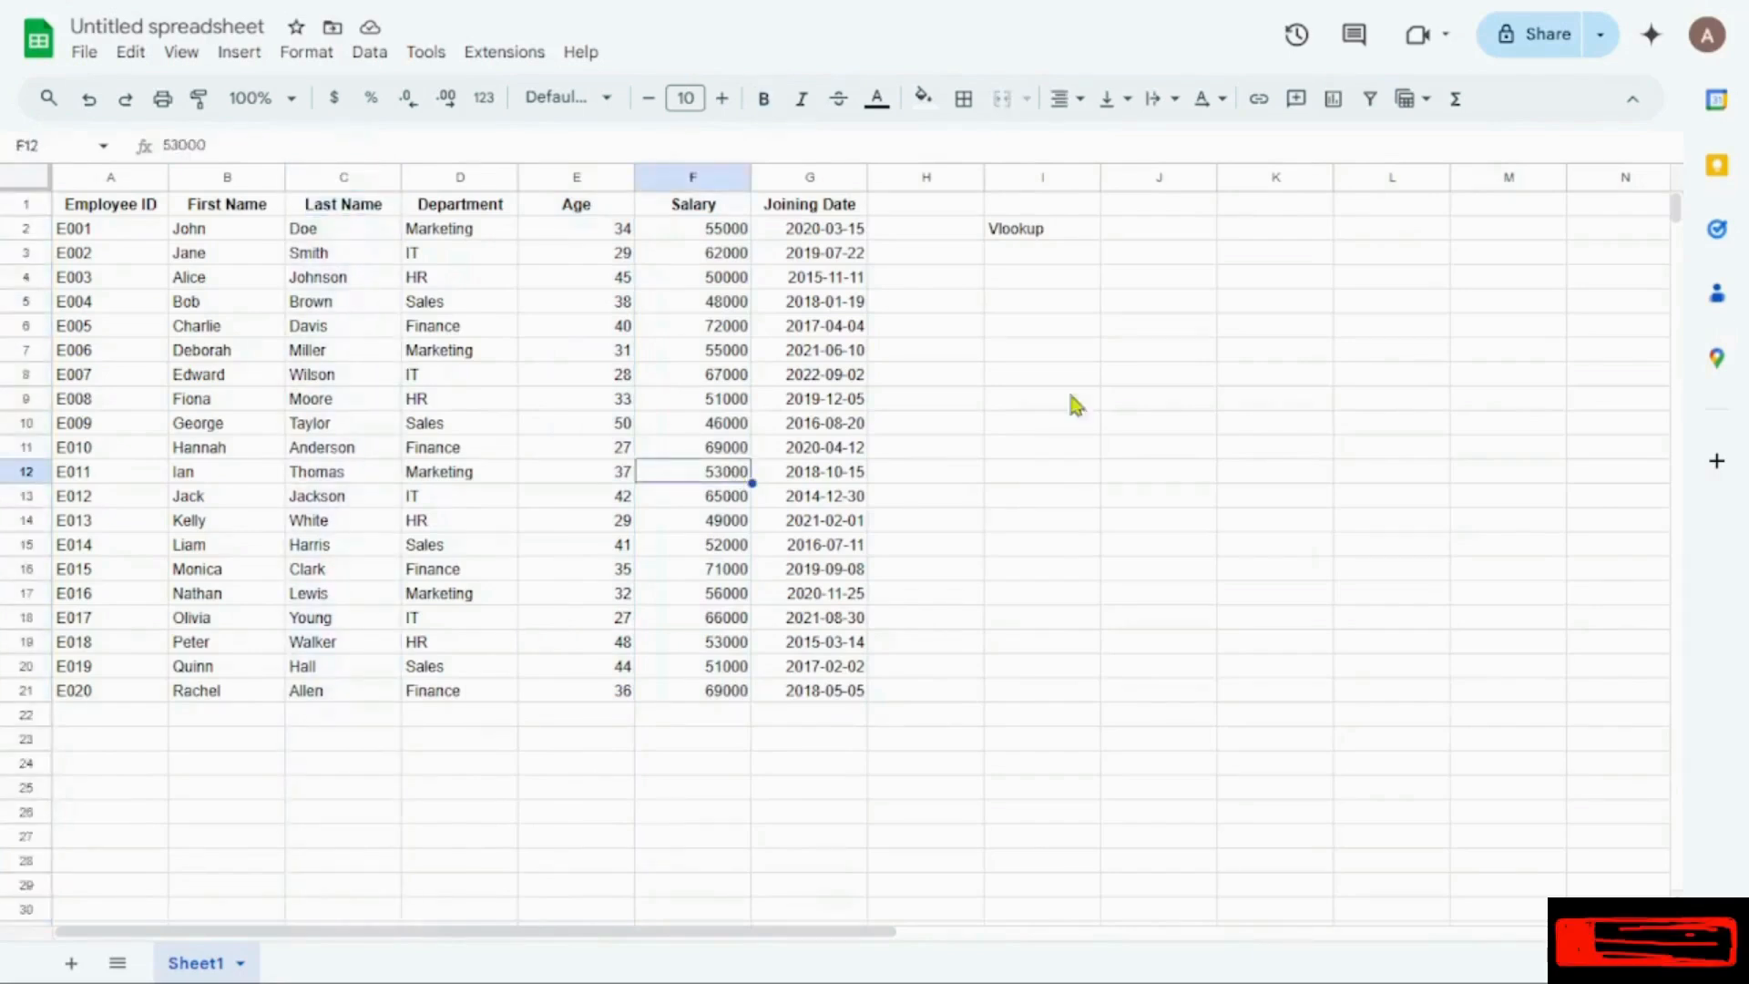
click(1127, 334)
Step: Start a VLOOKUP formula in cell I6 with A8 as the search key and A1:G21 as the range
click(1026, 333)
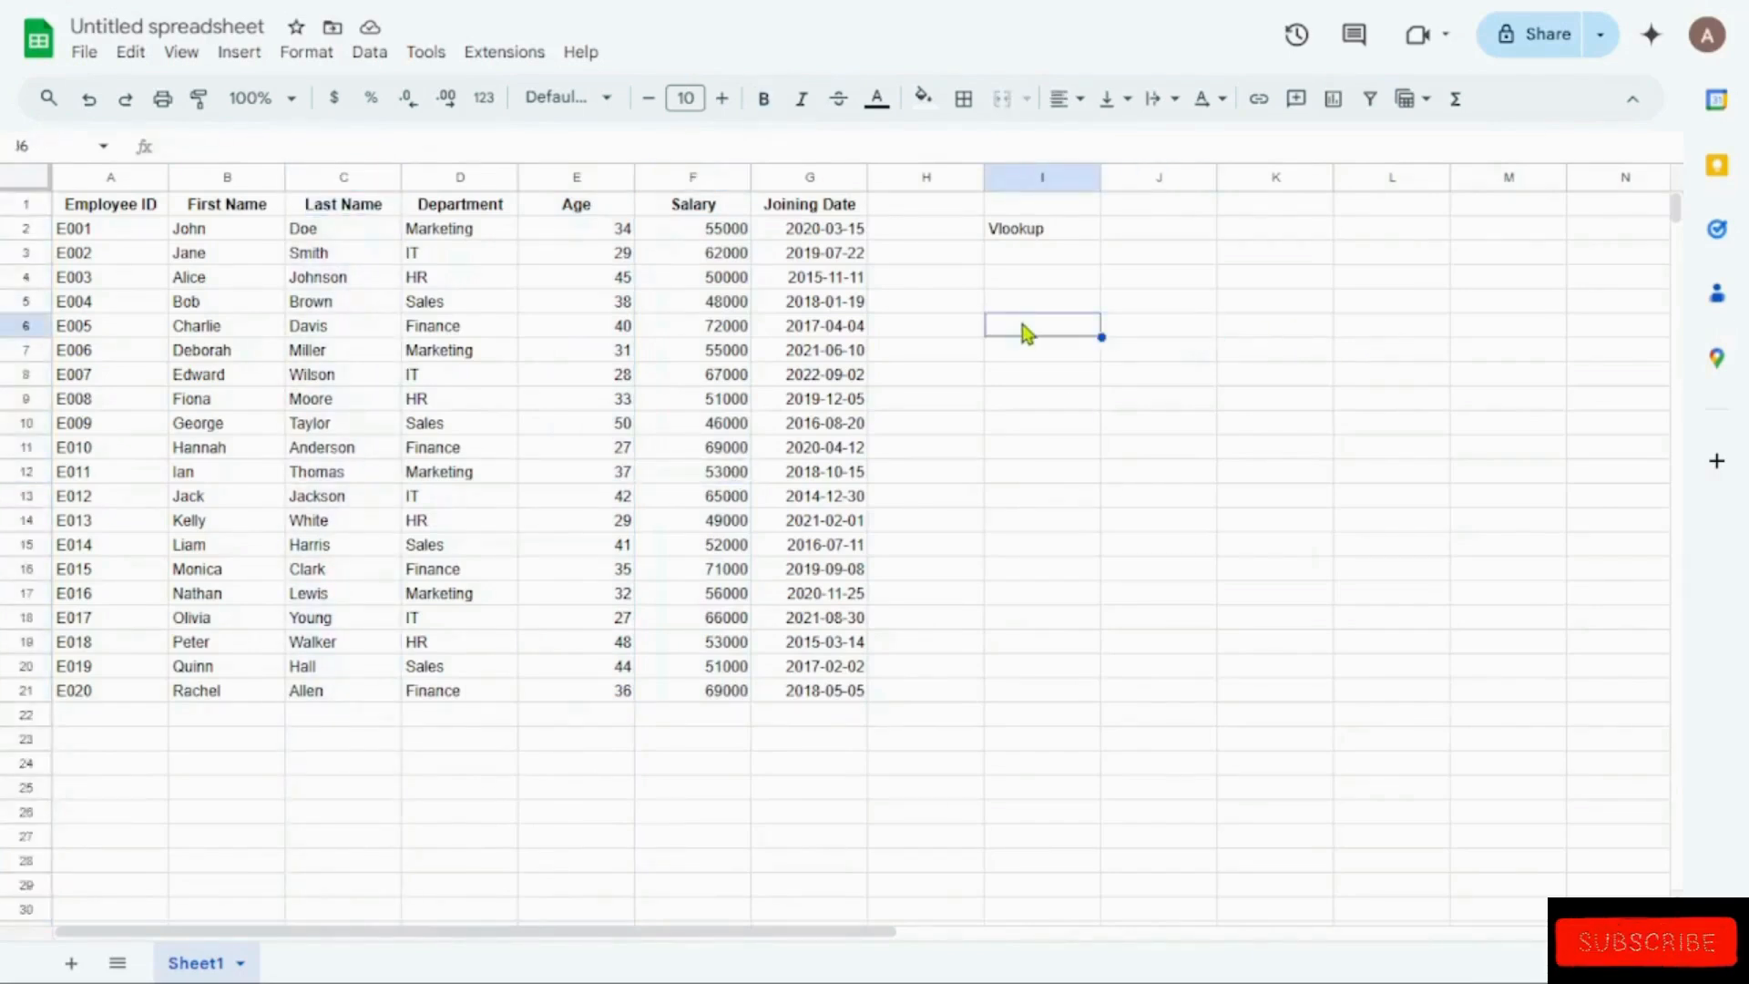
text(=)
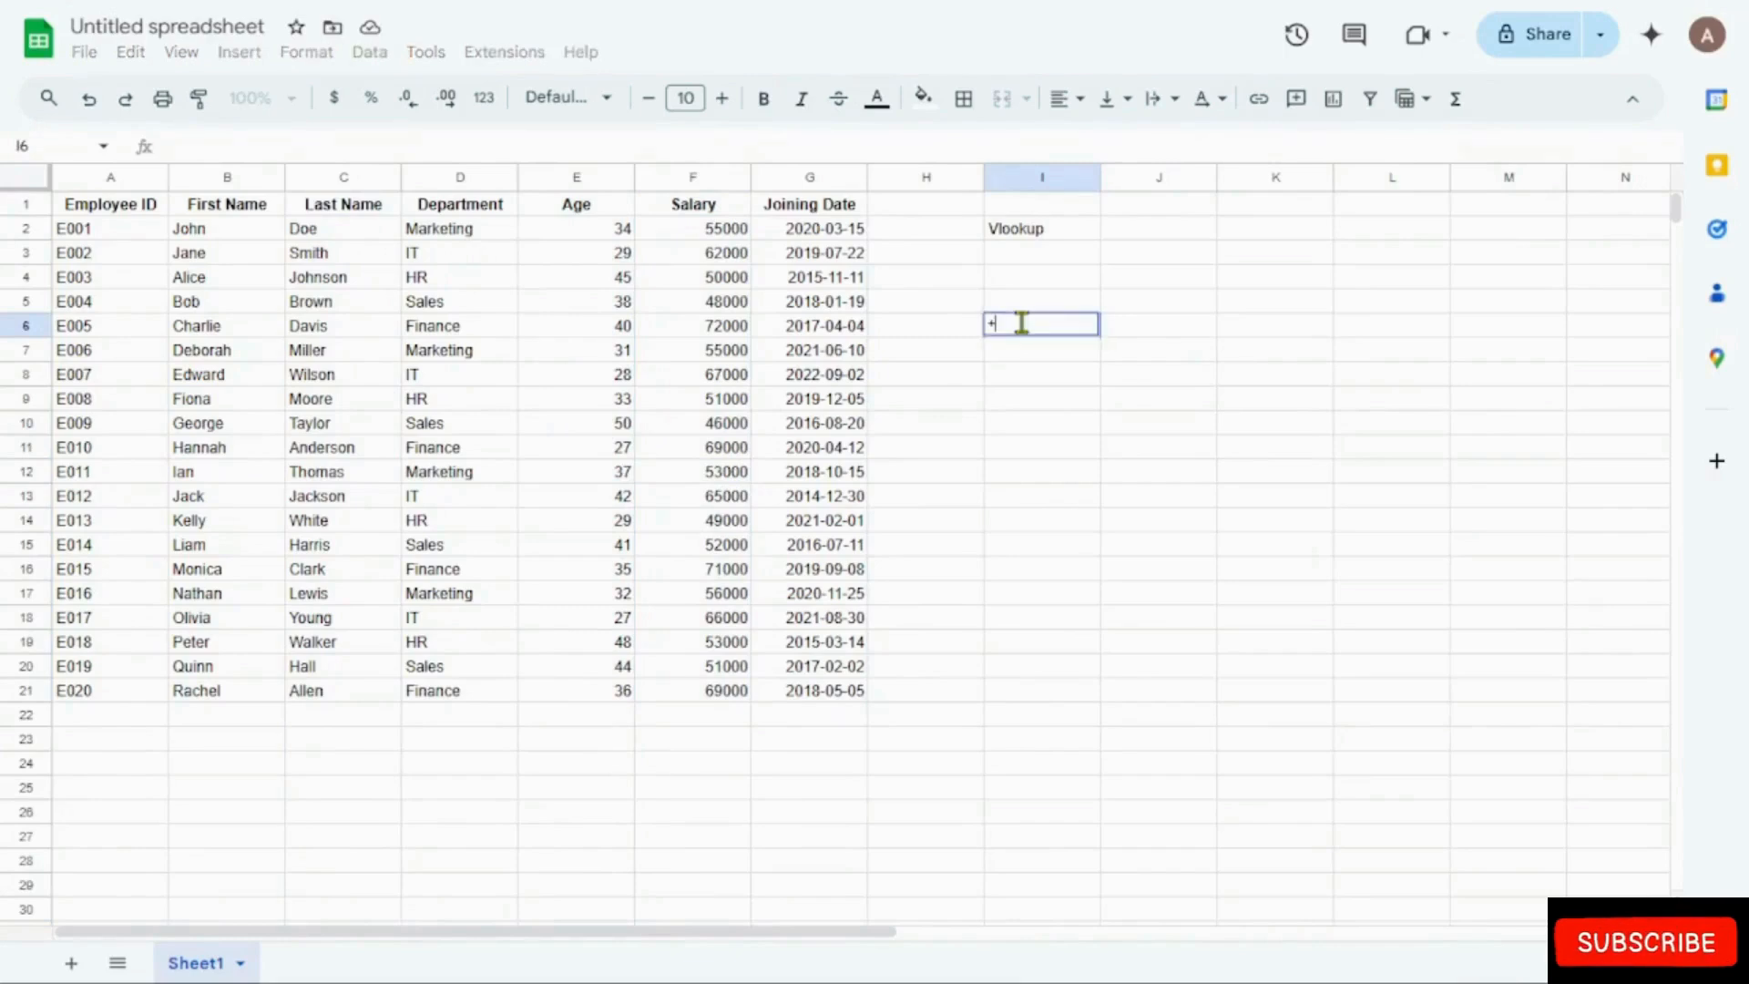
text(vlookup)
key(Tab)
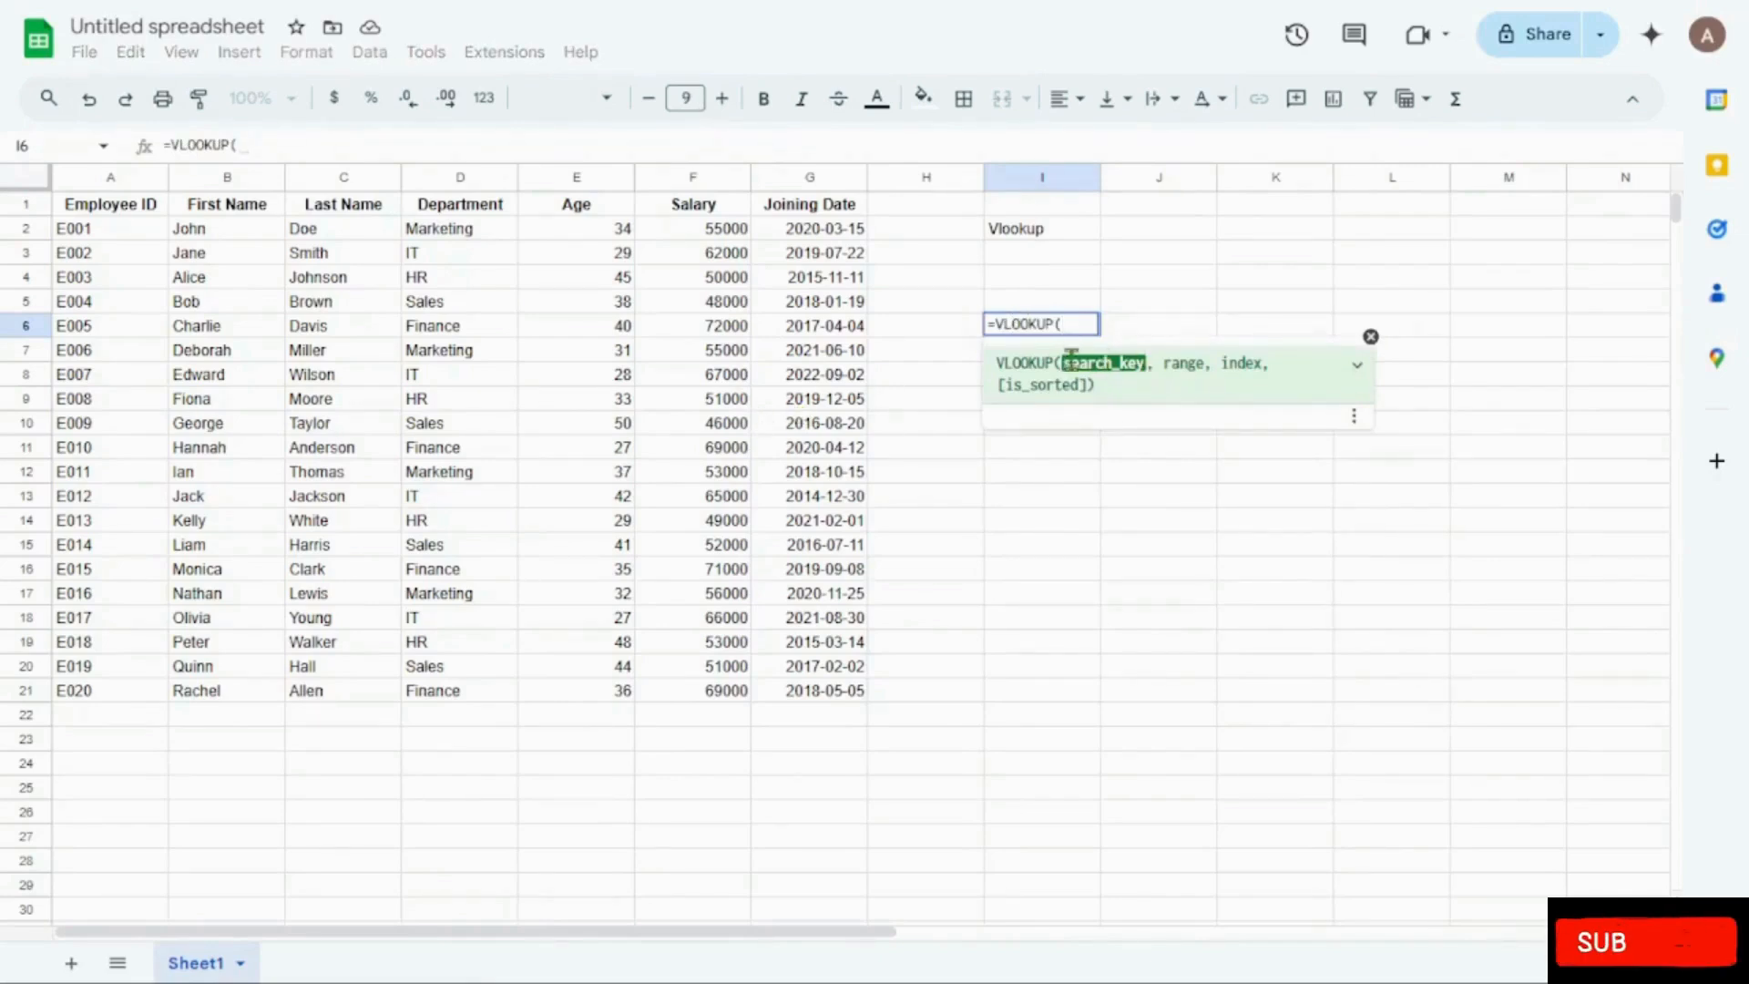
click(80, 383)
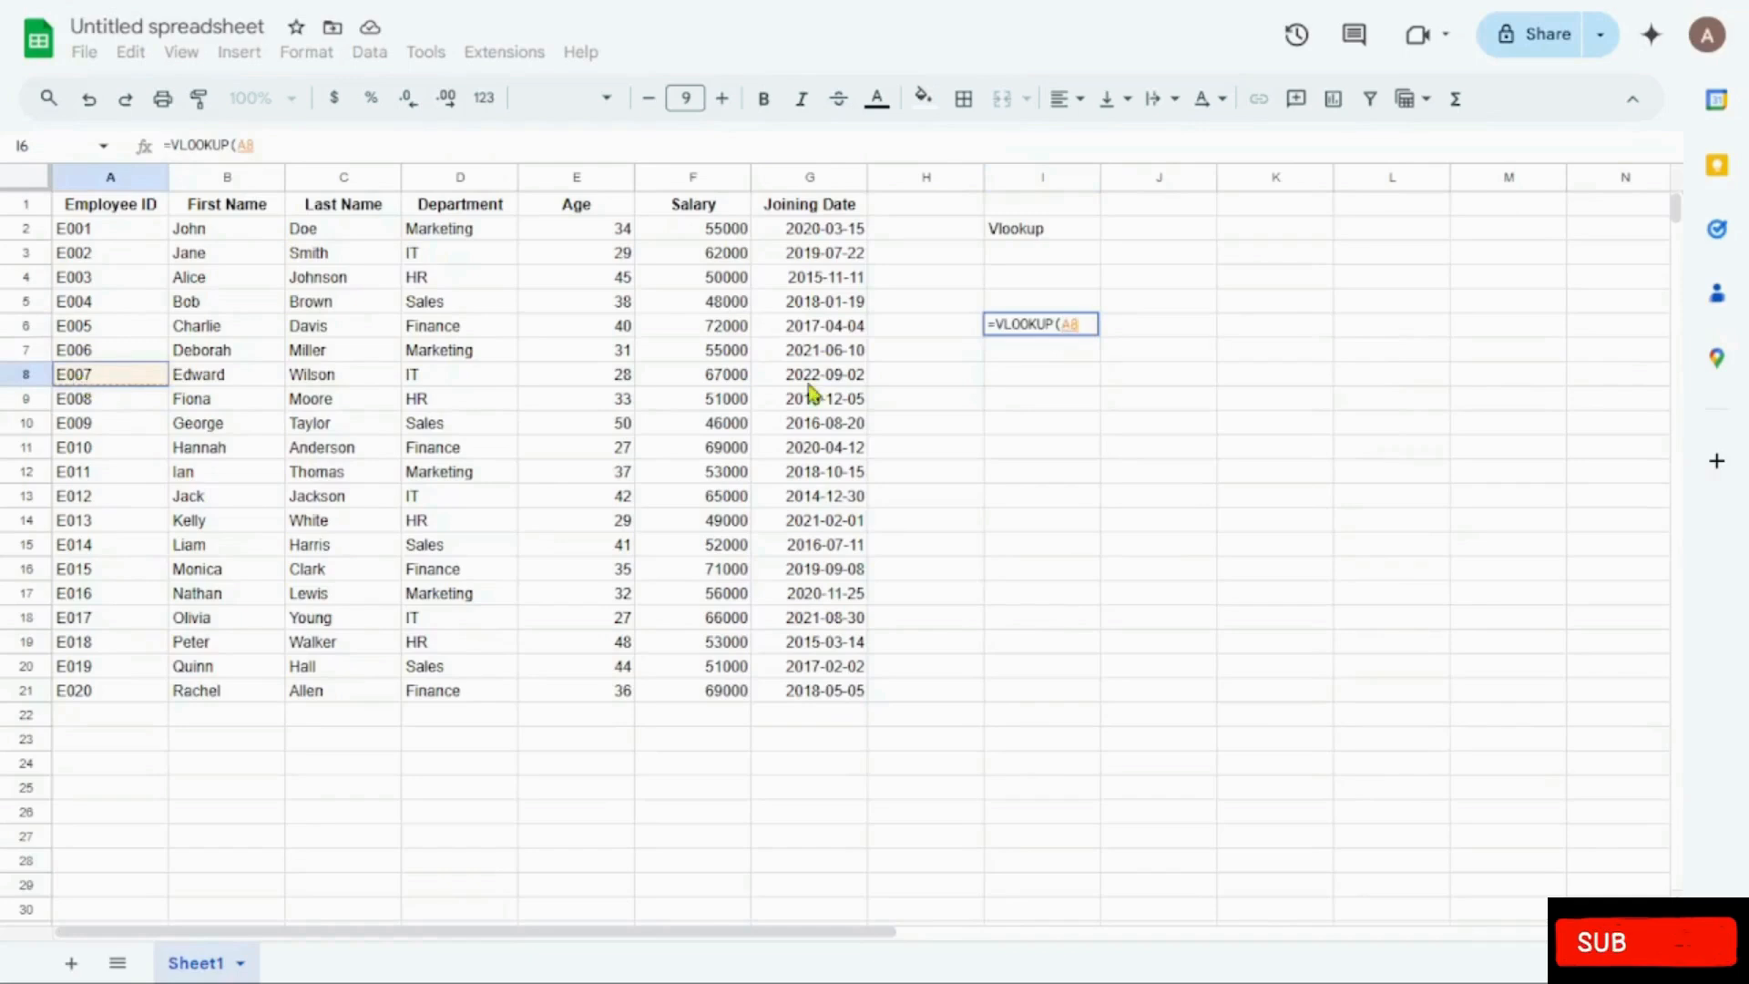
text(,)
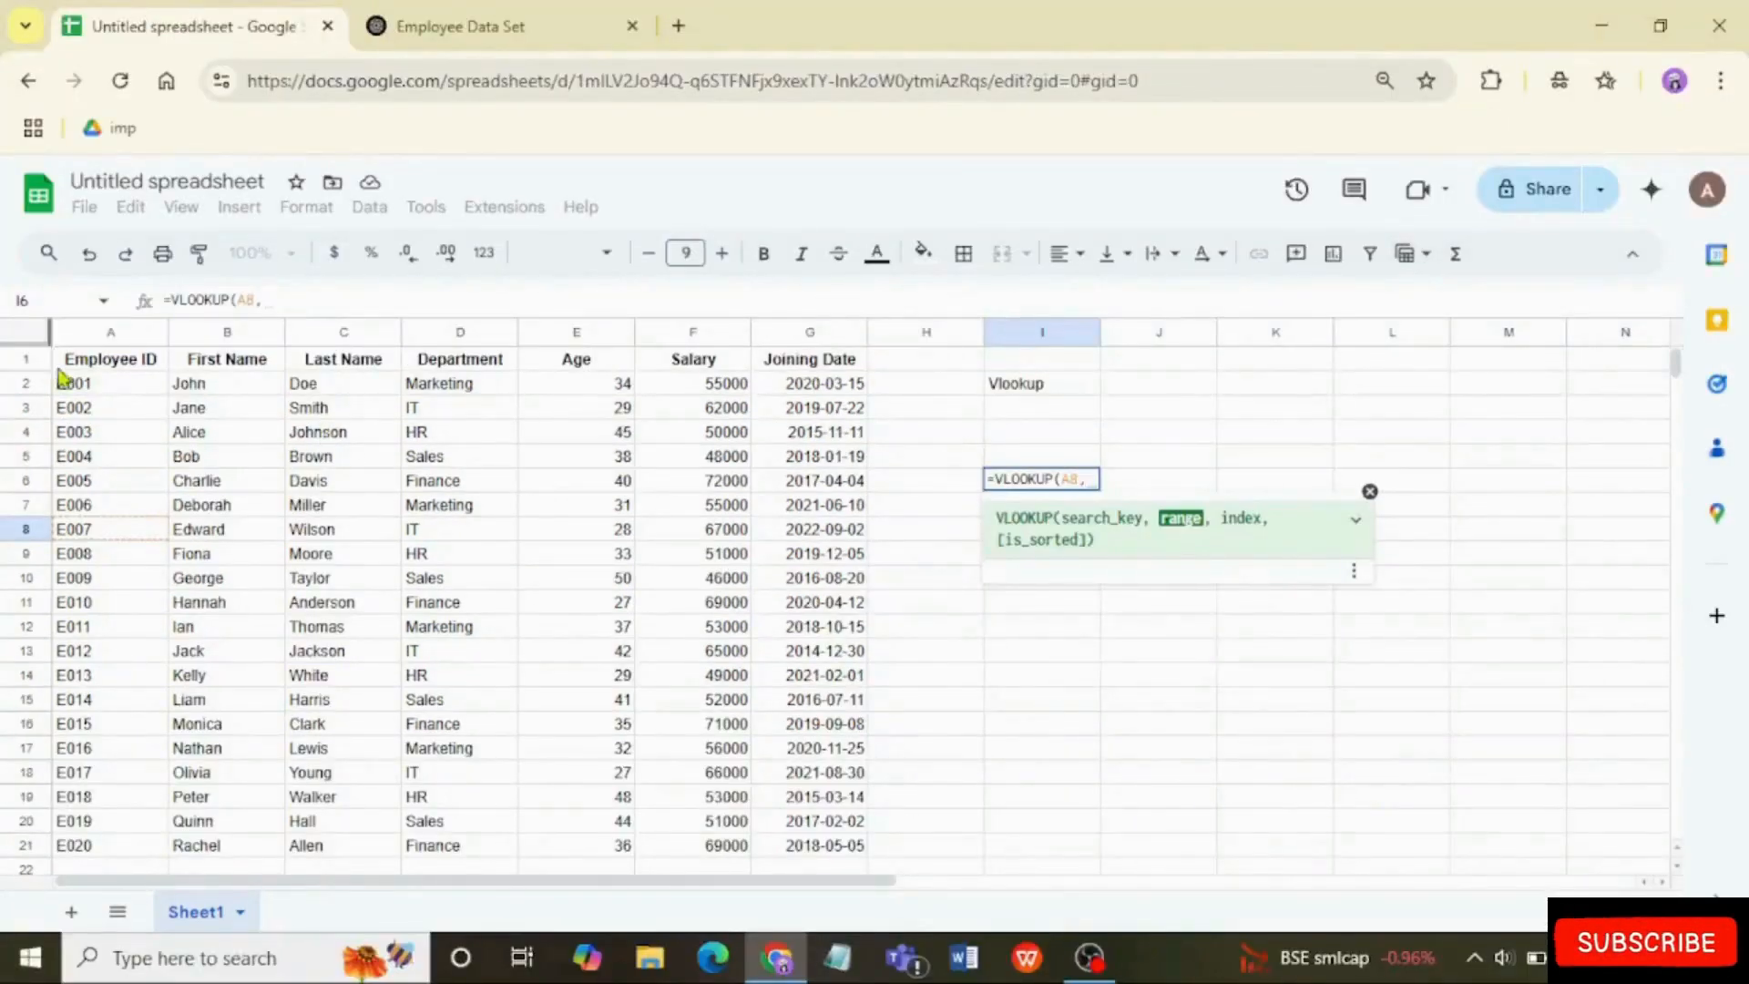
drag(100, 369, 819, 847)
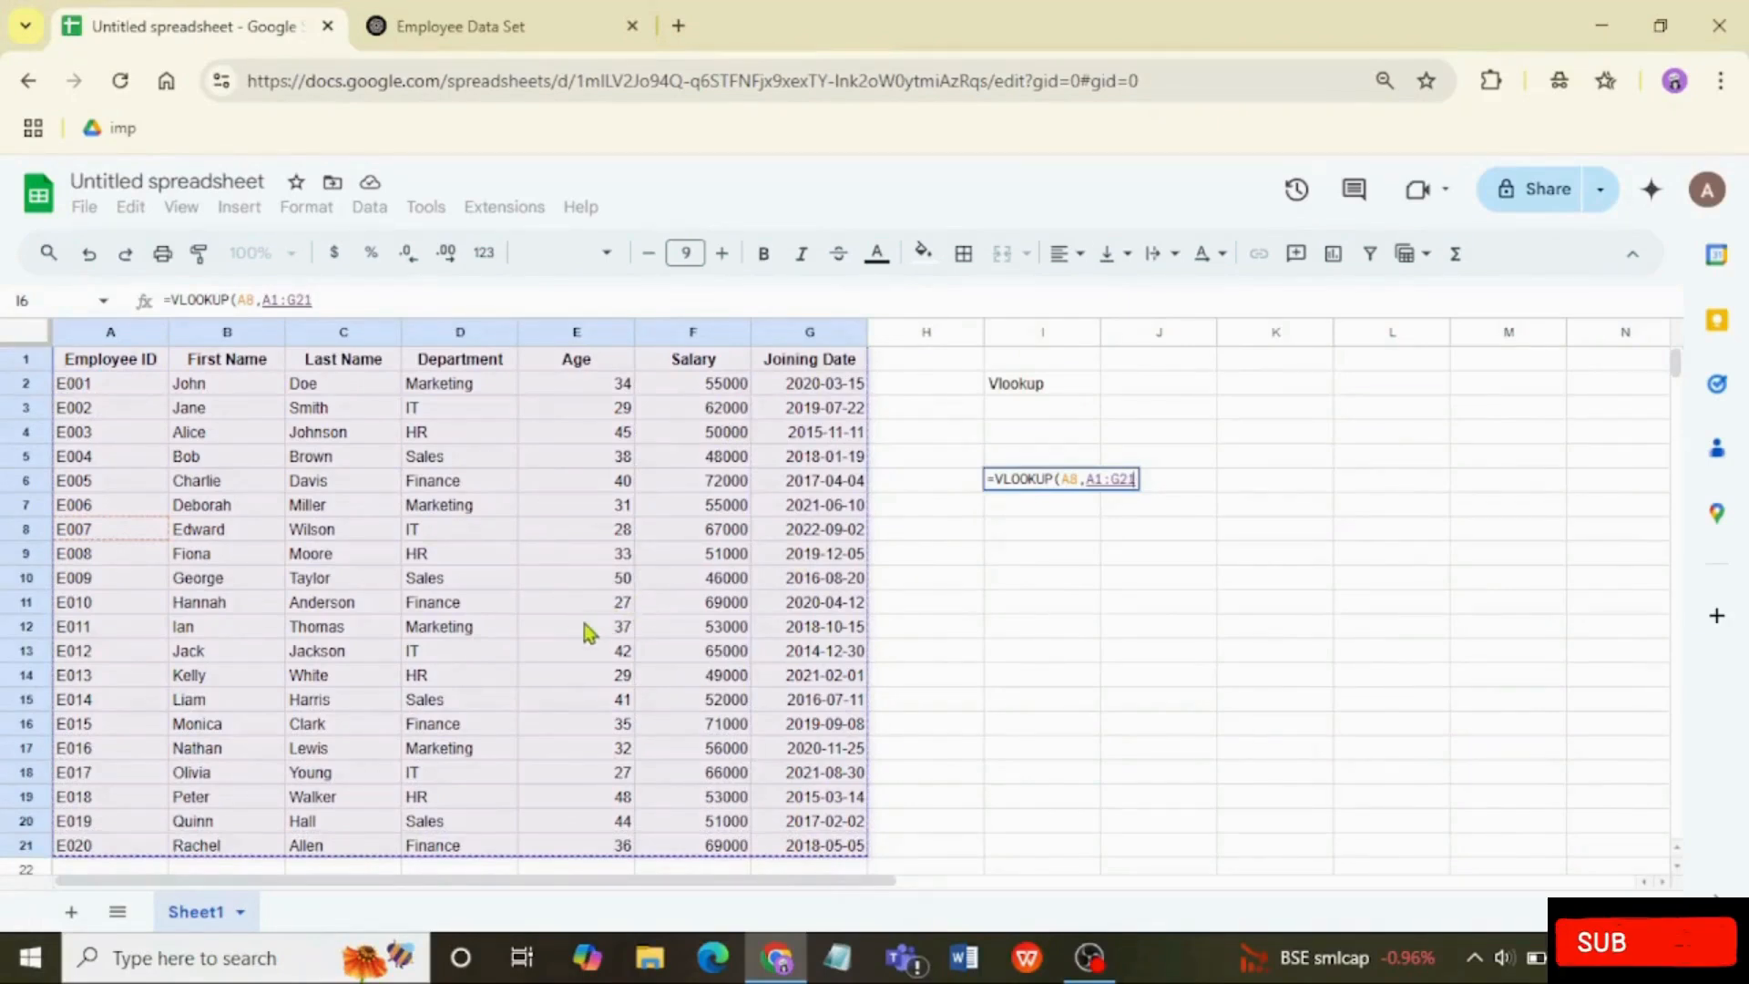
text(,)
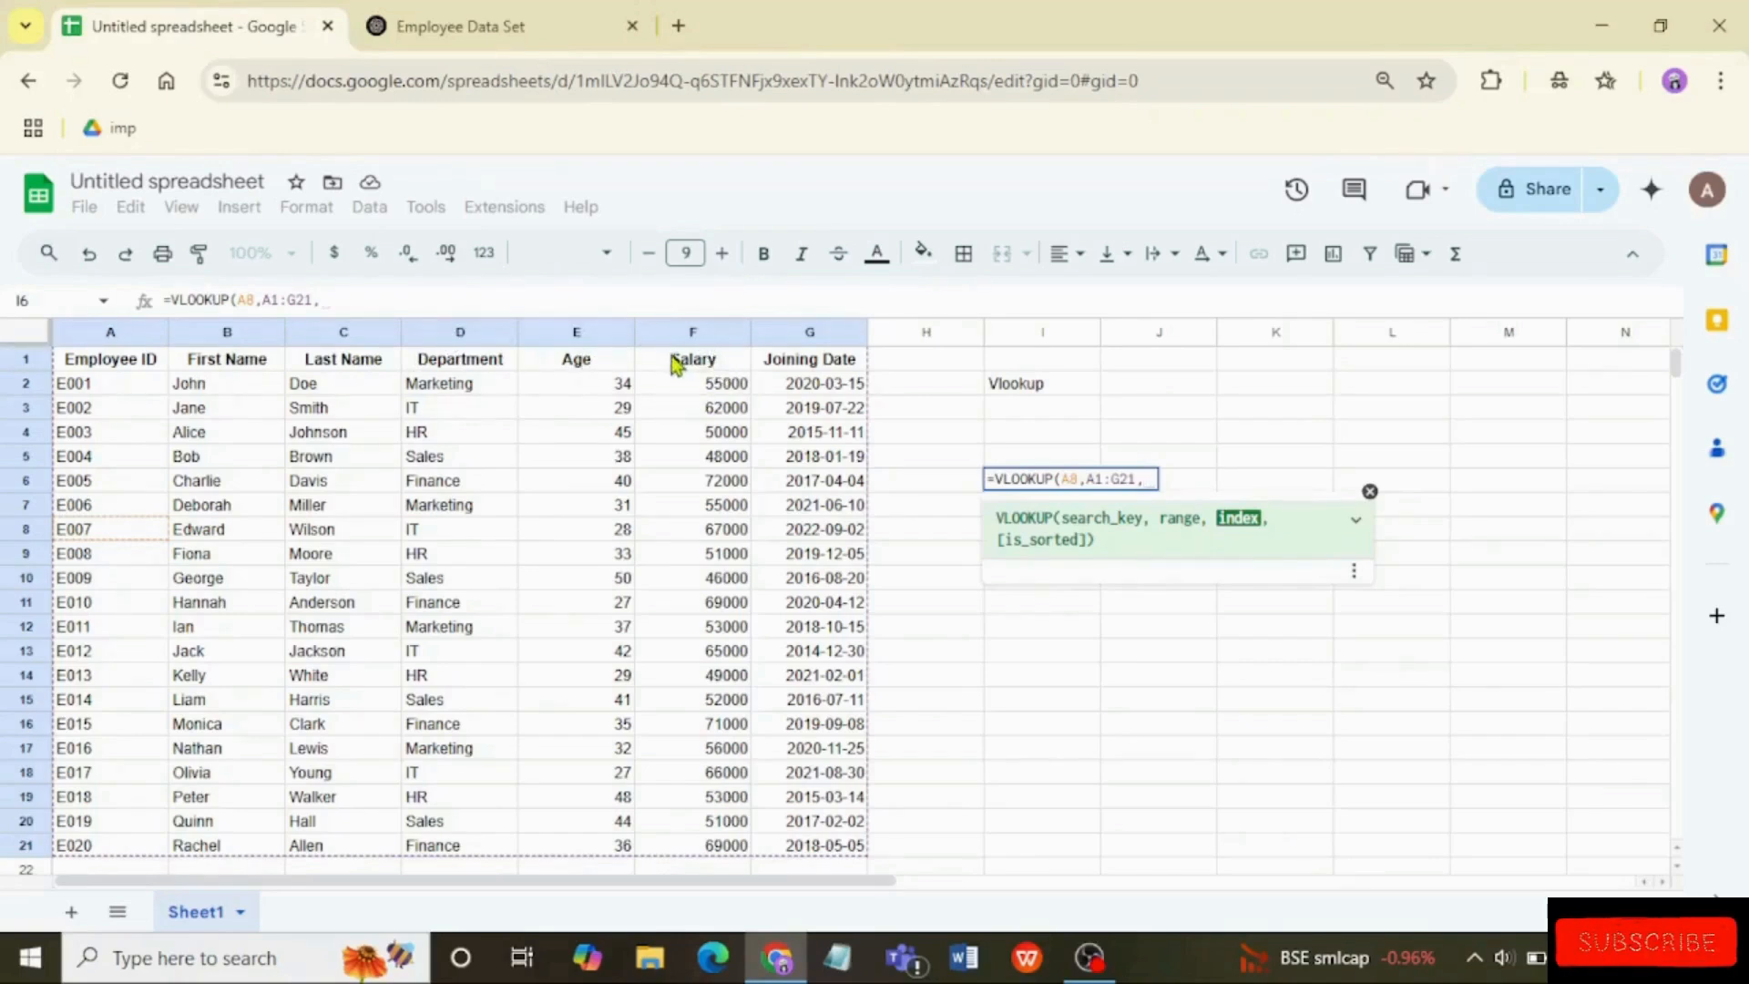
Step: Complete the VLOOKUP formula in I6 with column index 6 and FALSE for an exact match
text(6,f)
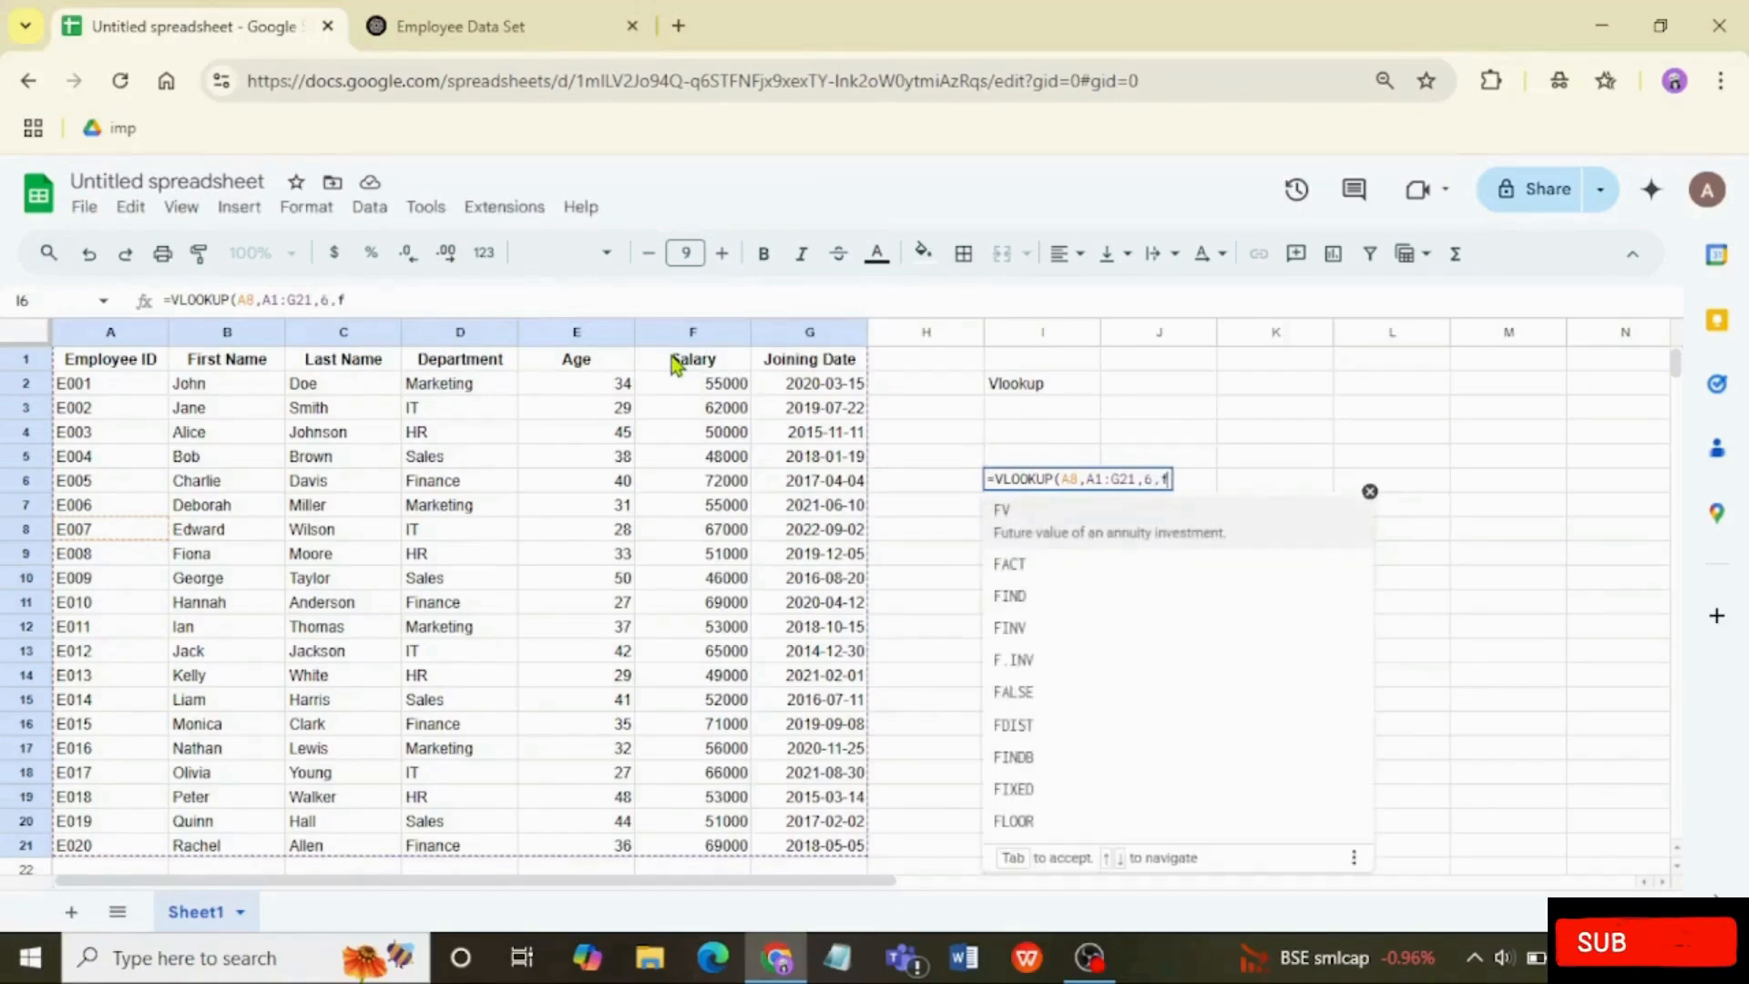
key(BackSpace)
text(Fal)
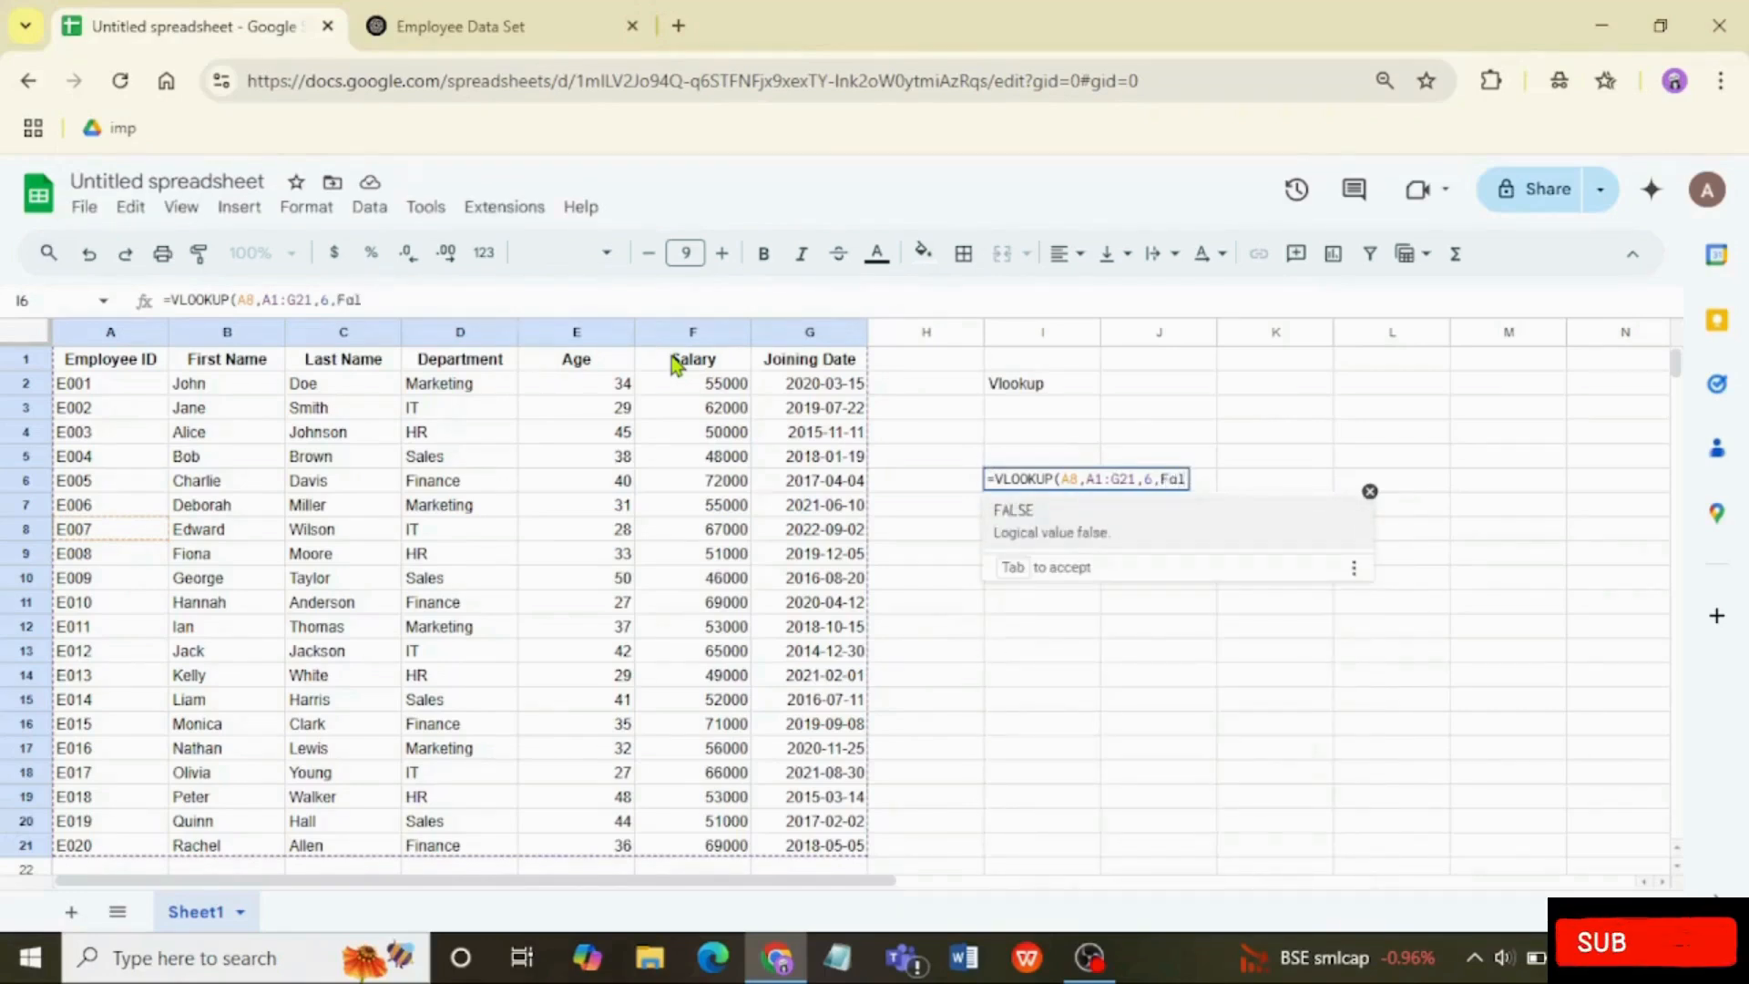
key(Tab)
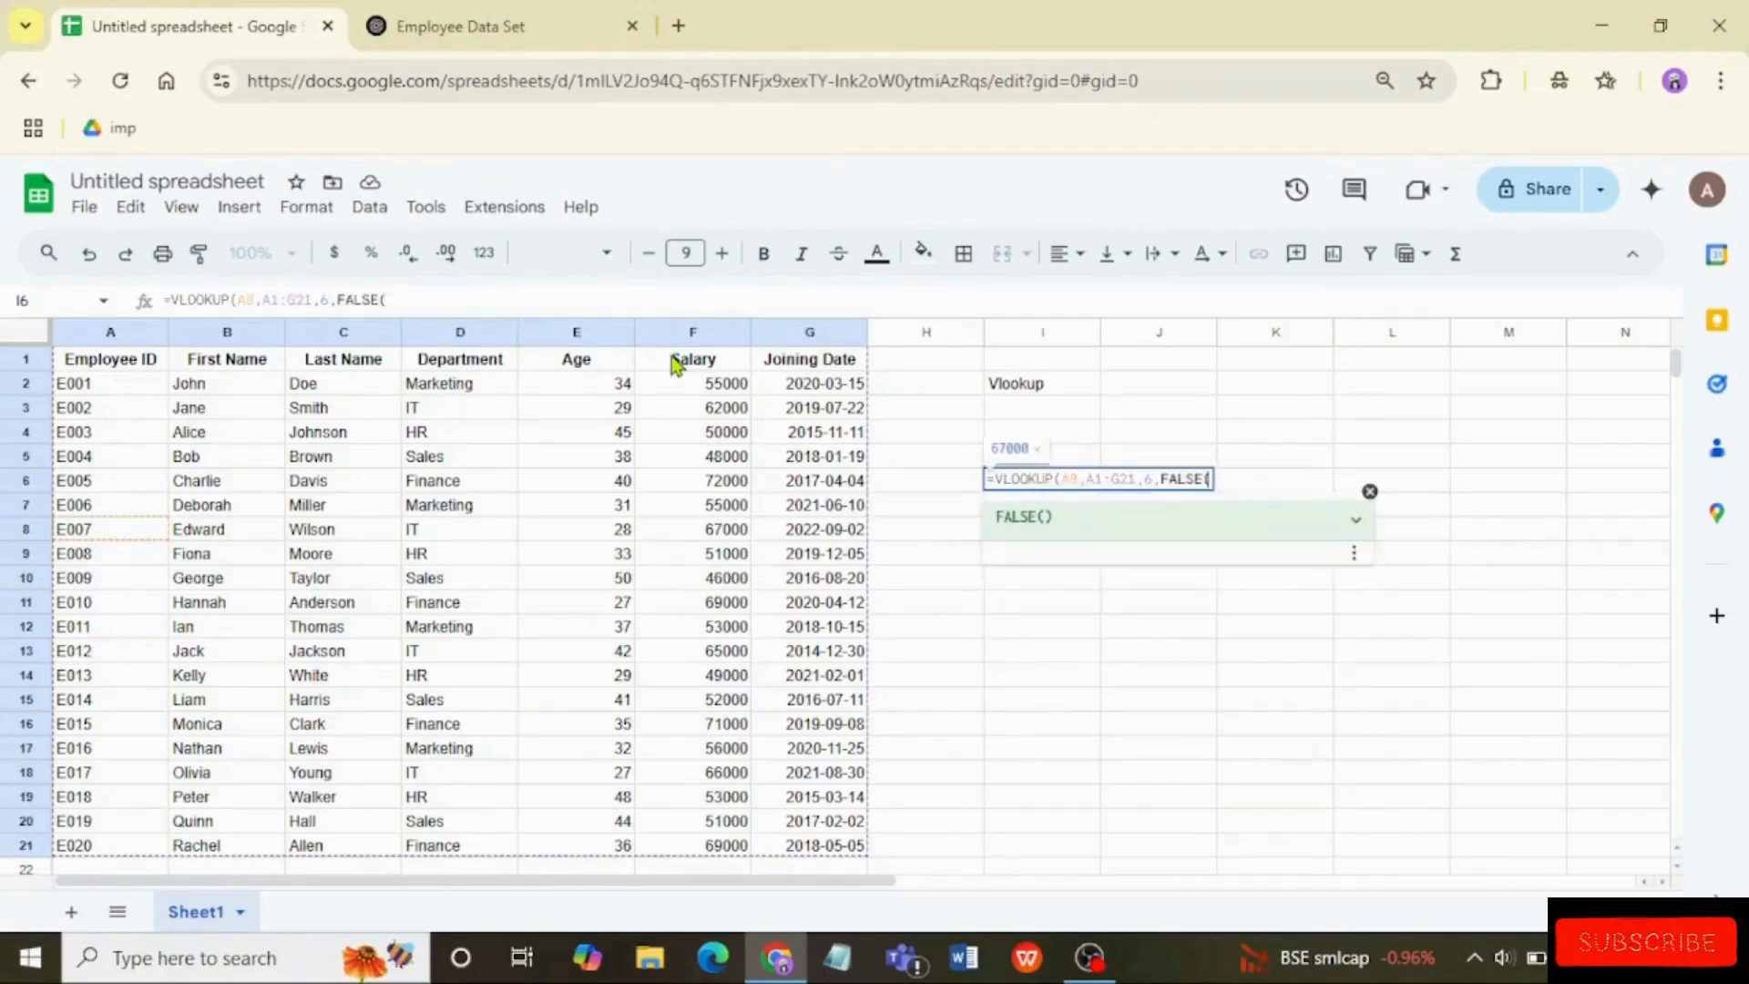
key(BackSpace)
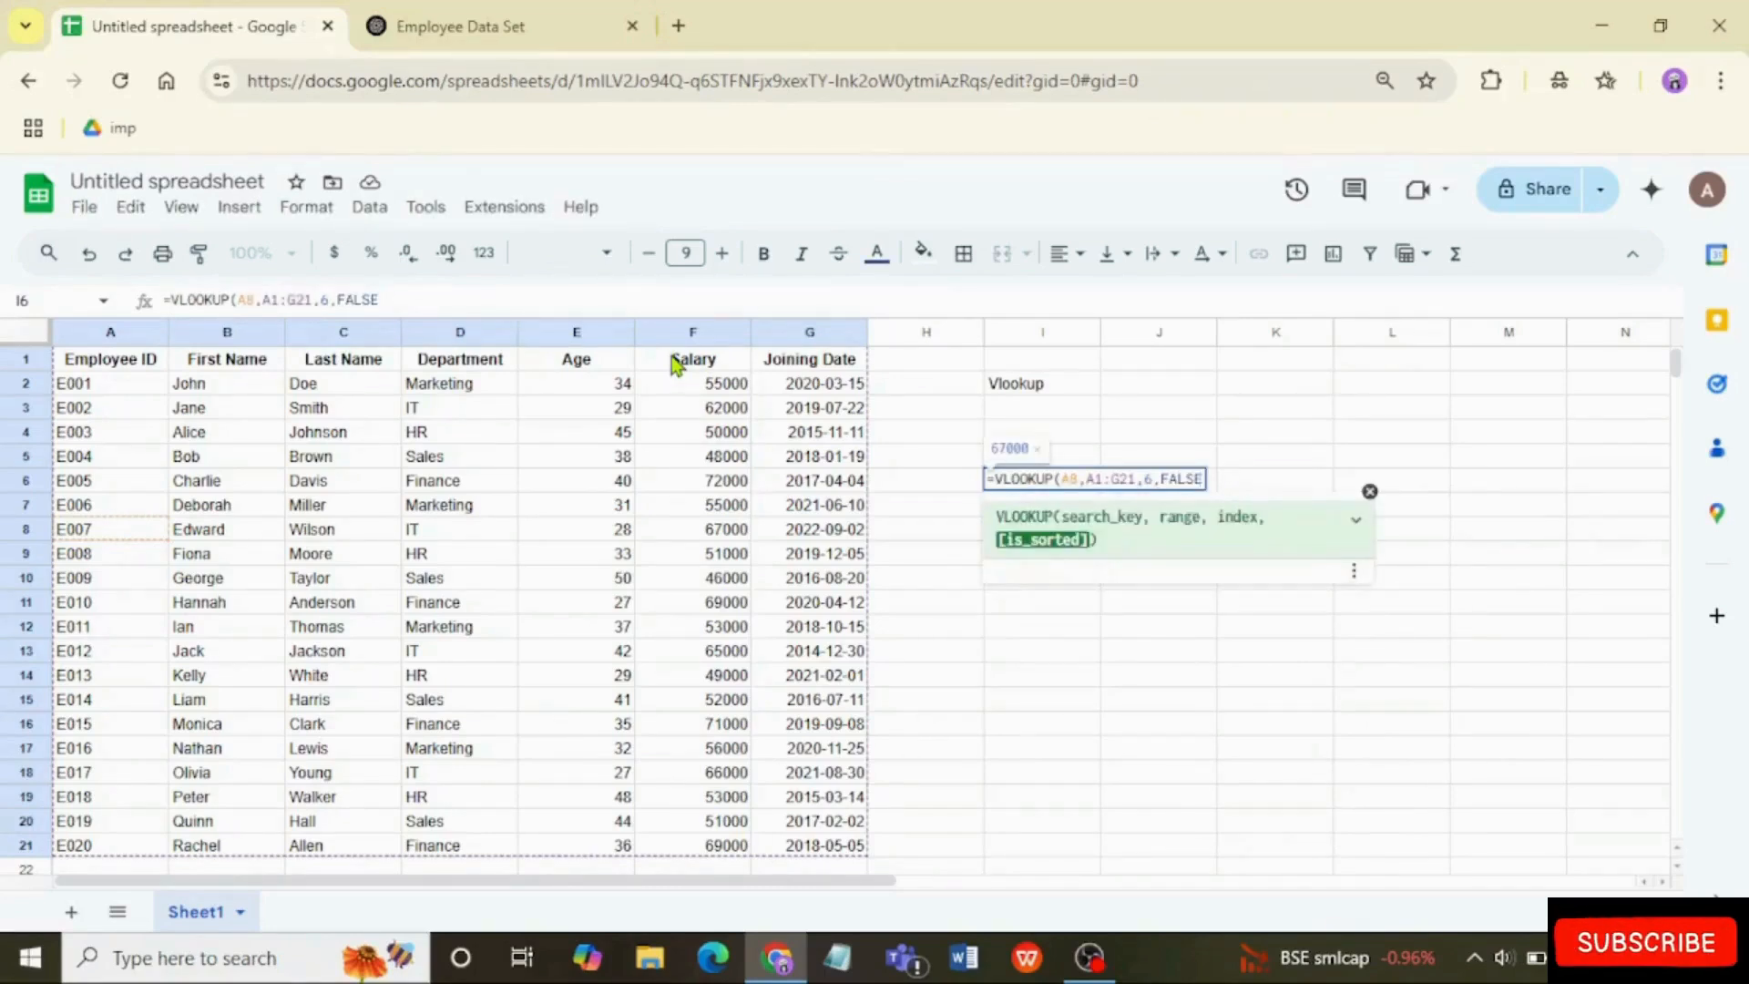
text())
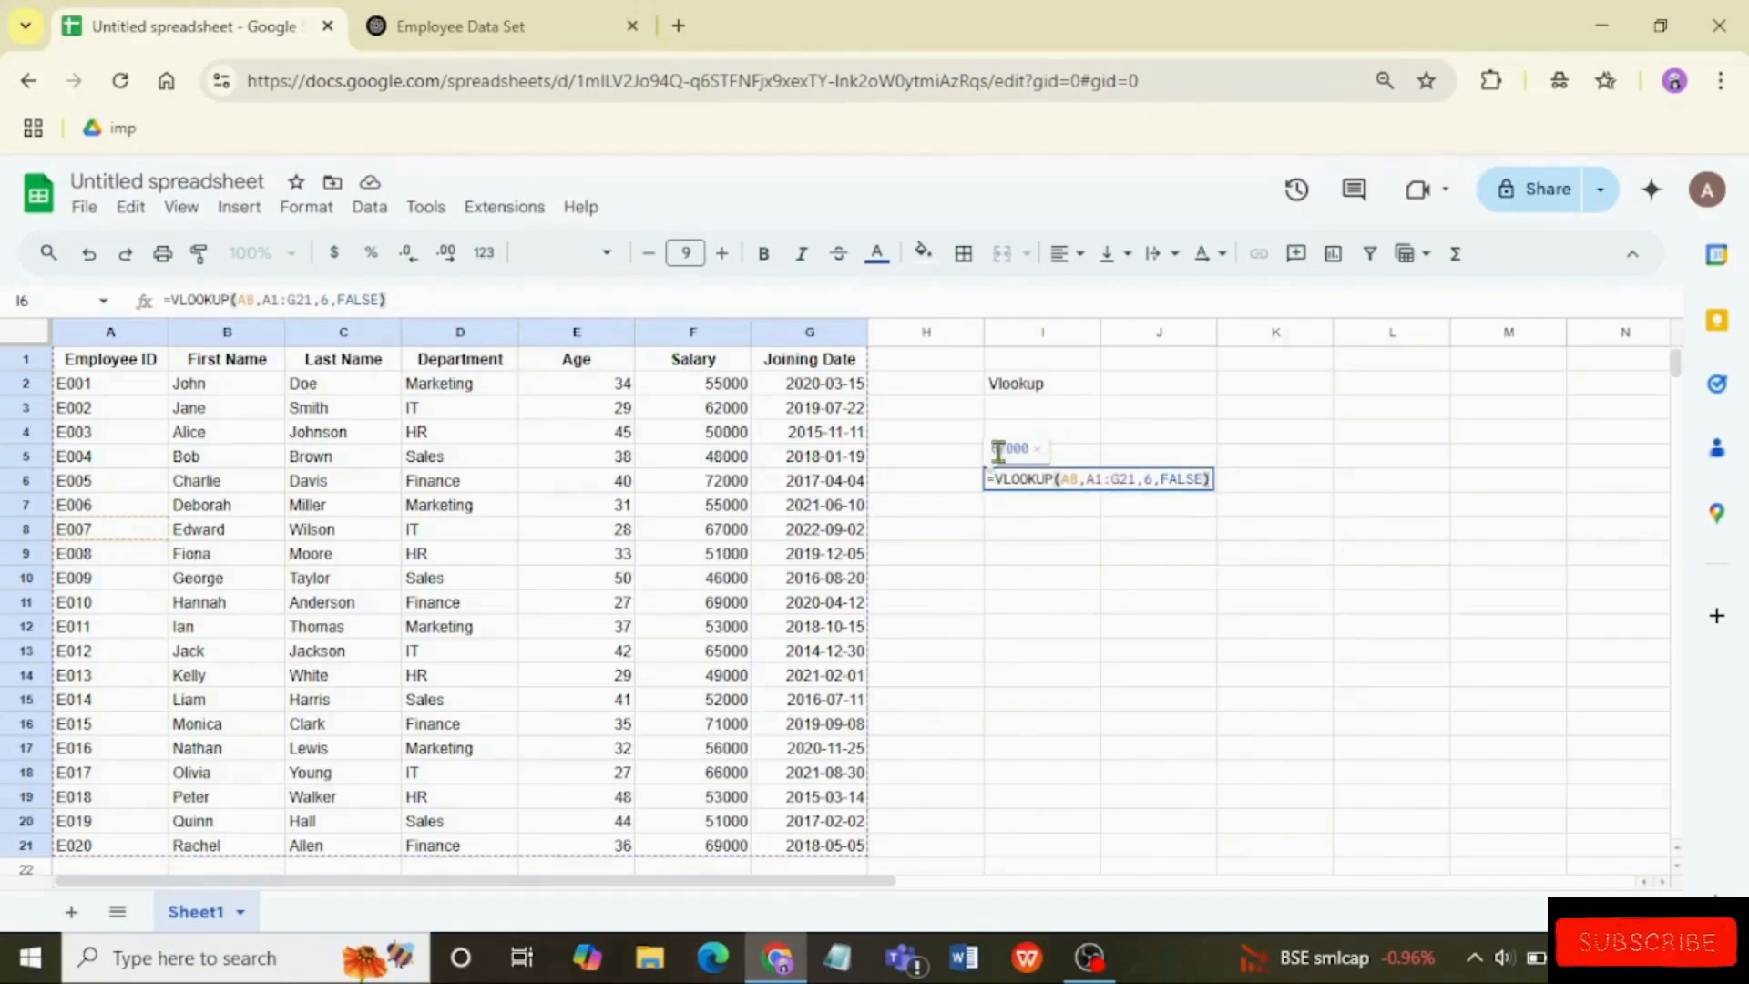
key(Return)
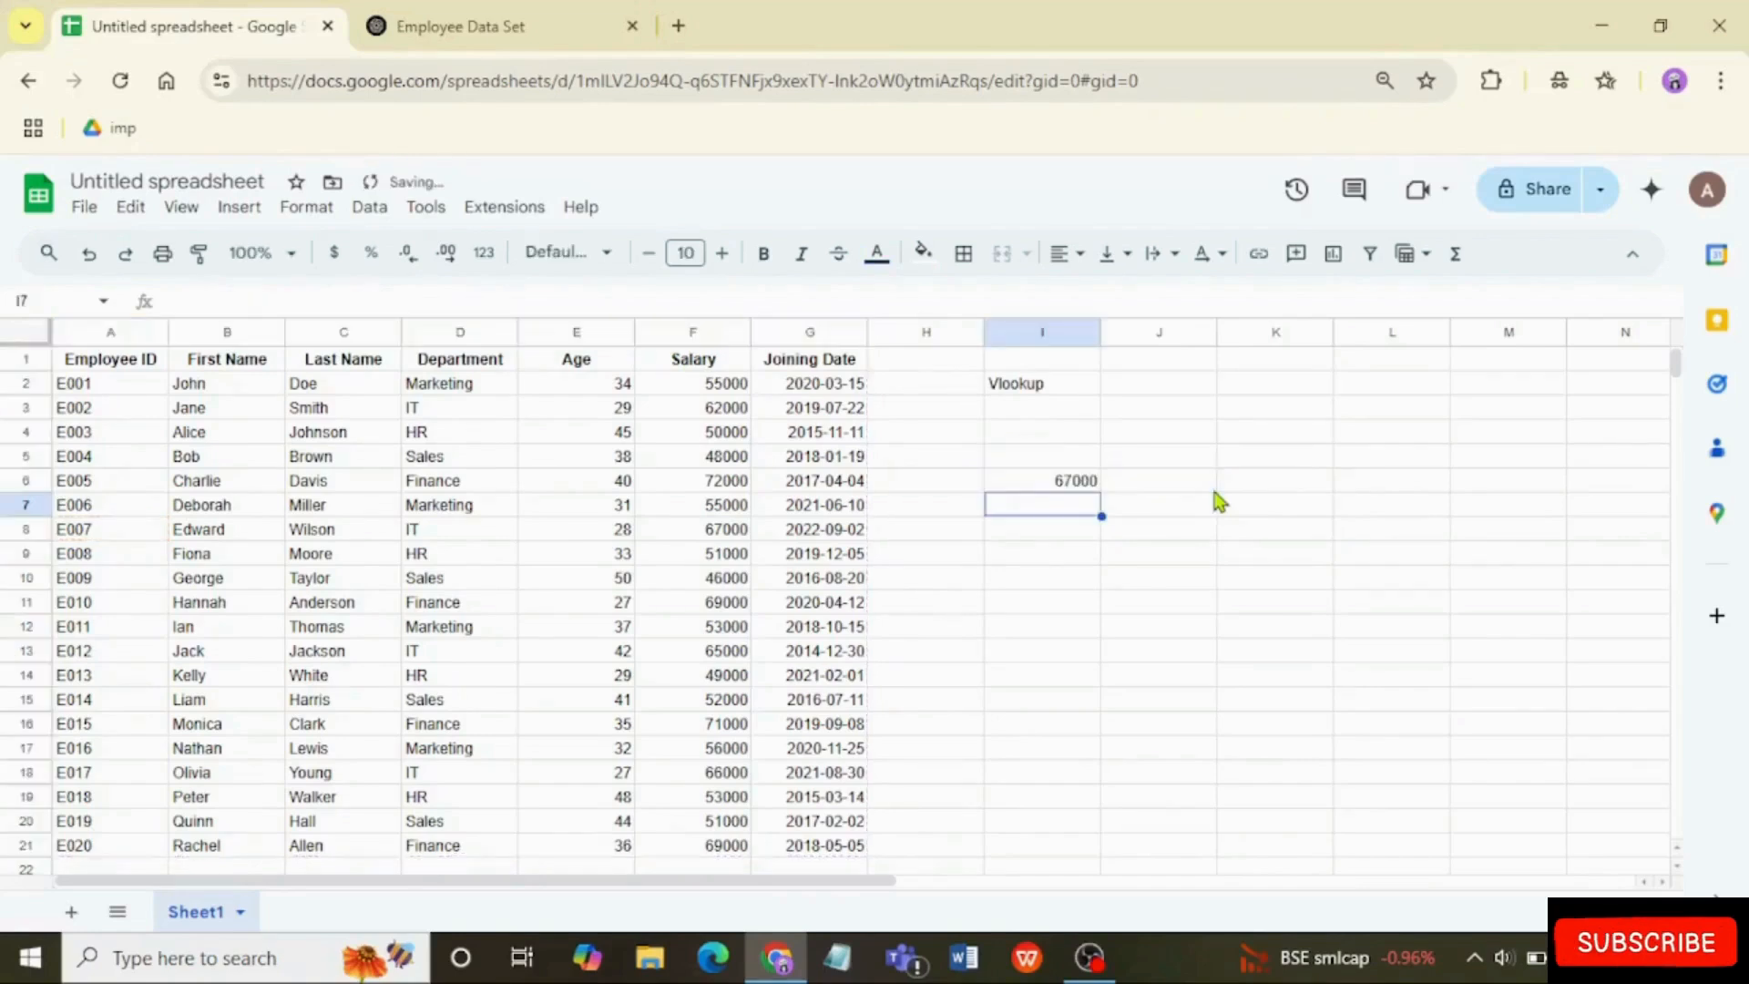
Step: Review the VLOOKUP formula in I6 and check its result against the salary in row 8 of the employee table
click(1071, 483)
double_click(1072, 483)
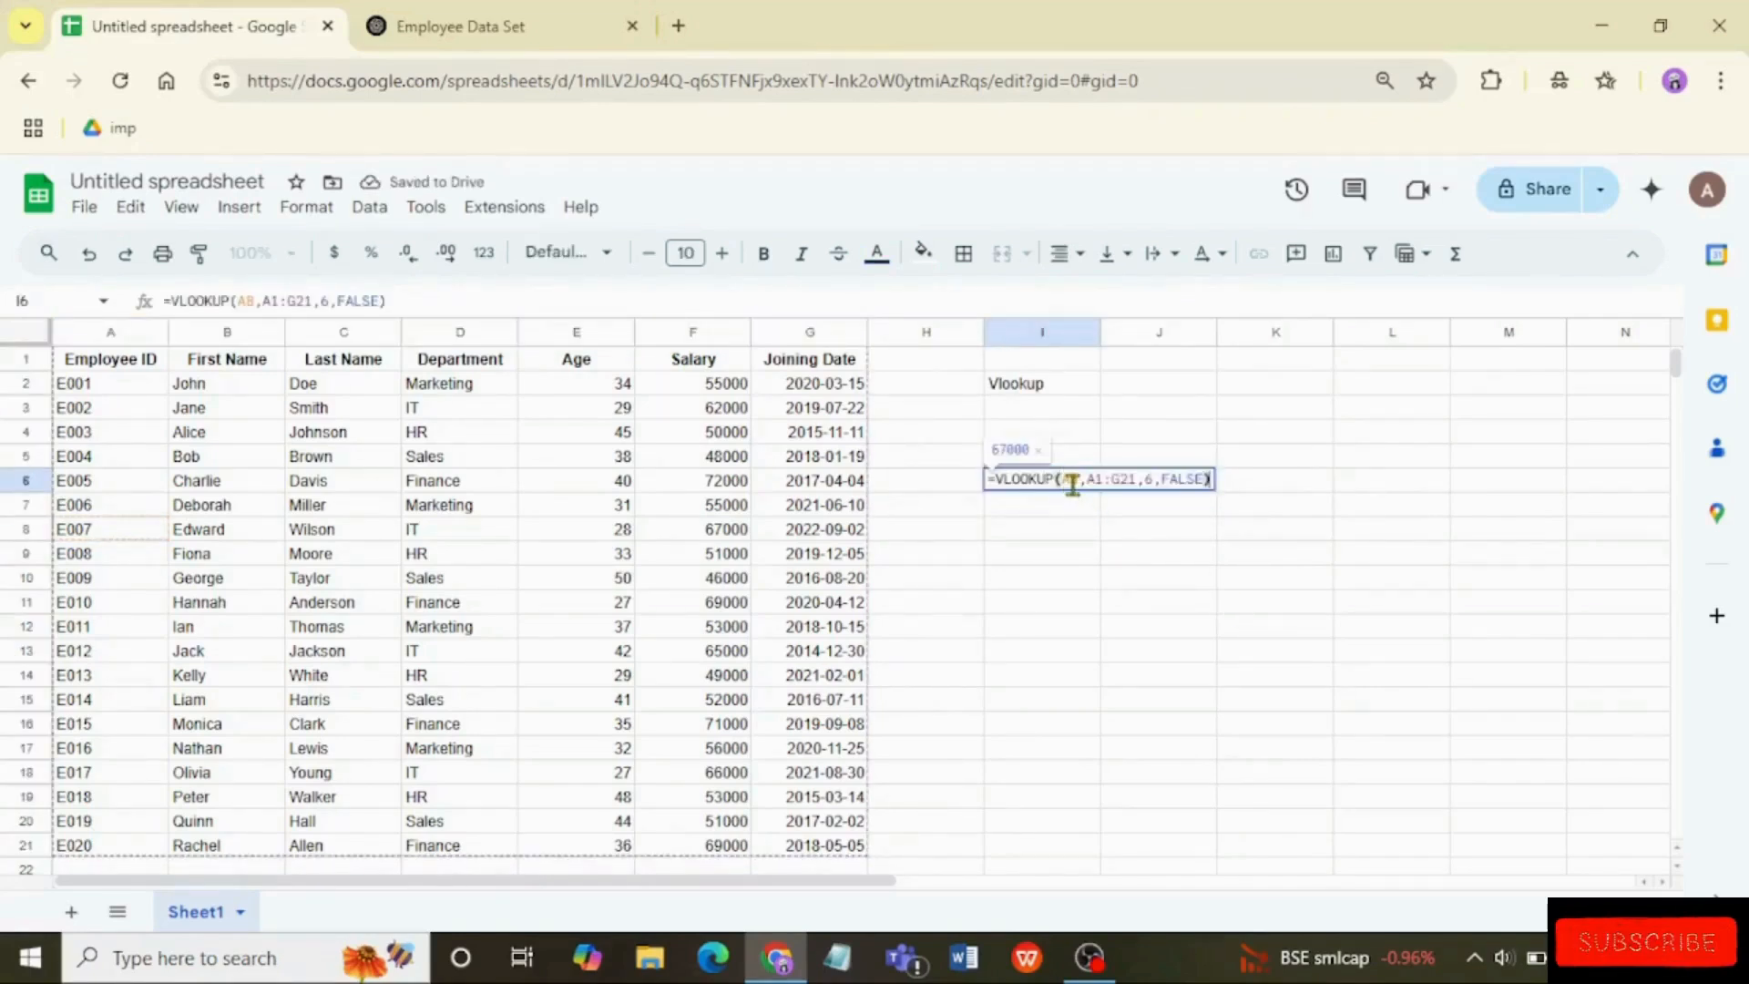
click(1068, 535)
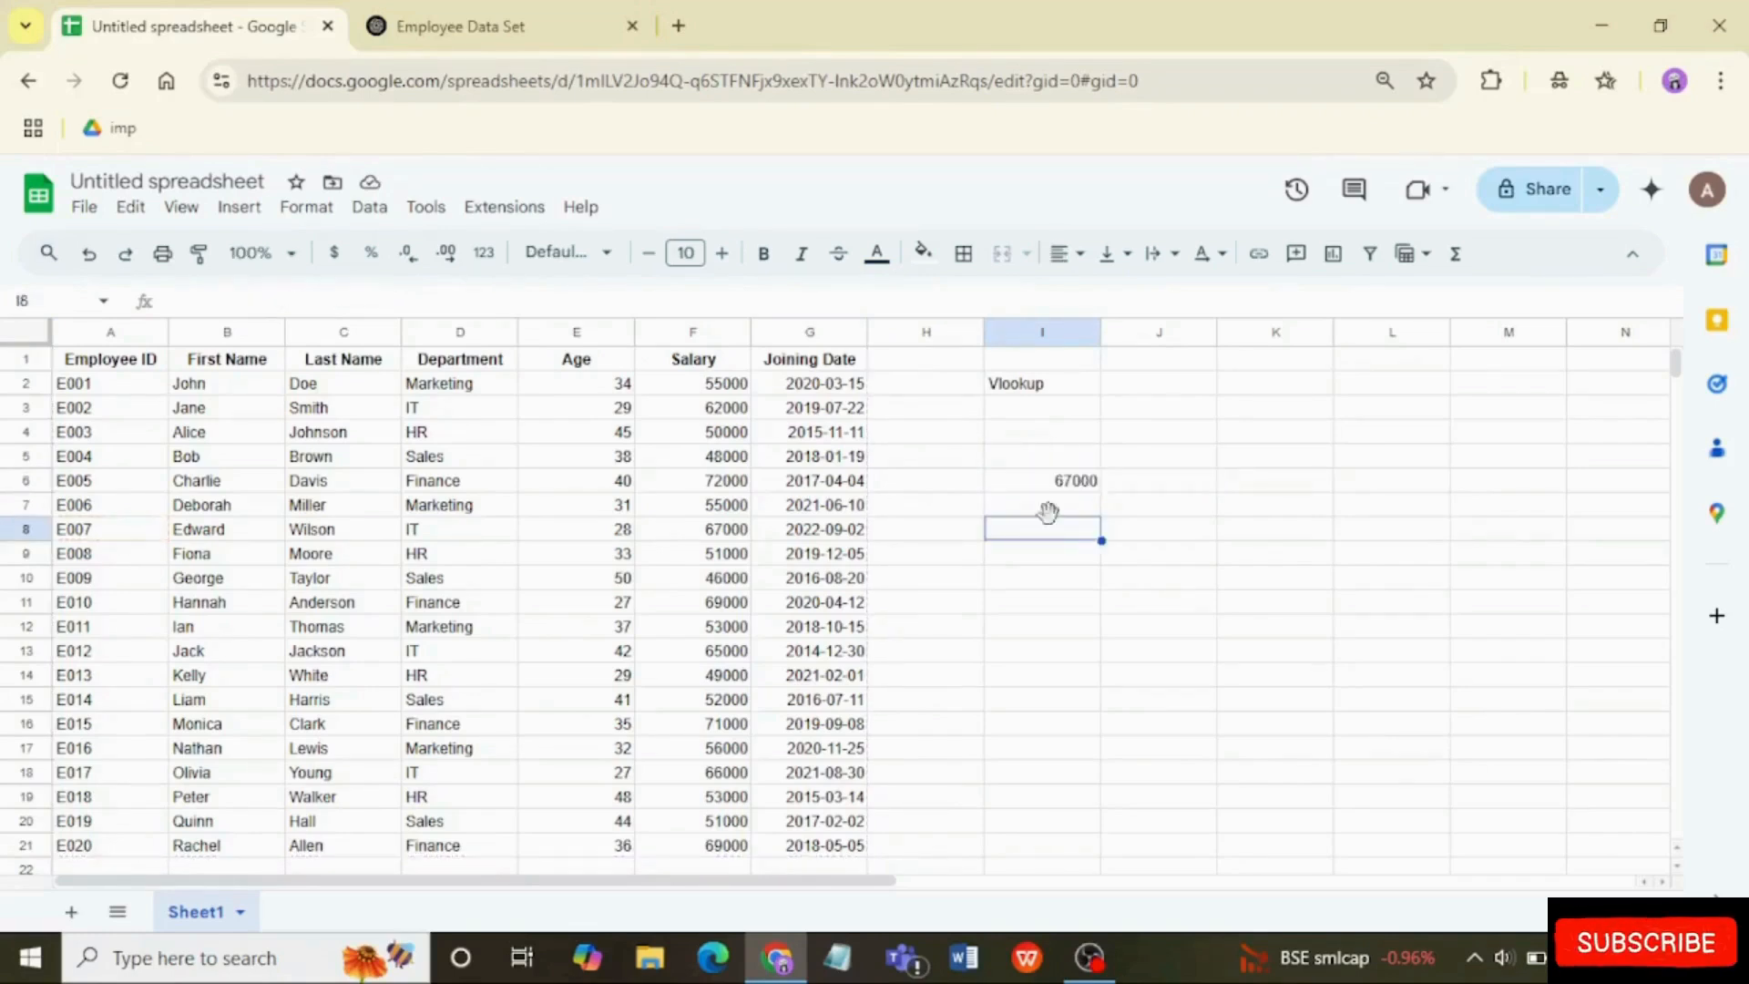
click(79, 560)
drag(79, 562, 652, 576)
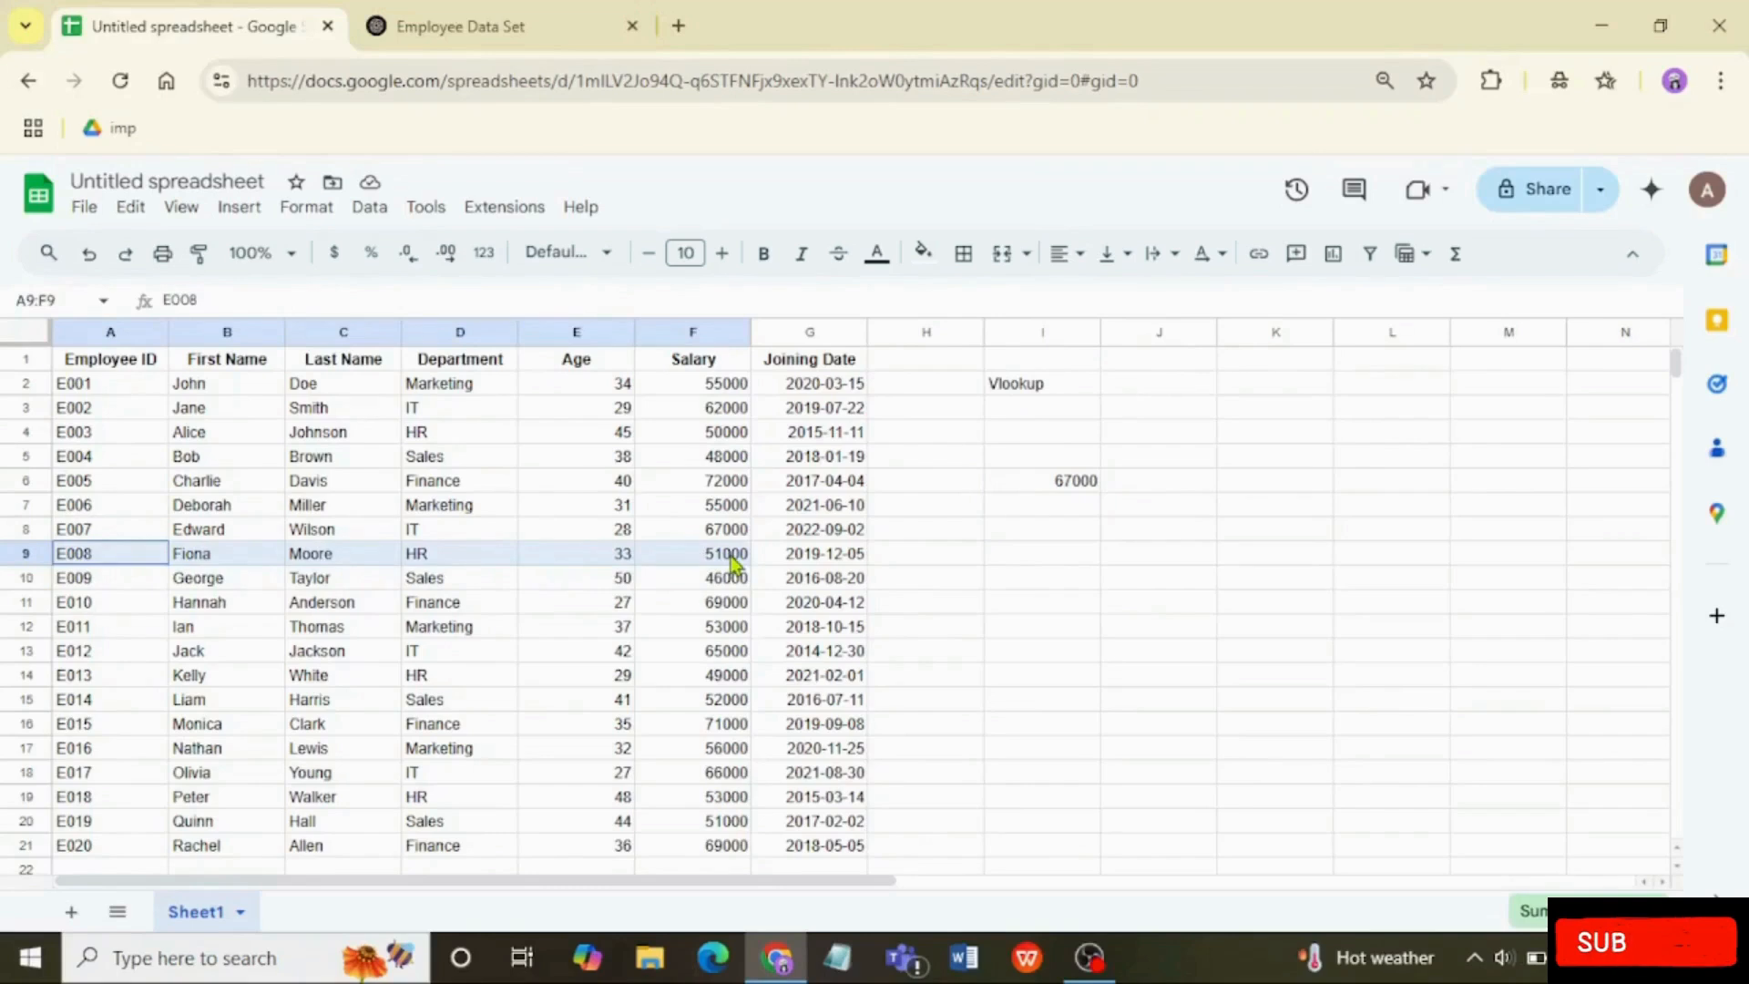
drag(731, 556, 730, 557)
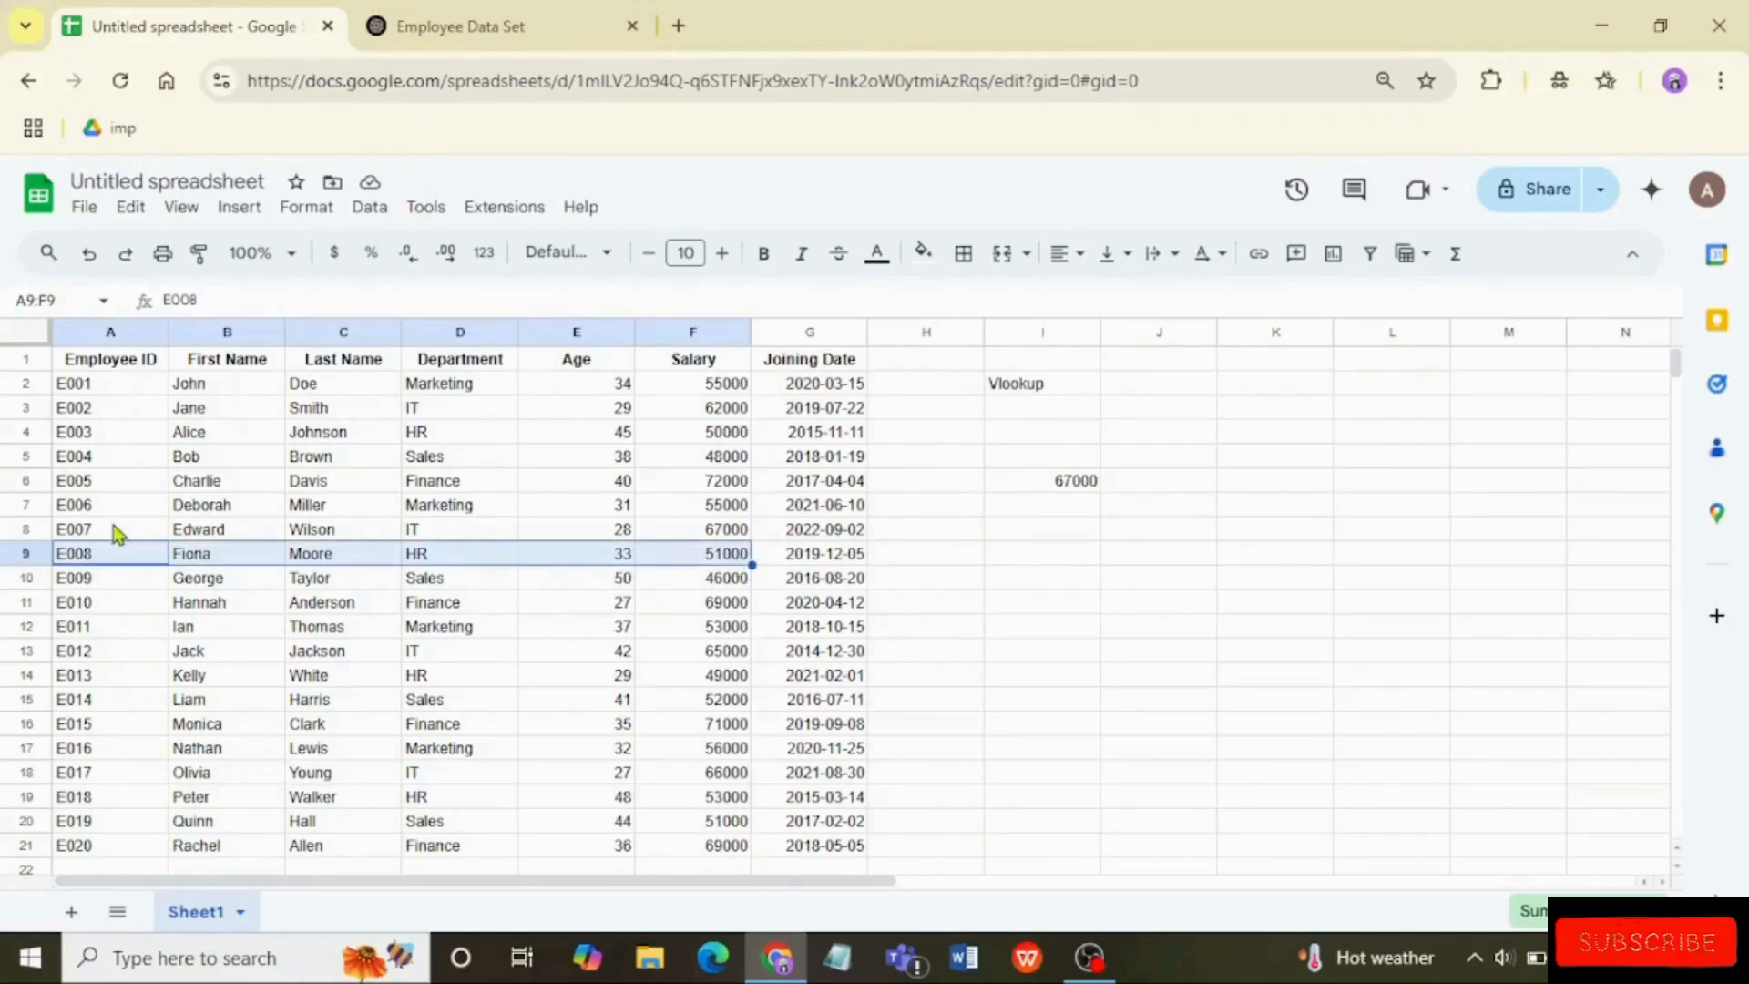
double_click(82, 536)
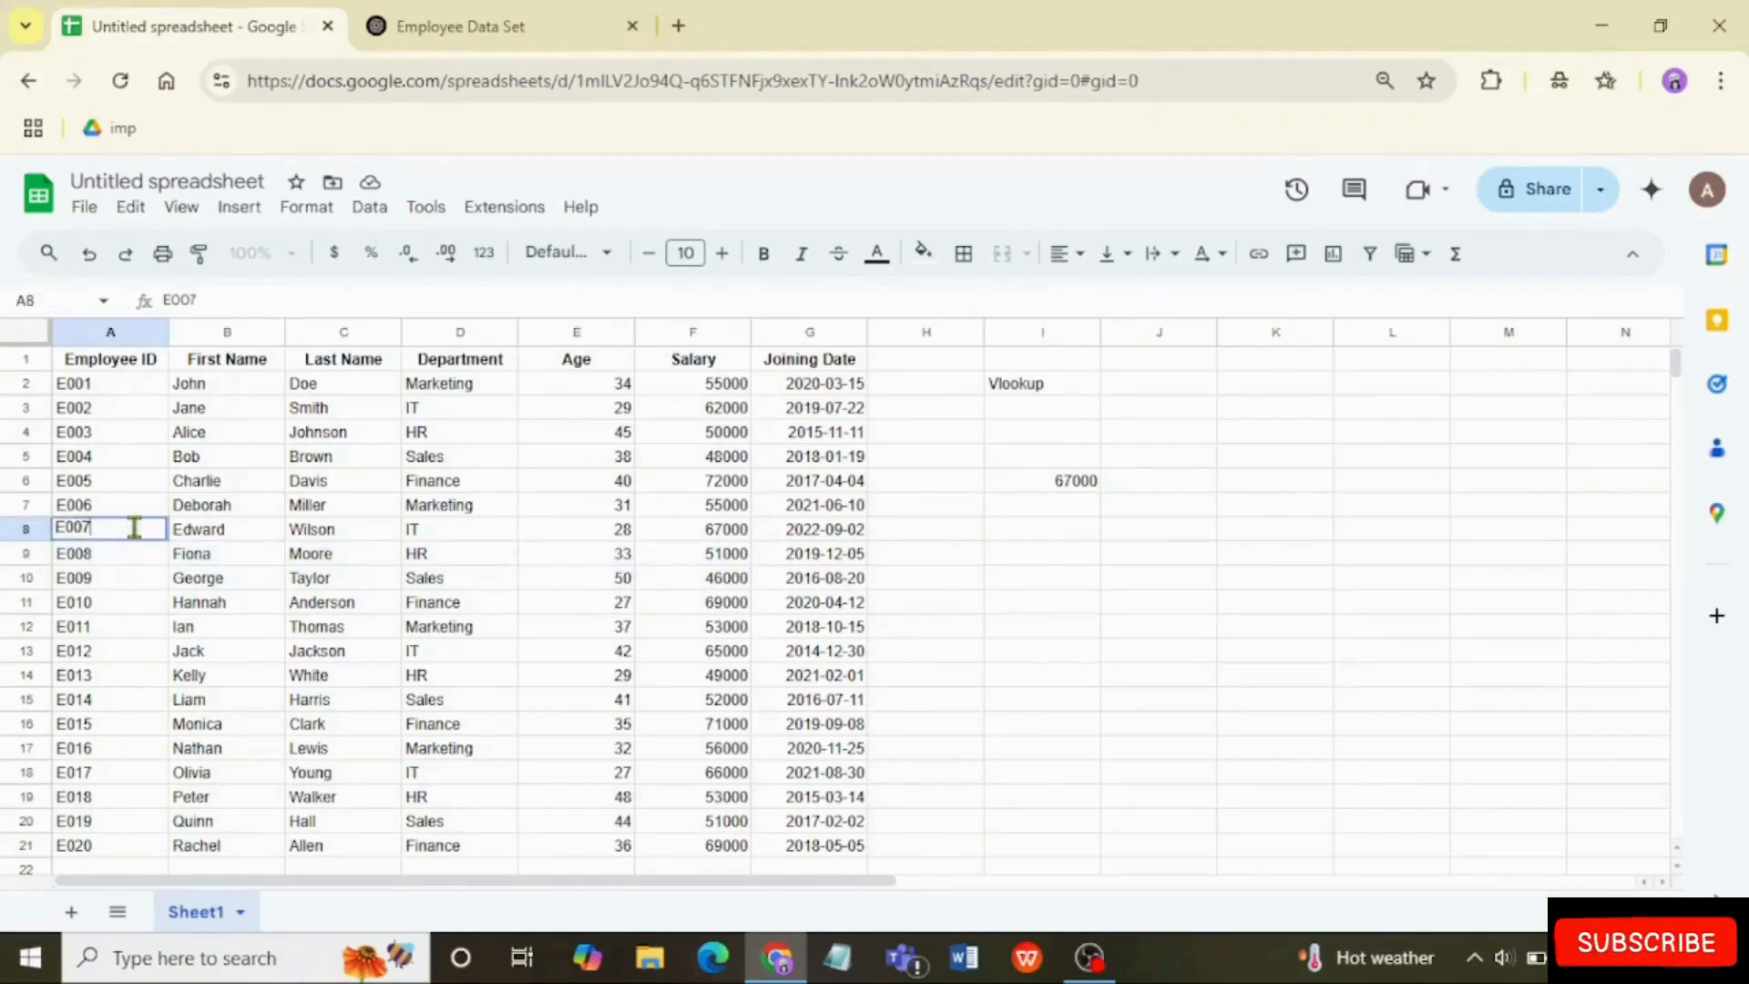
click(665, 537)
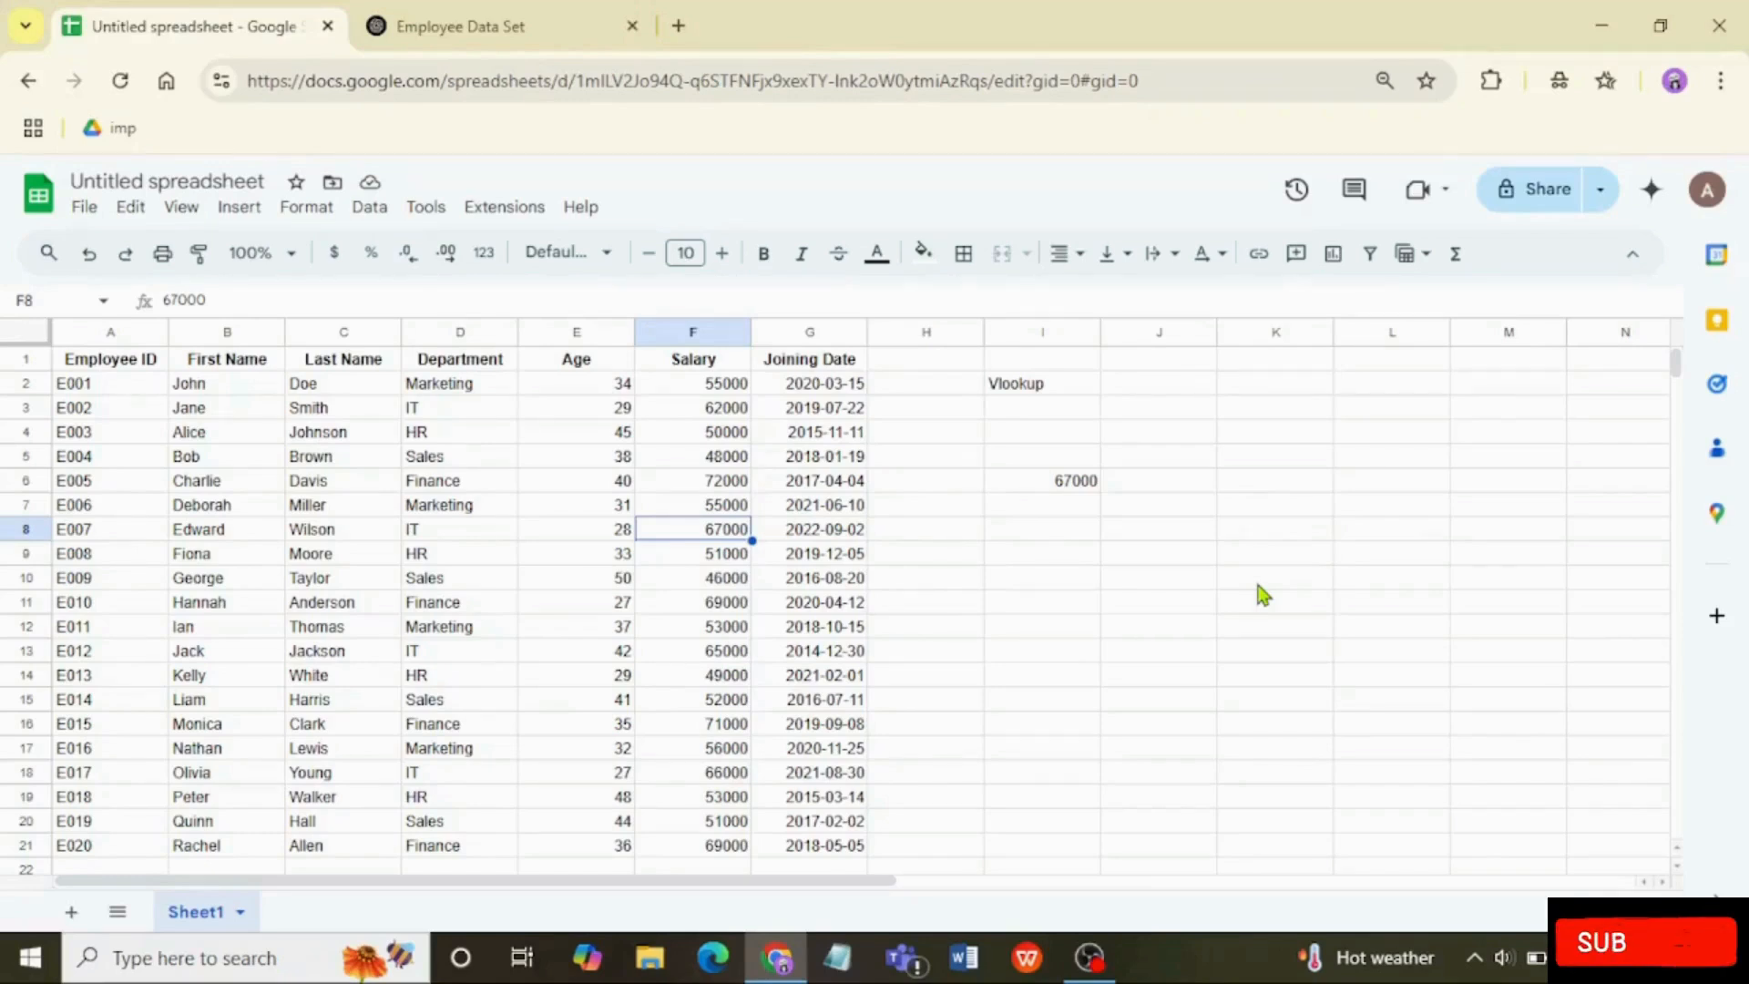
drag(119, 360, 91, 847)
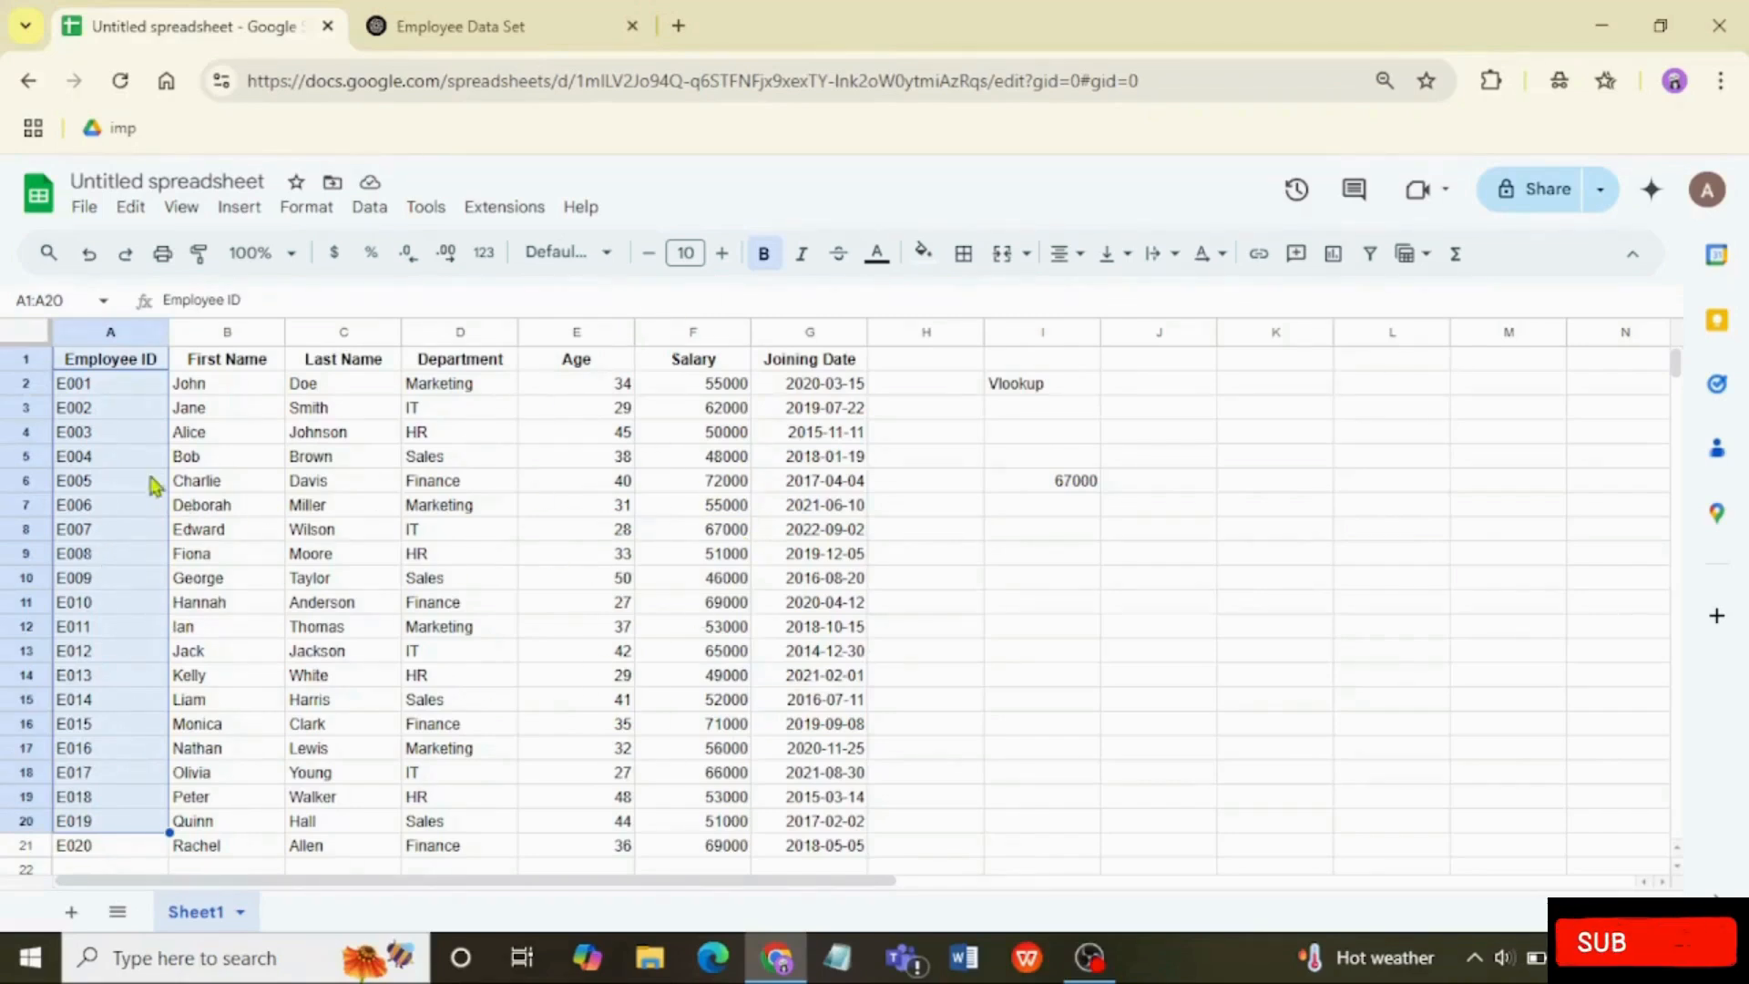
scroll(125, 674, down, 6)
click(129, 679)
scroll(129, 679, up, 6)
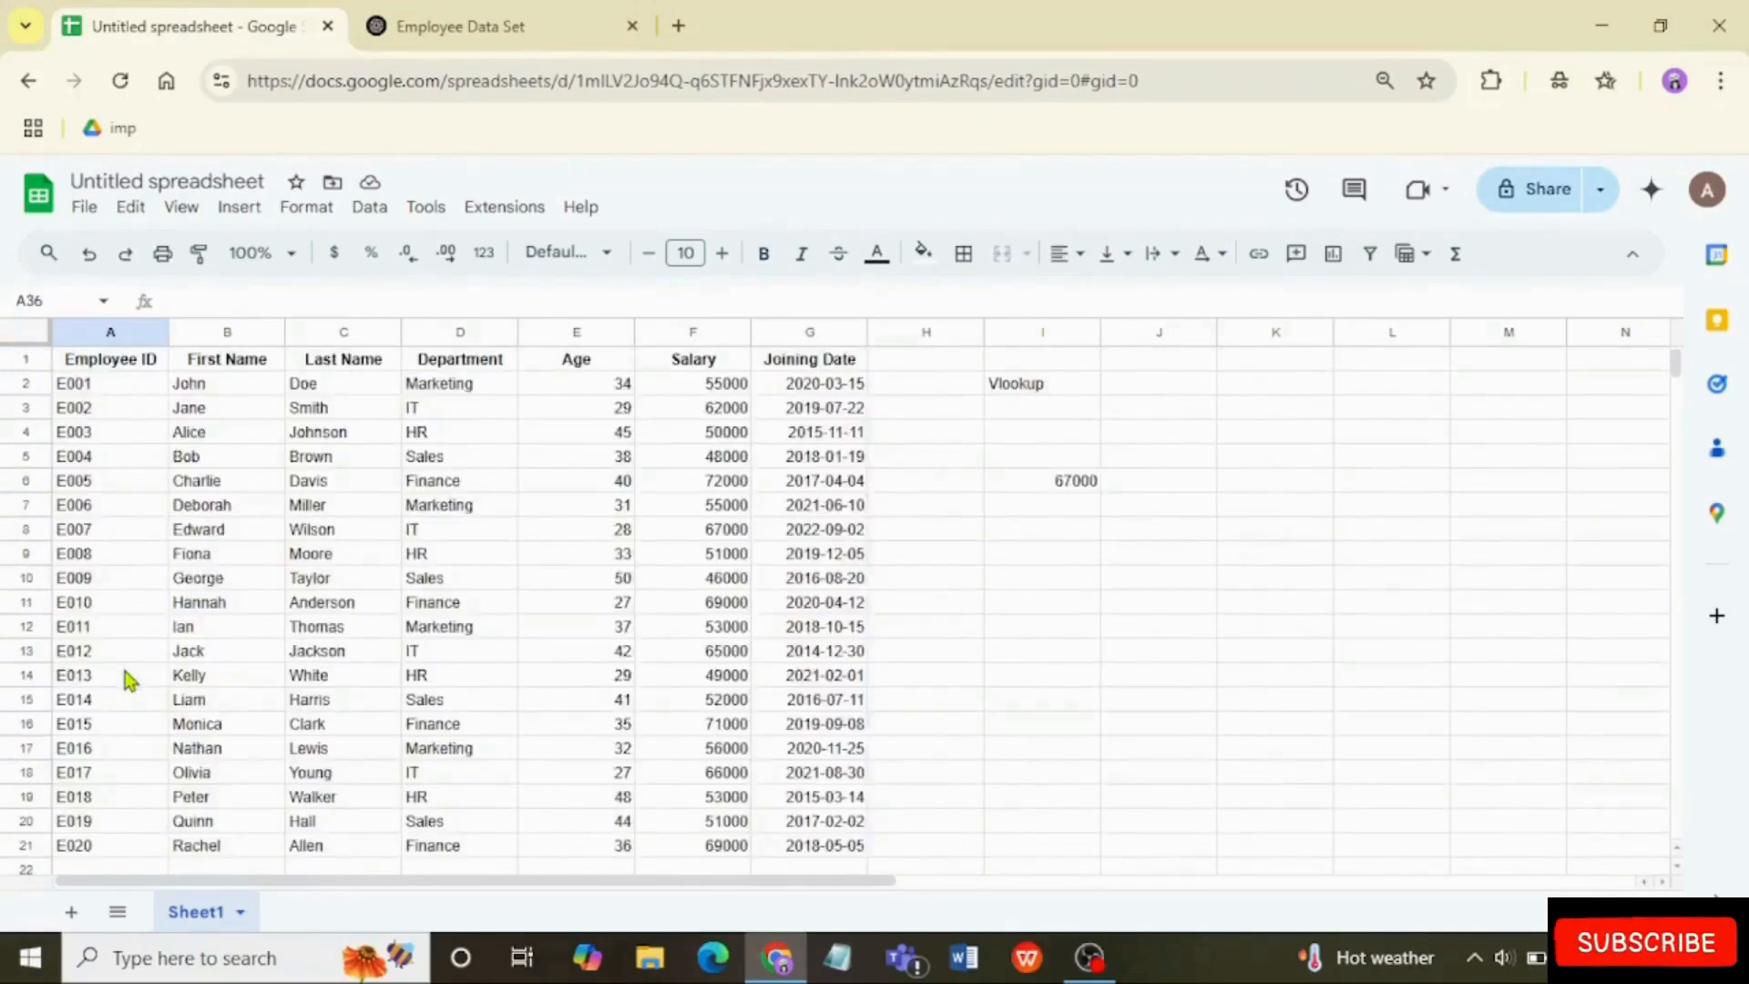
Step: Copy the last three employee rows, A19:G21, and paste them directly below the table starting at A22
scroll(1401, 605, down, 6)
scroll(878, 633, up, 2)
drag(76, 409, 854, 464)
key(ctrl+c)
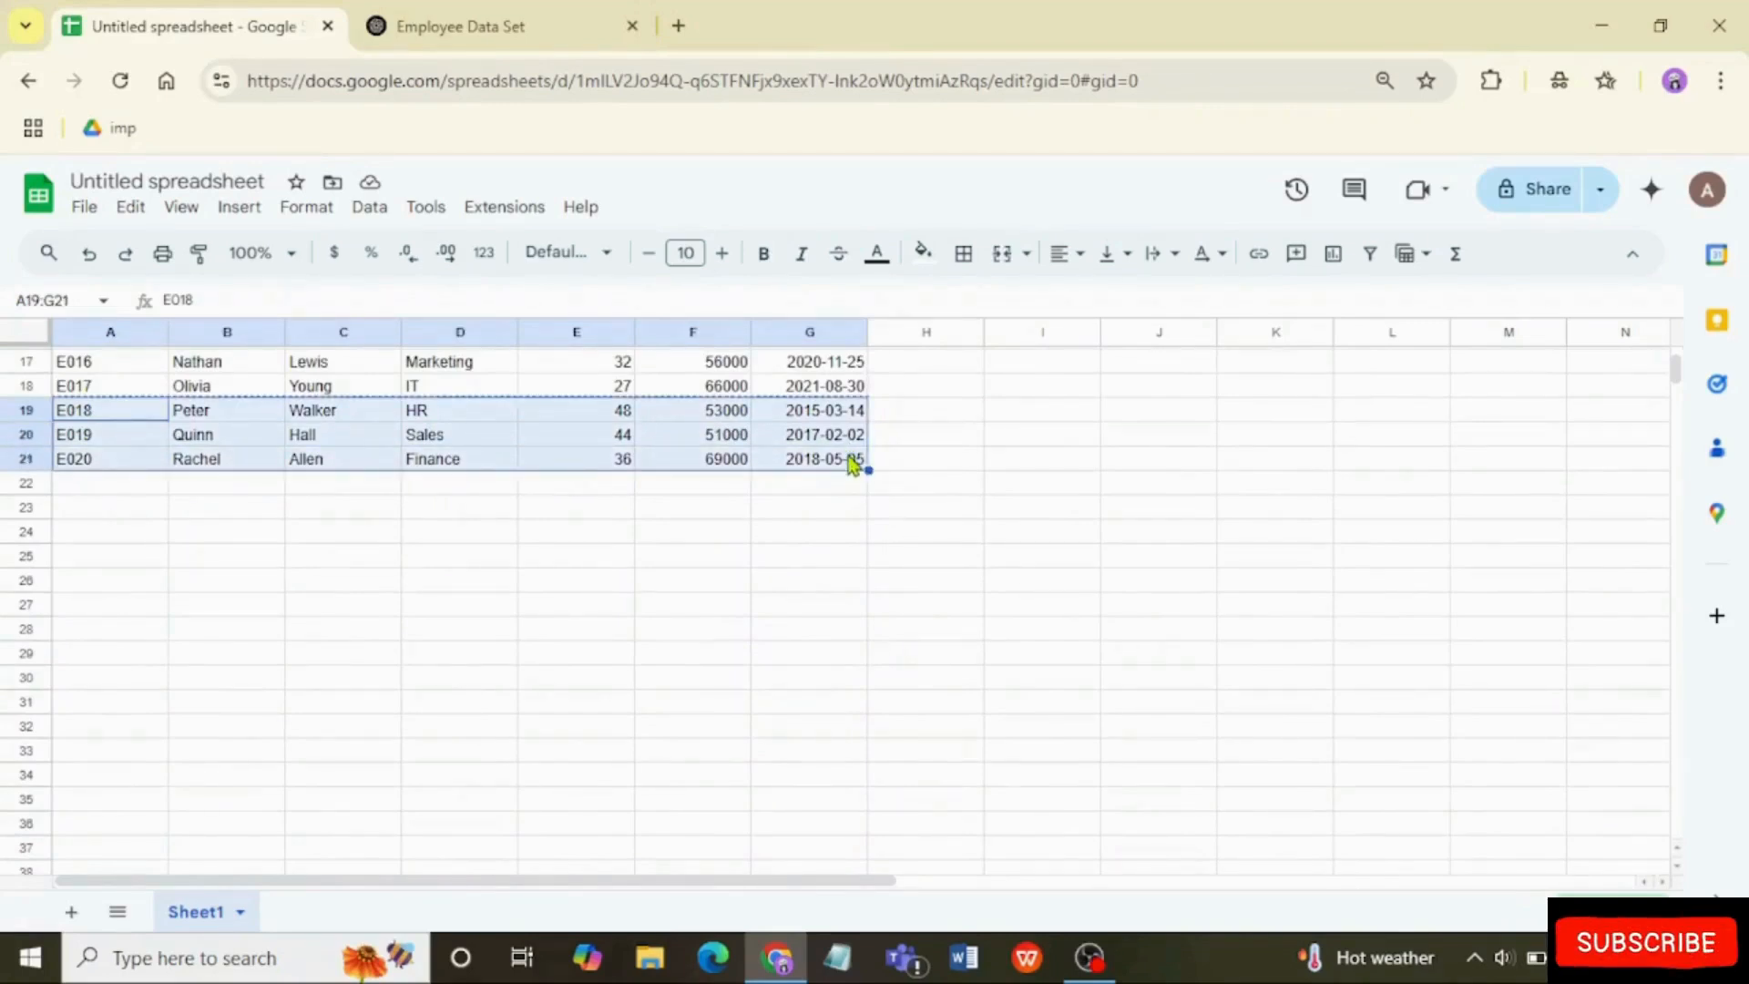
click(125, 495)
key(ctrl+v)
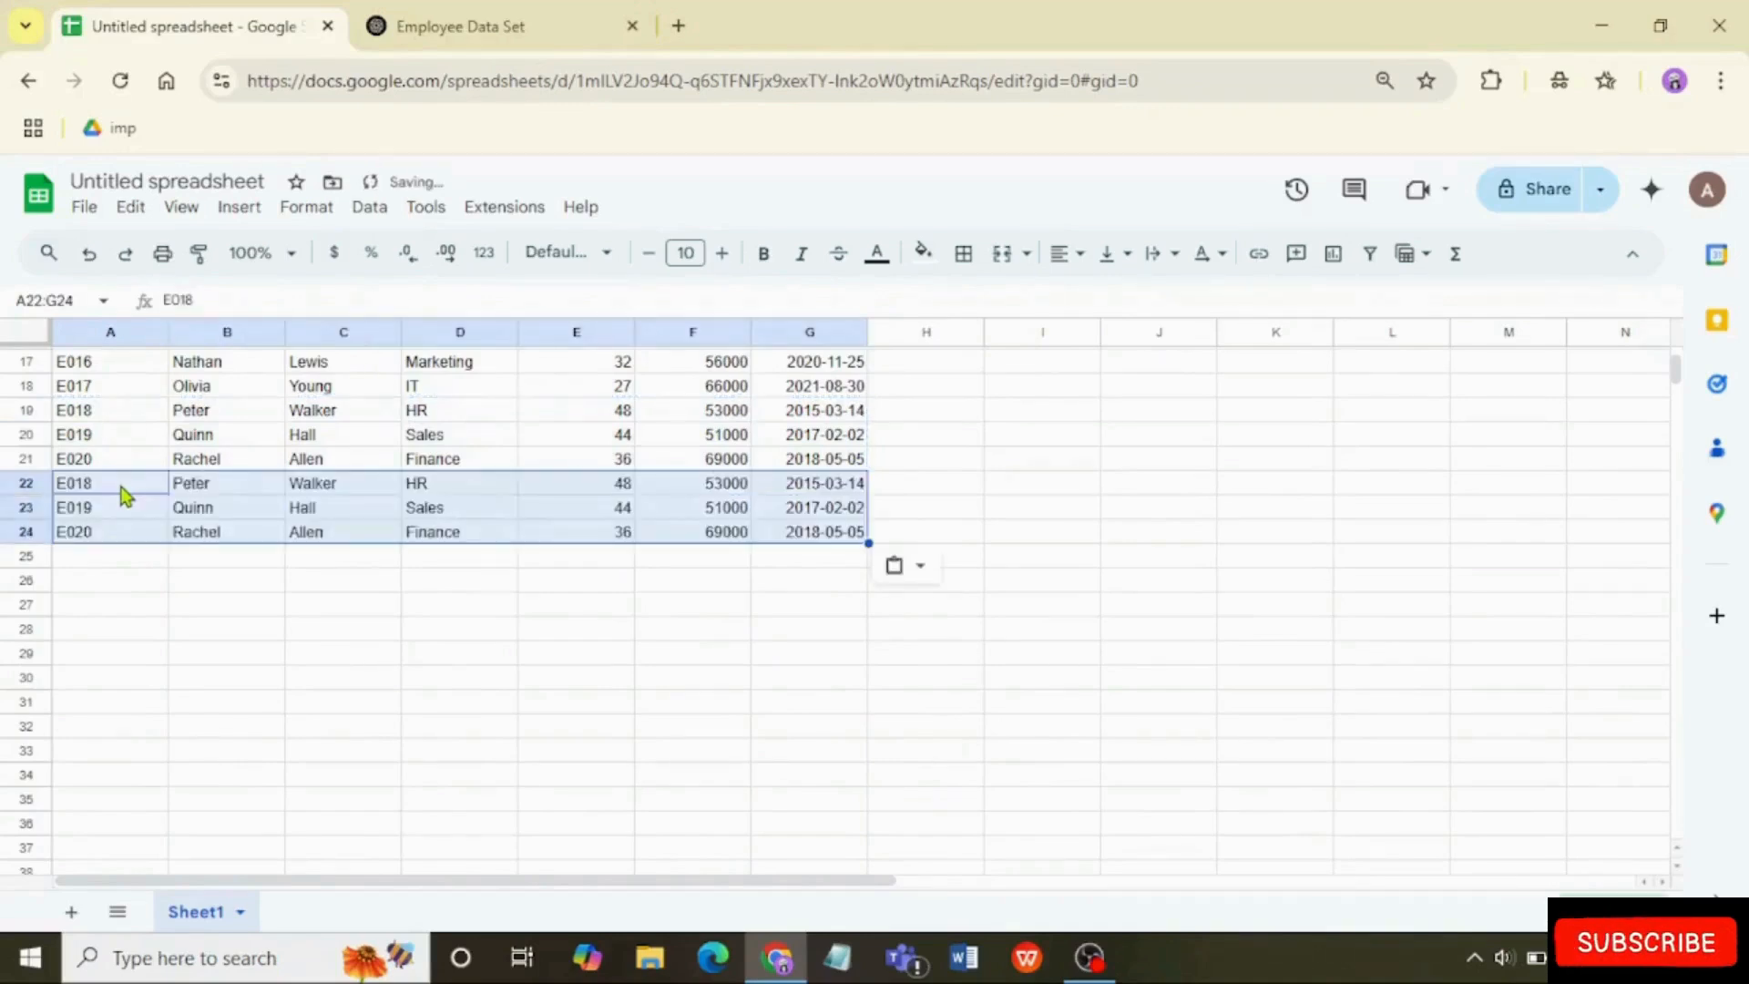
click(332, 635)
scroll(337, 642, up, 5)
scroll(336, 638, down, 5)
scroll(336, 638, up, 5)
right_click(239, 707)
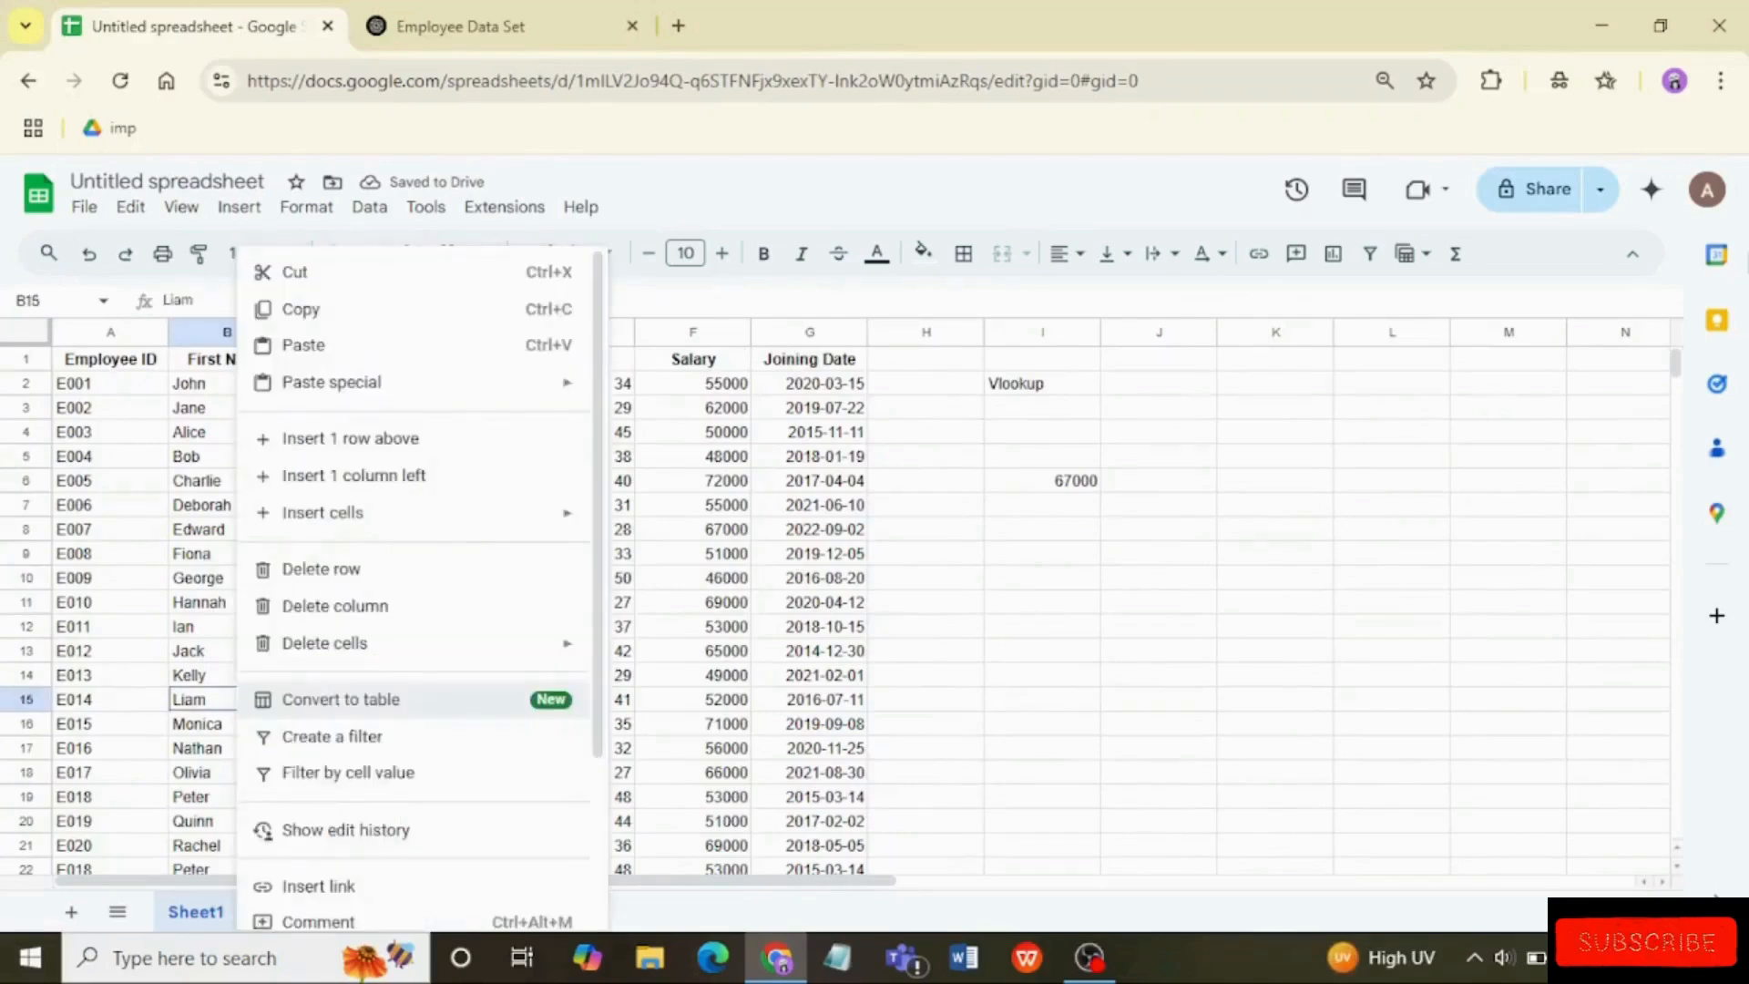
scroll(1681, 380, down, 9)
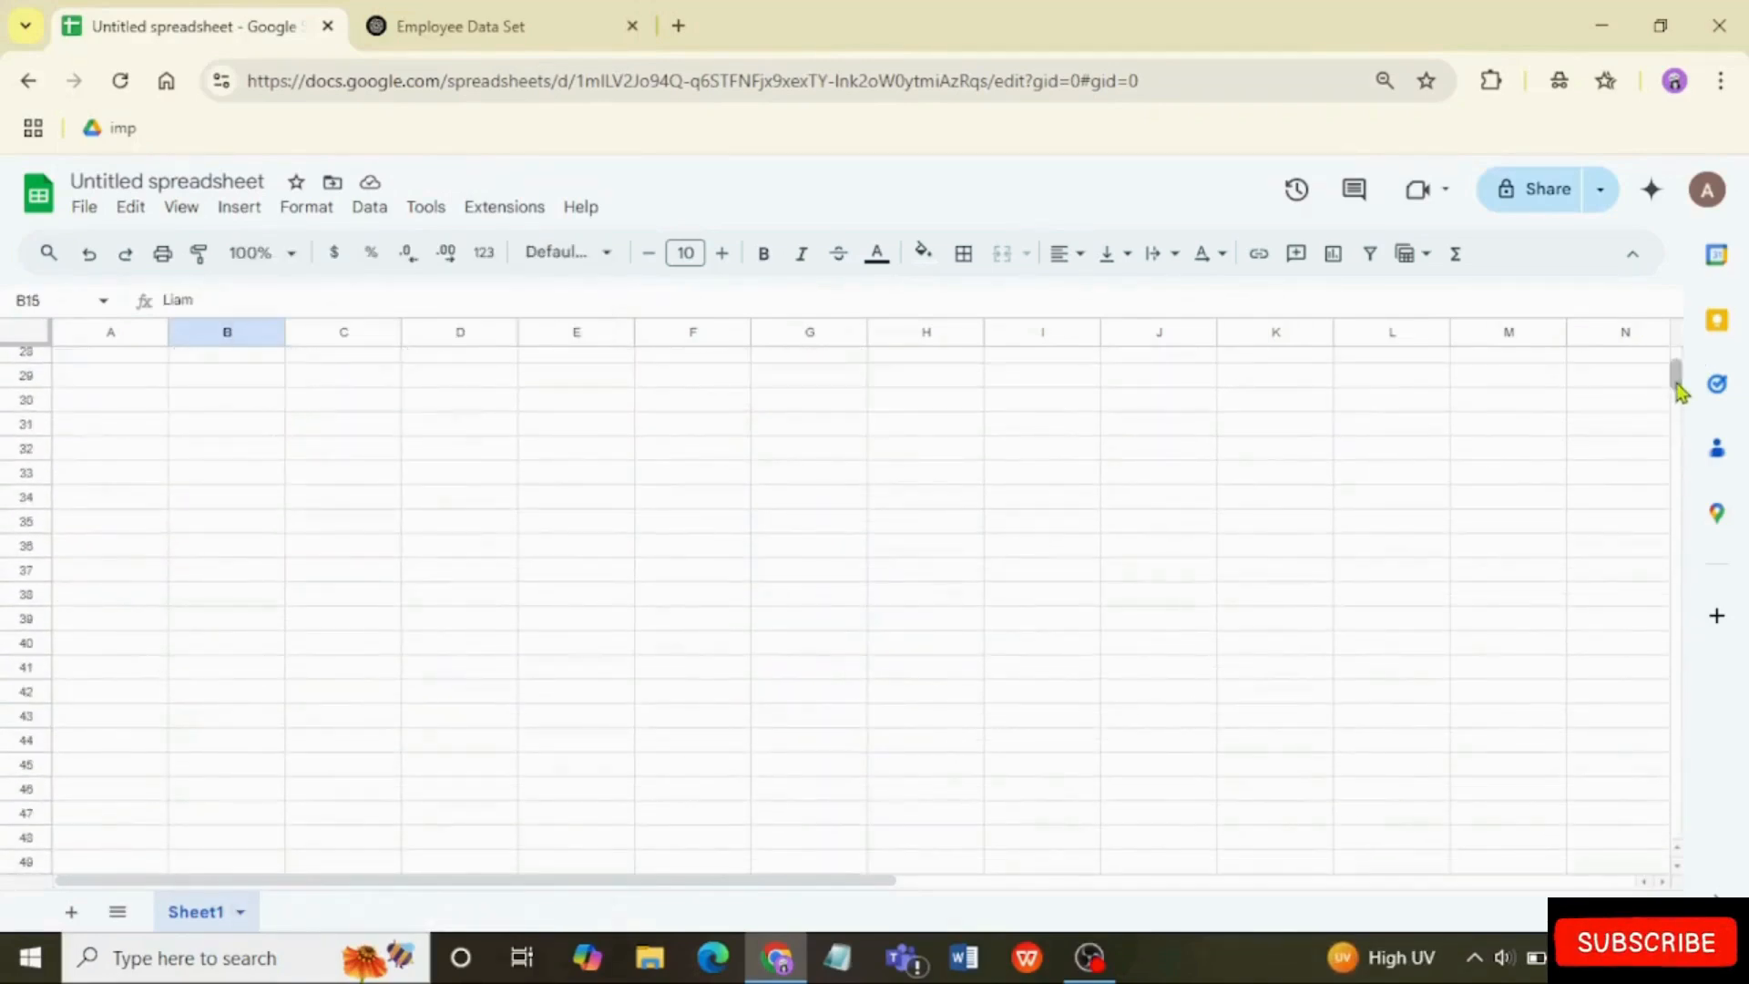
scroll(1679, 374, up, 3)
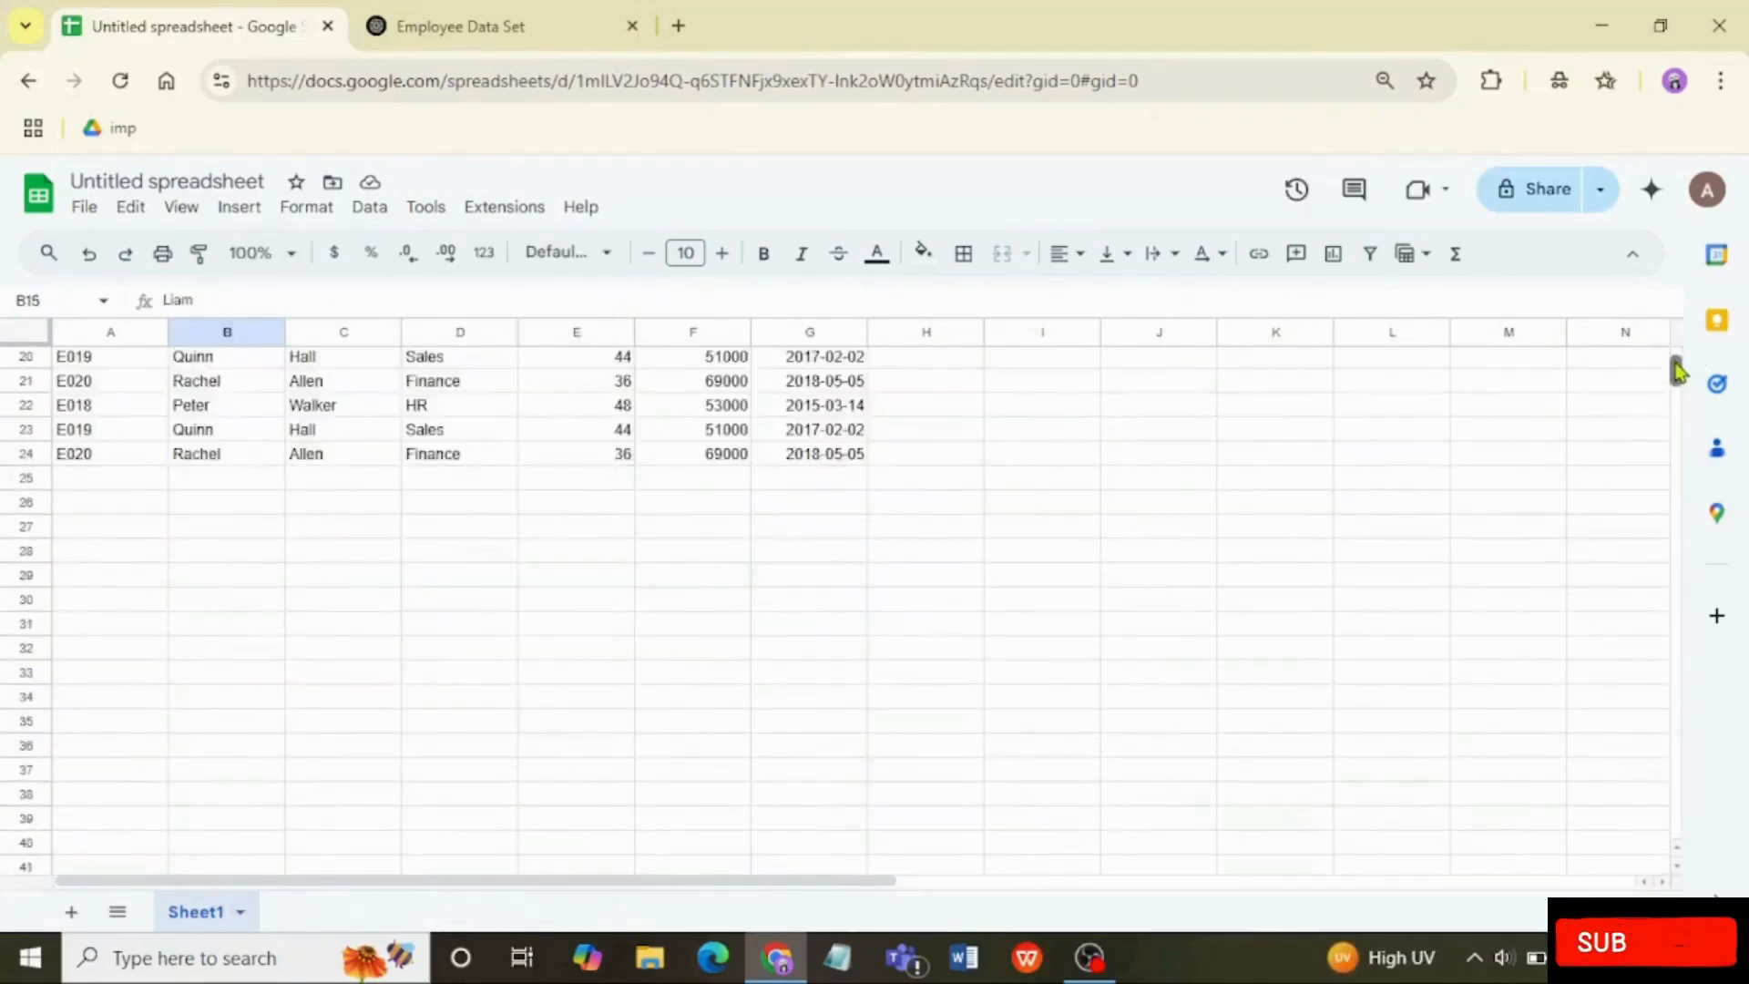
Step: Set the salary in cell F22, in the first of the pasted duplicate rows, to 90000
click(726, 405)
double_click(725, 402)
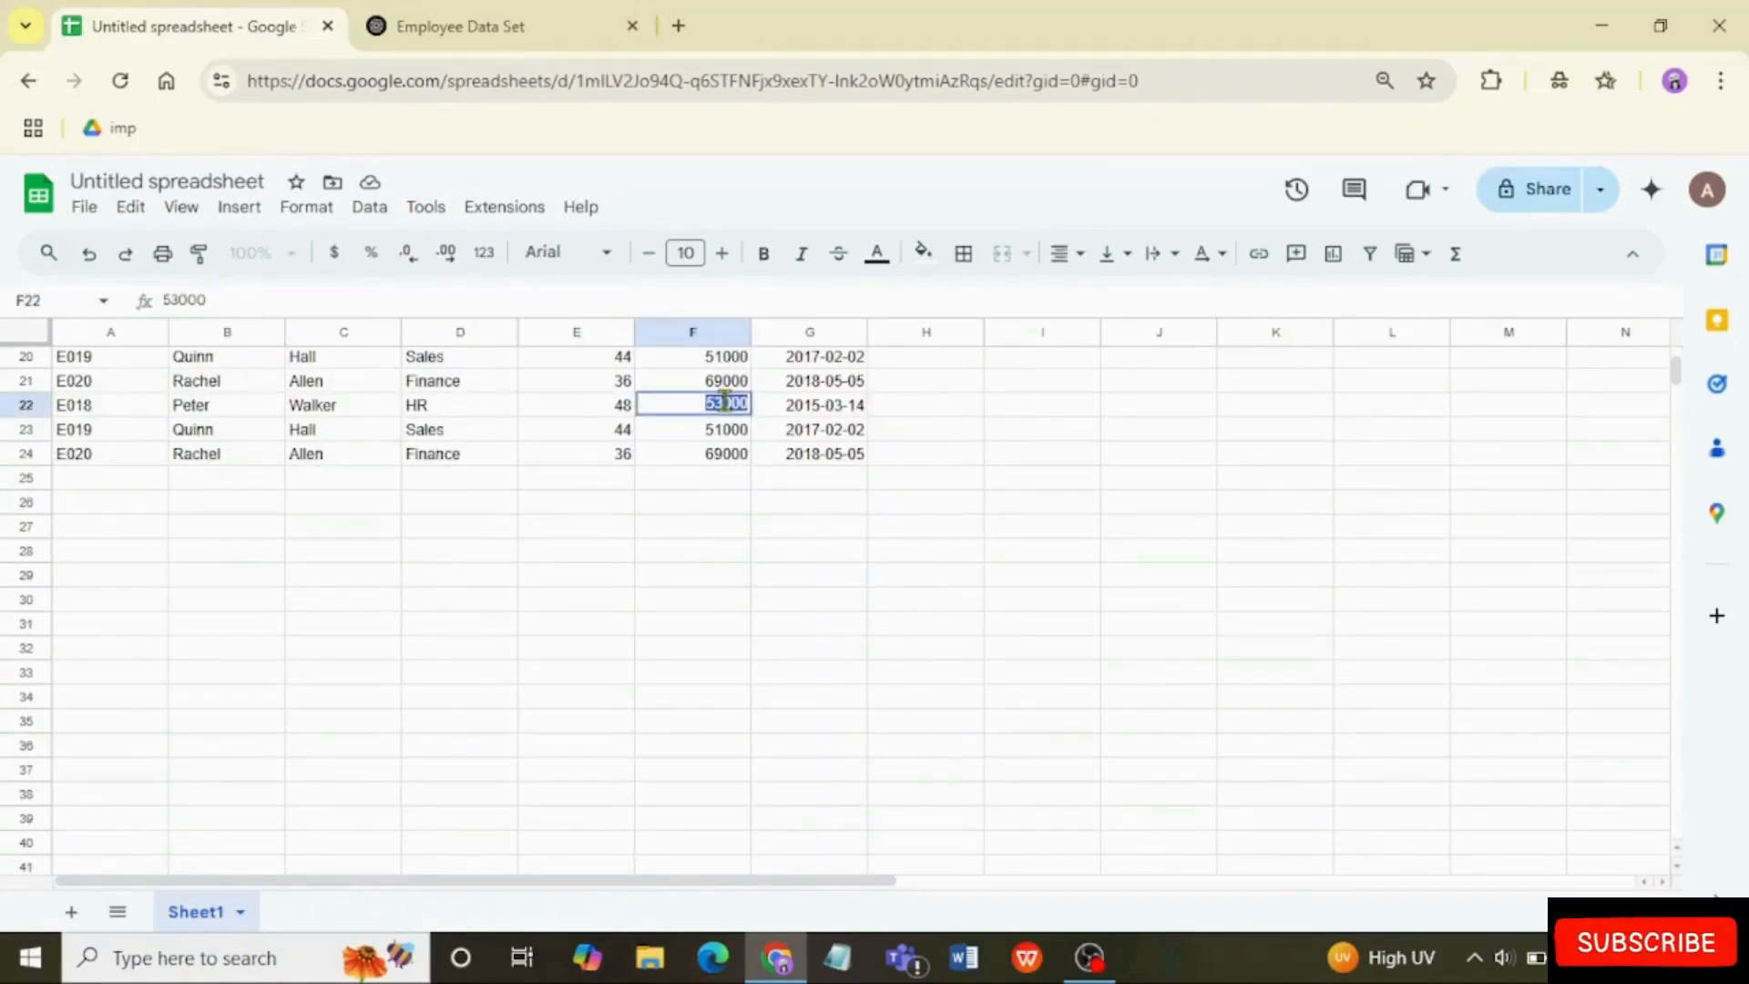
text(90000)
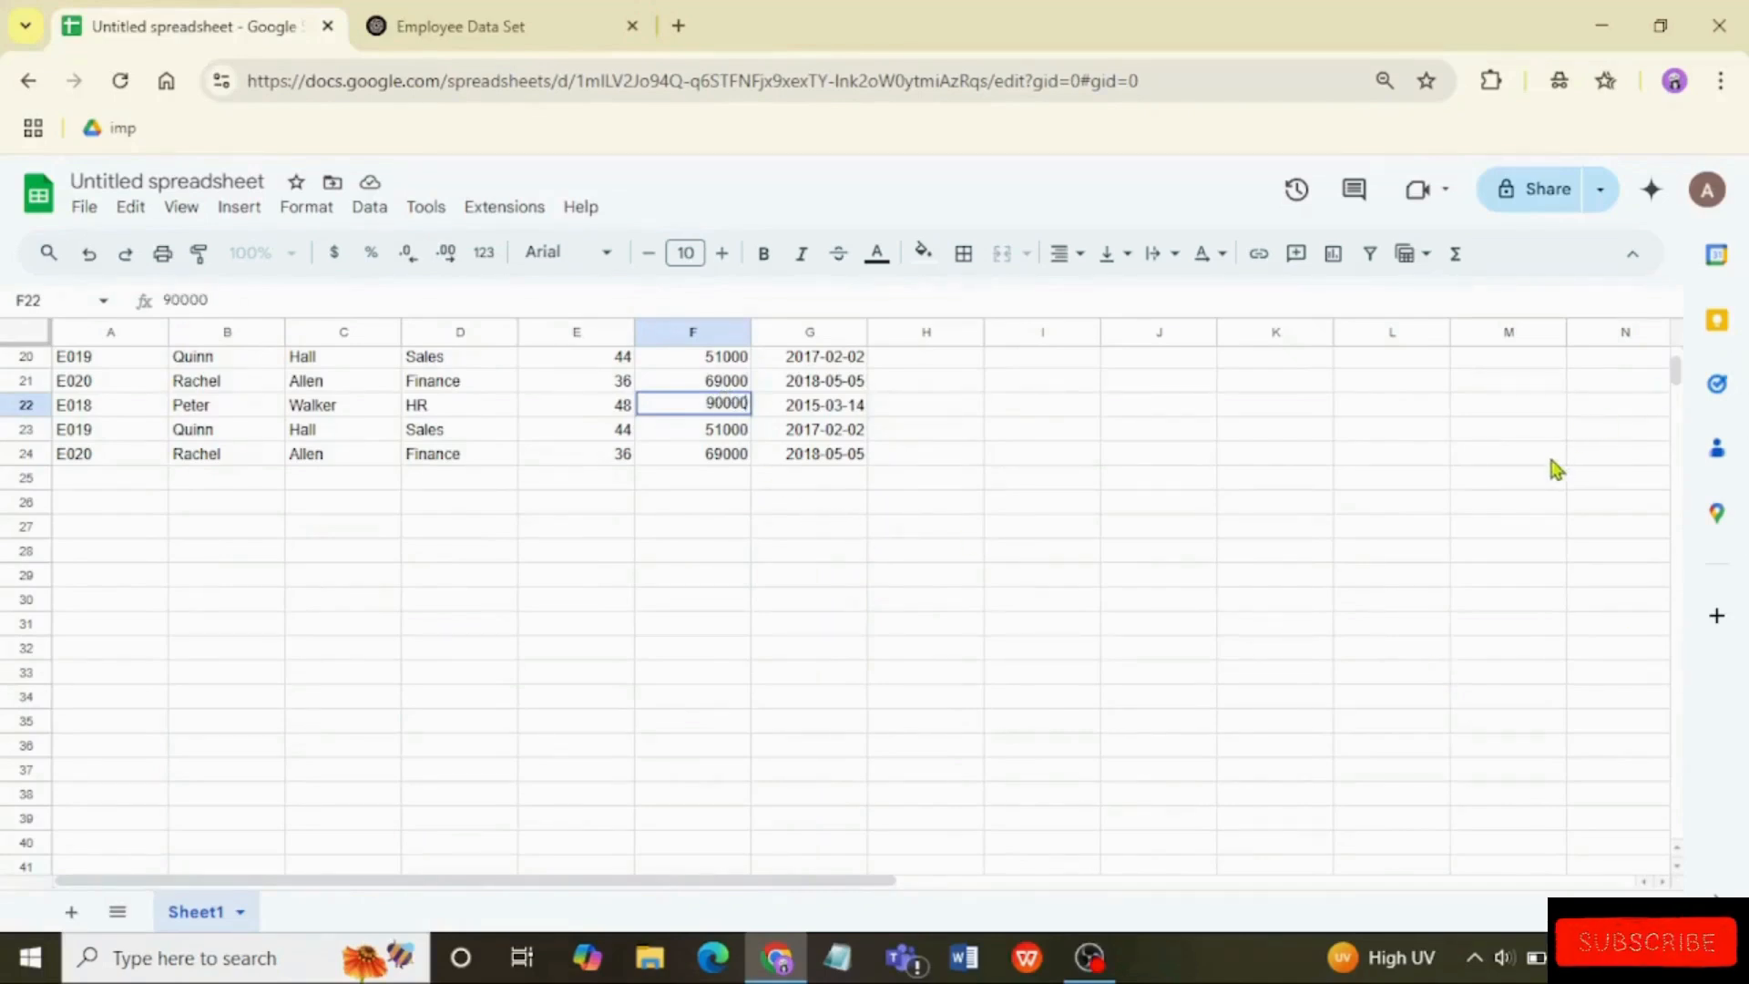
click(764, 410)
key(Up)
key(Up)
key(Up)
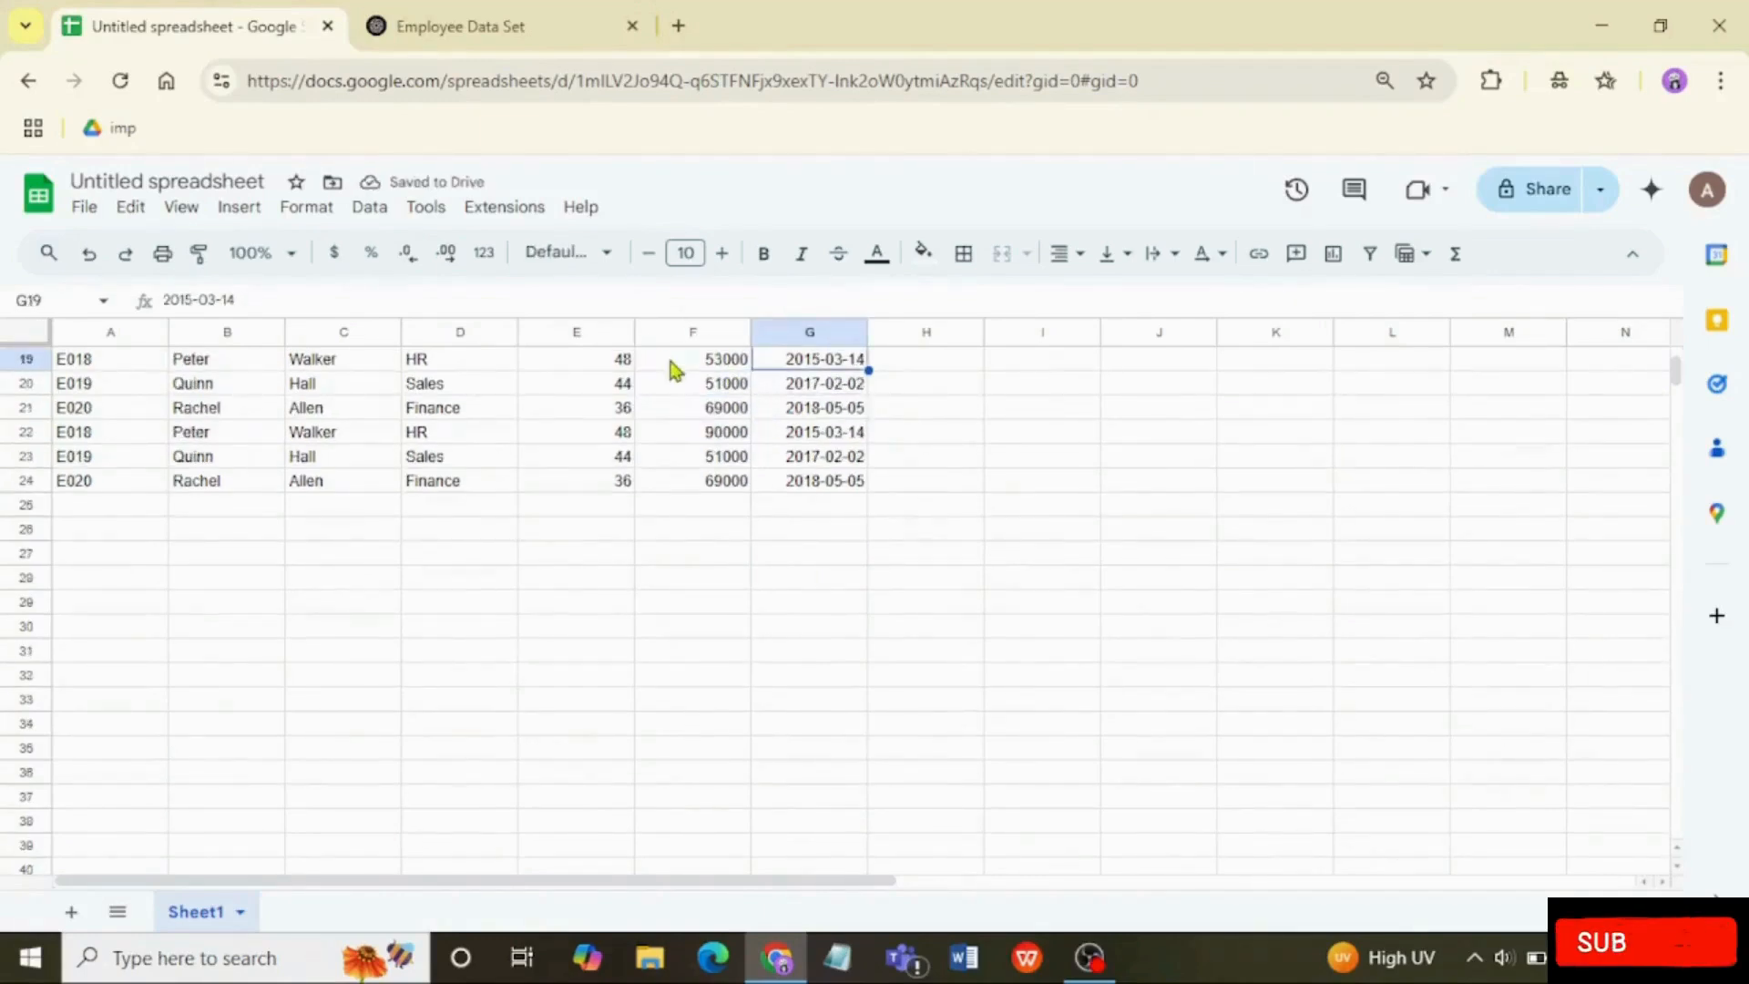
Step: Start a VLOOKUP formula in cell J25 with the duplicated employee ID in A22 as the search key
double_click(1036, 453)
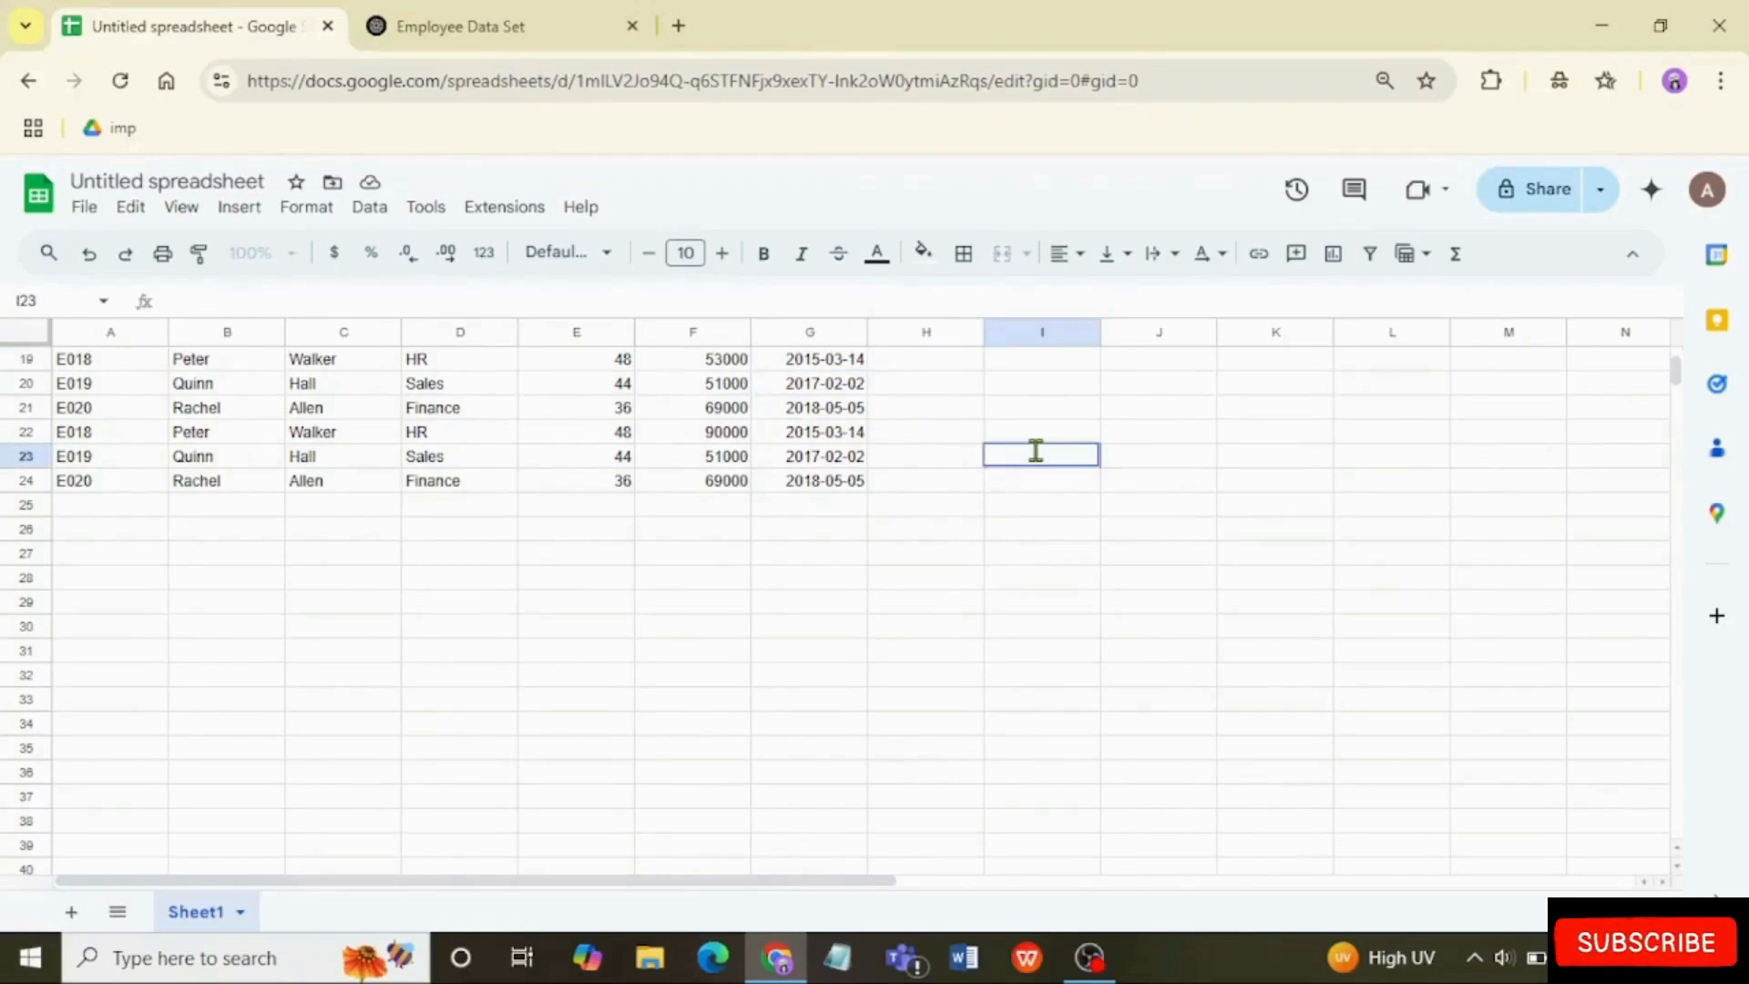
click(114, 439)
double_click(1210, 500)
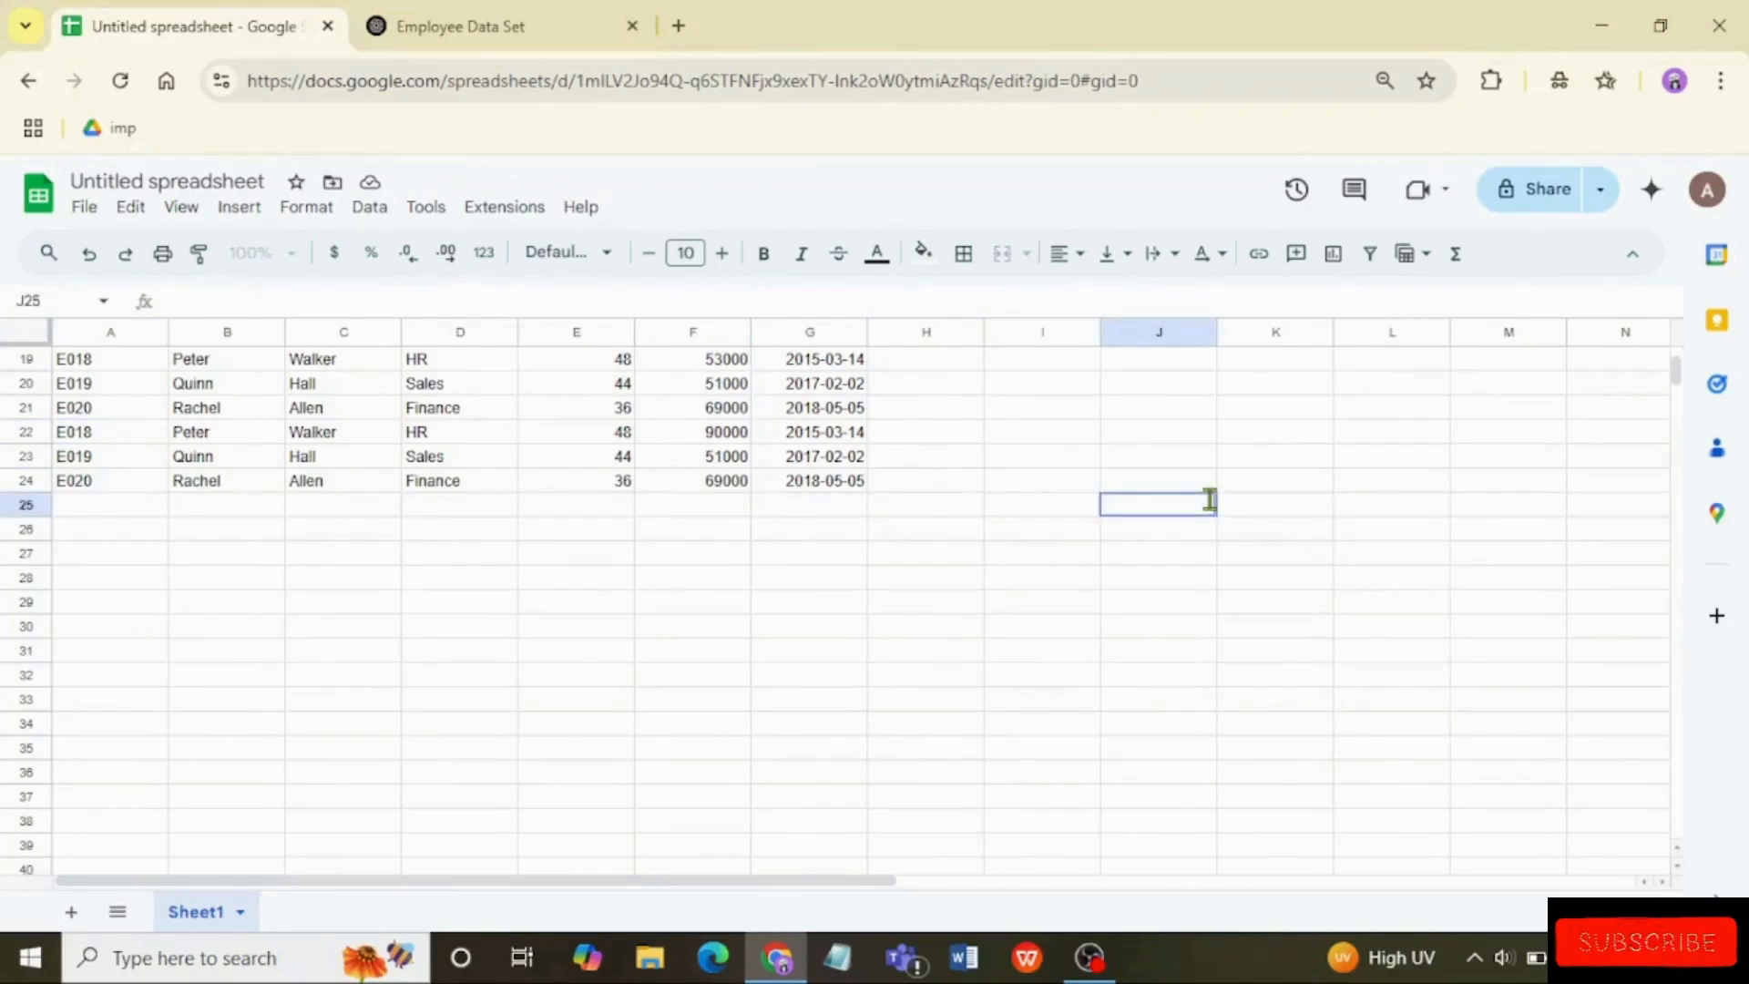
text(=vloo)
key(Tab)
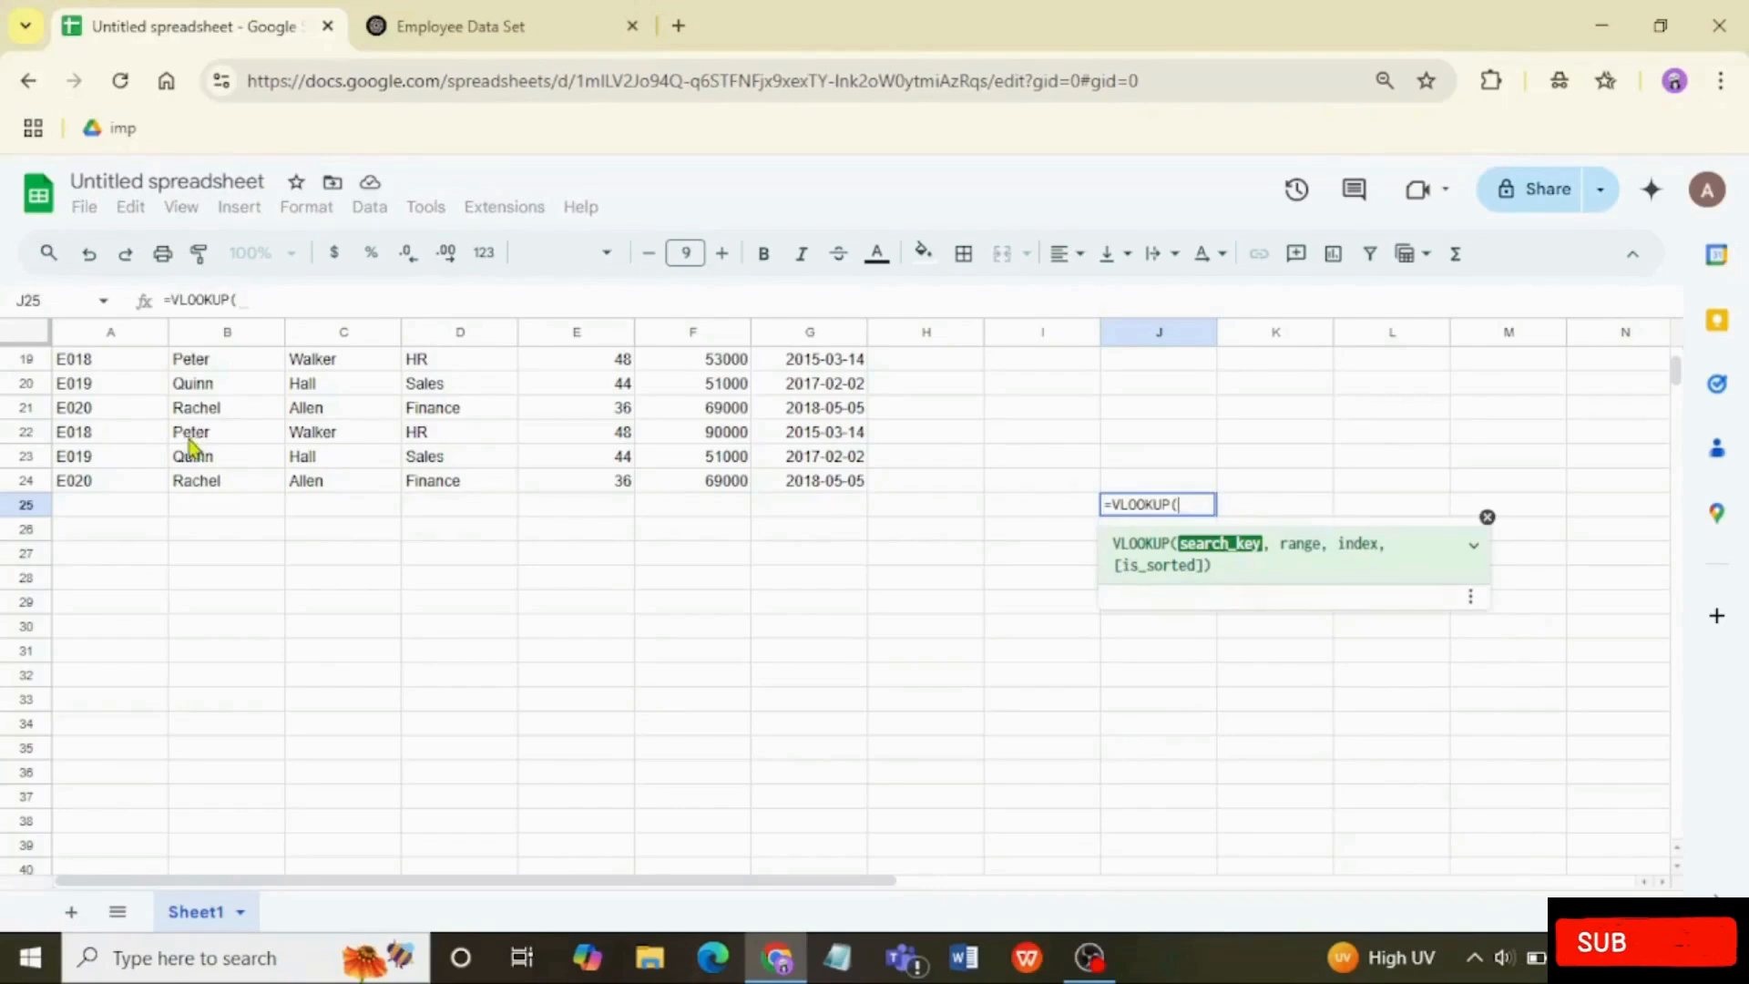
click(79, 433)
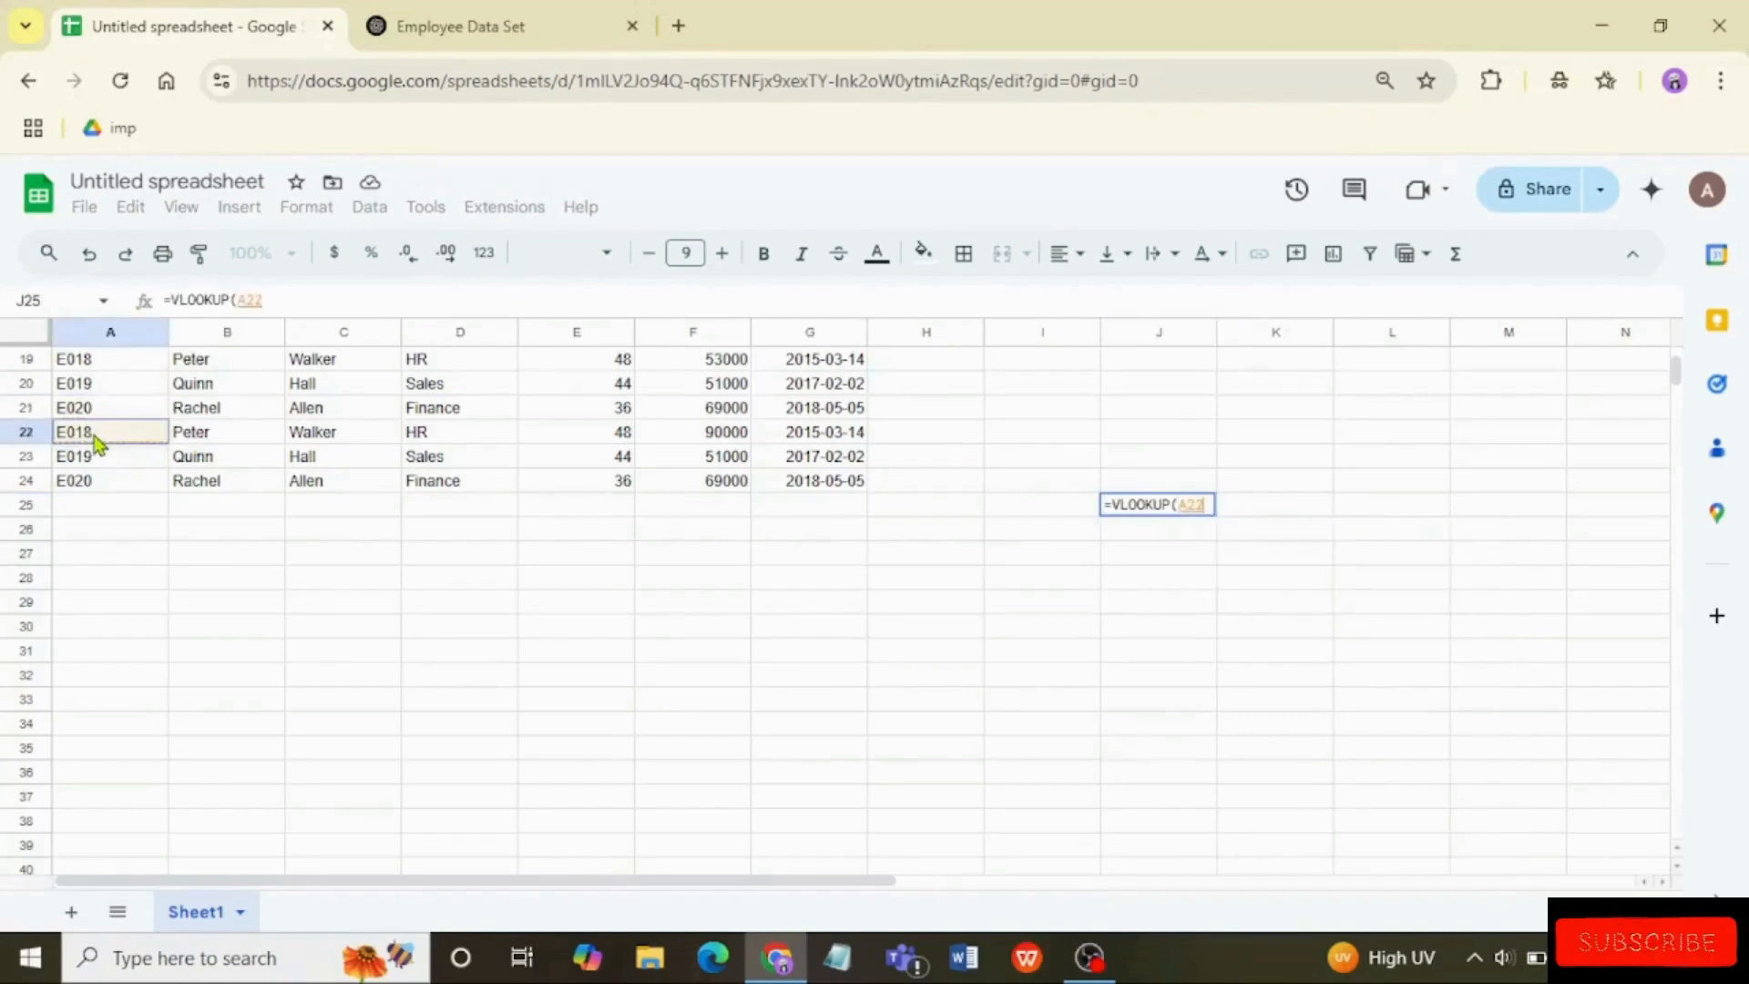
text(,)
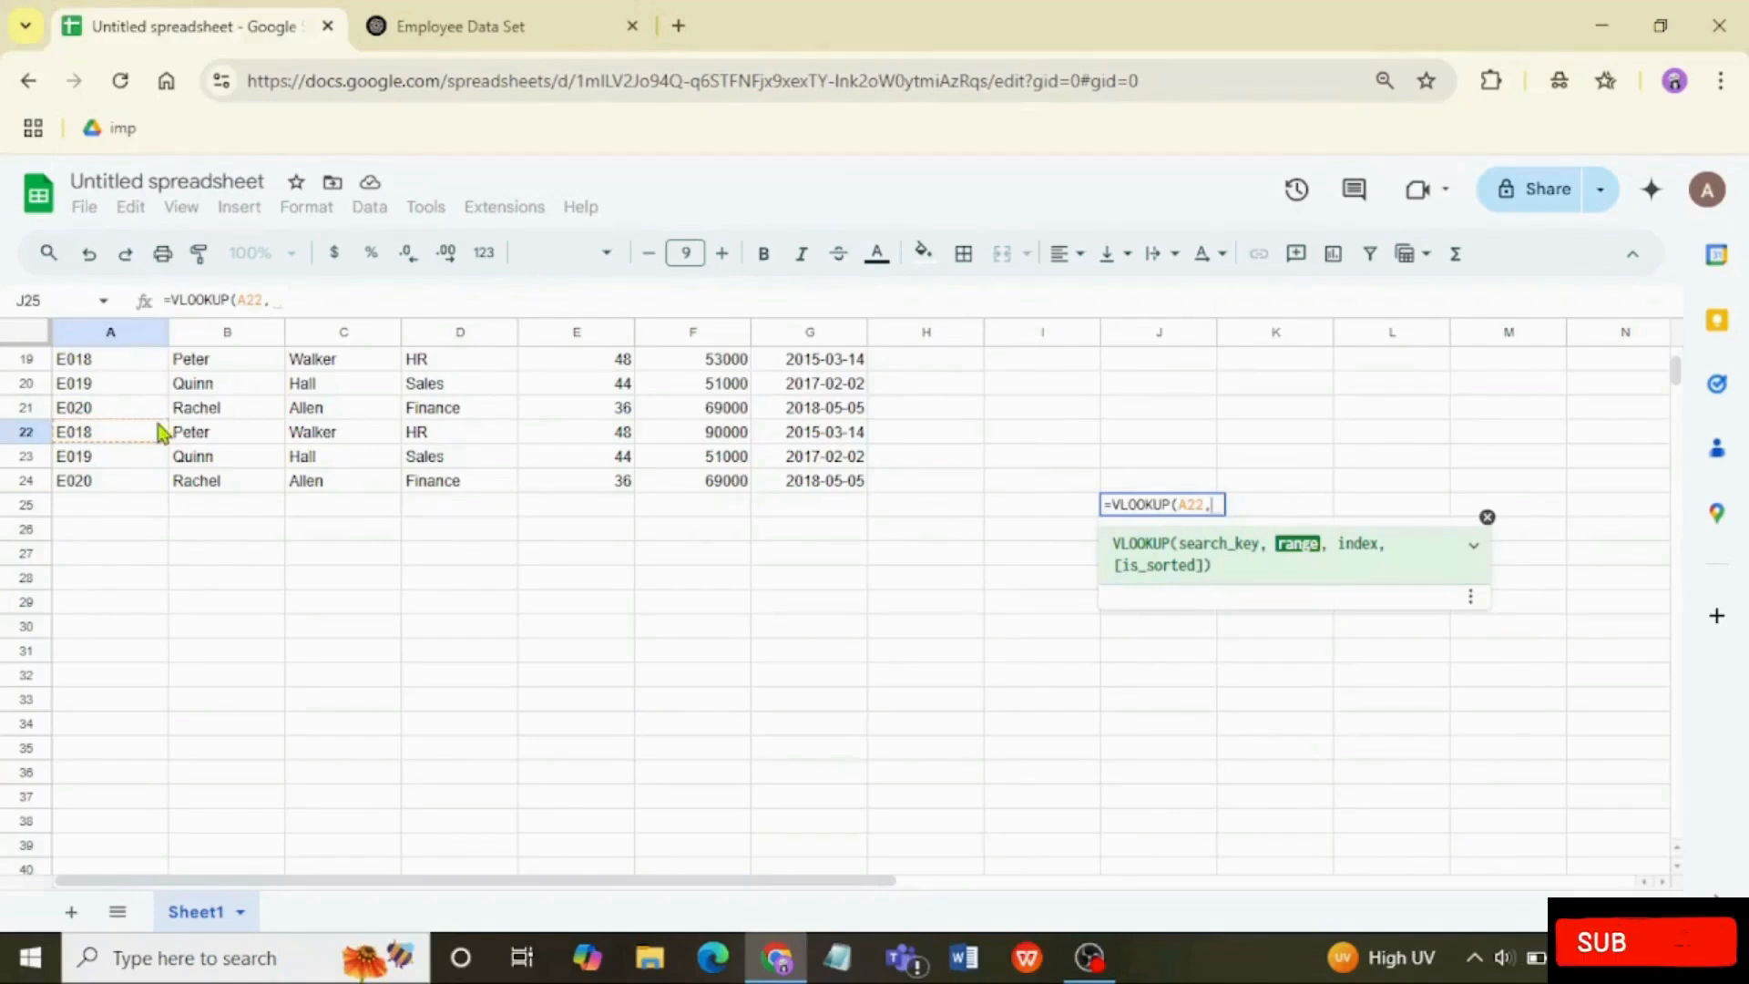
text(A2)
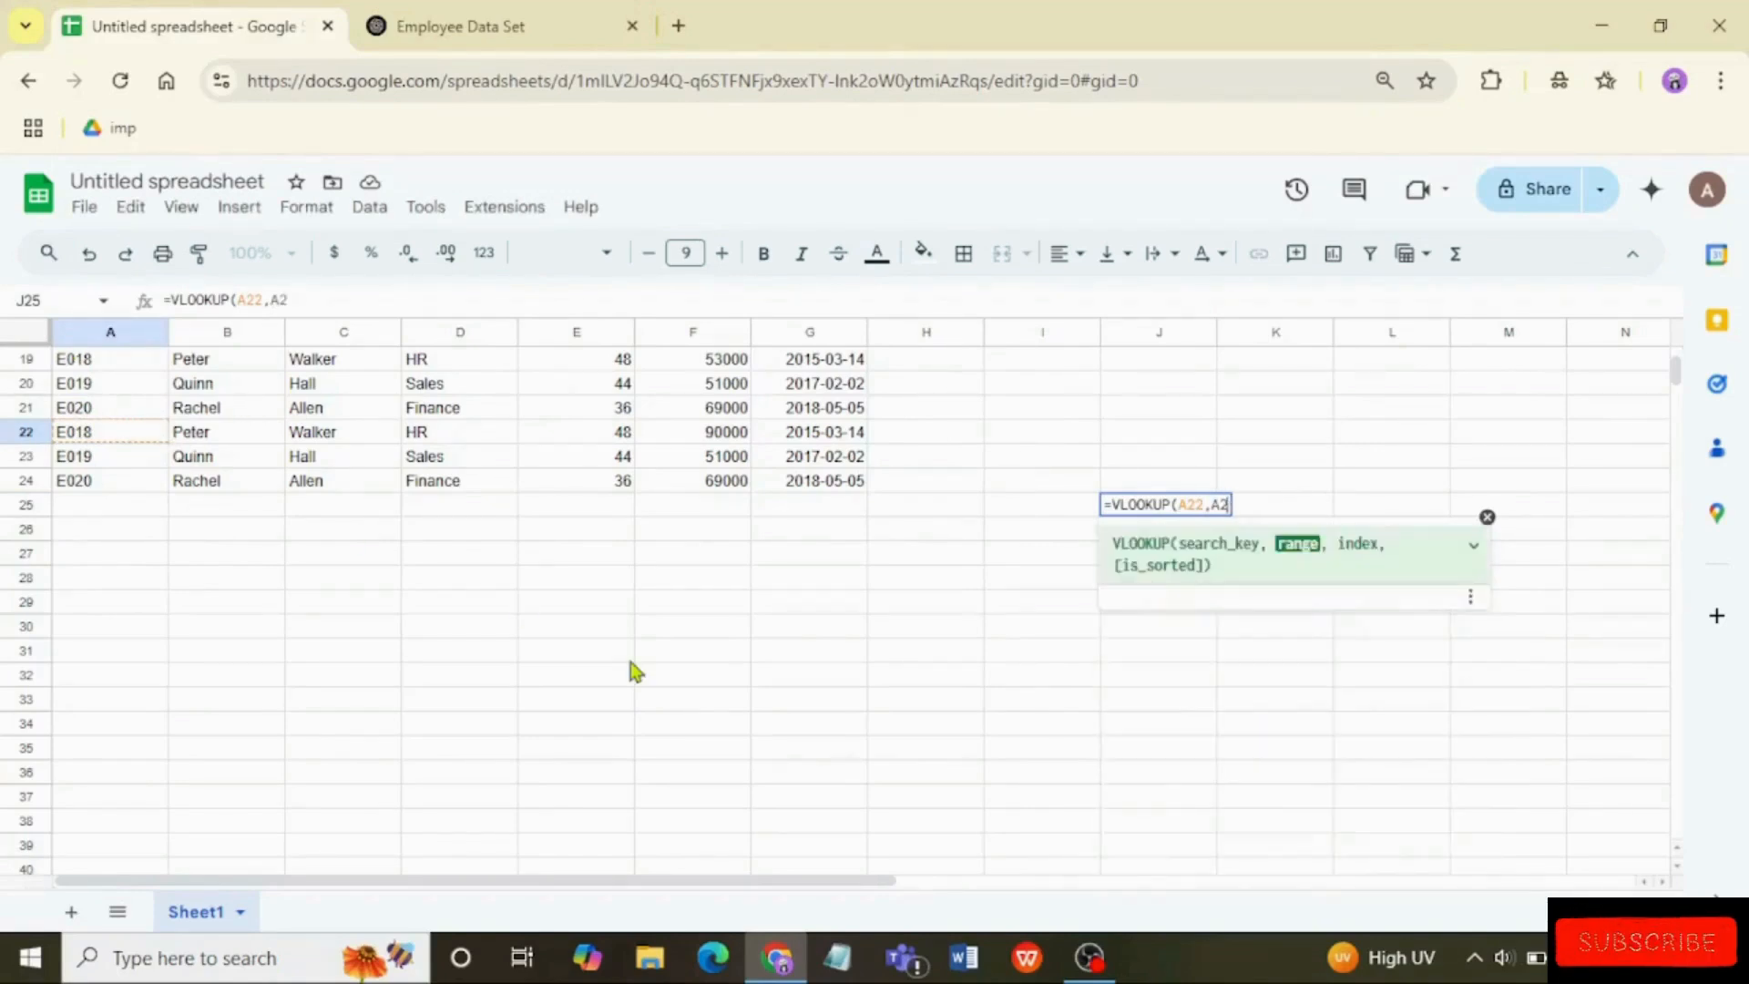
text(:)
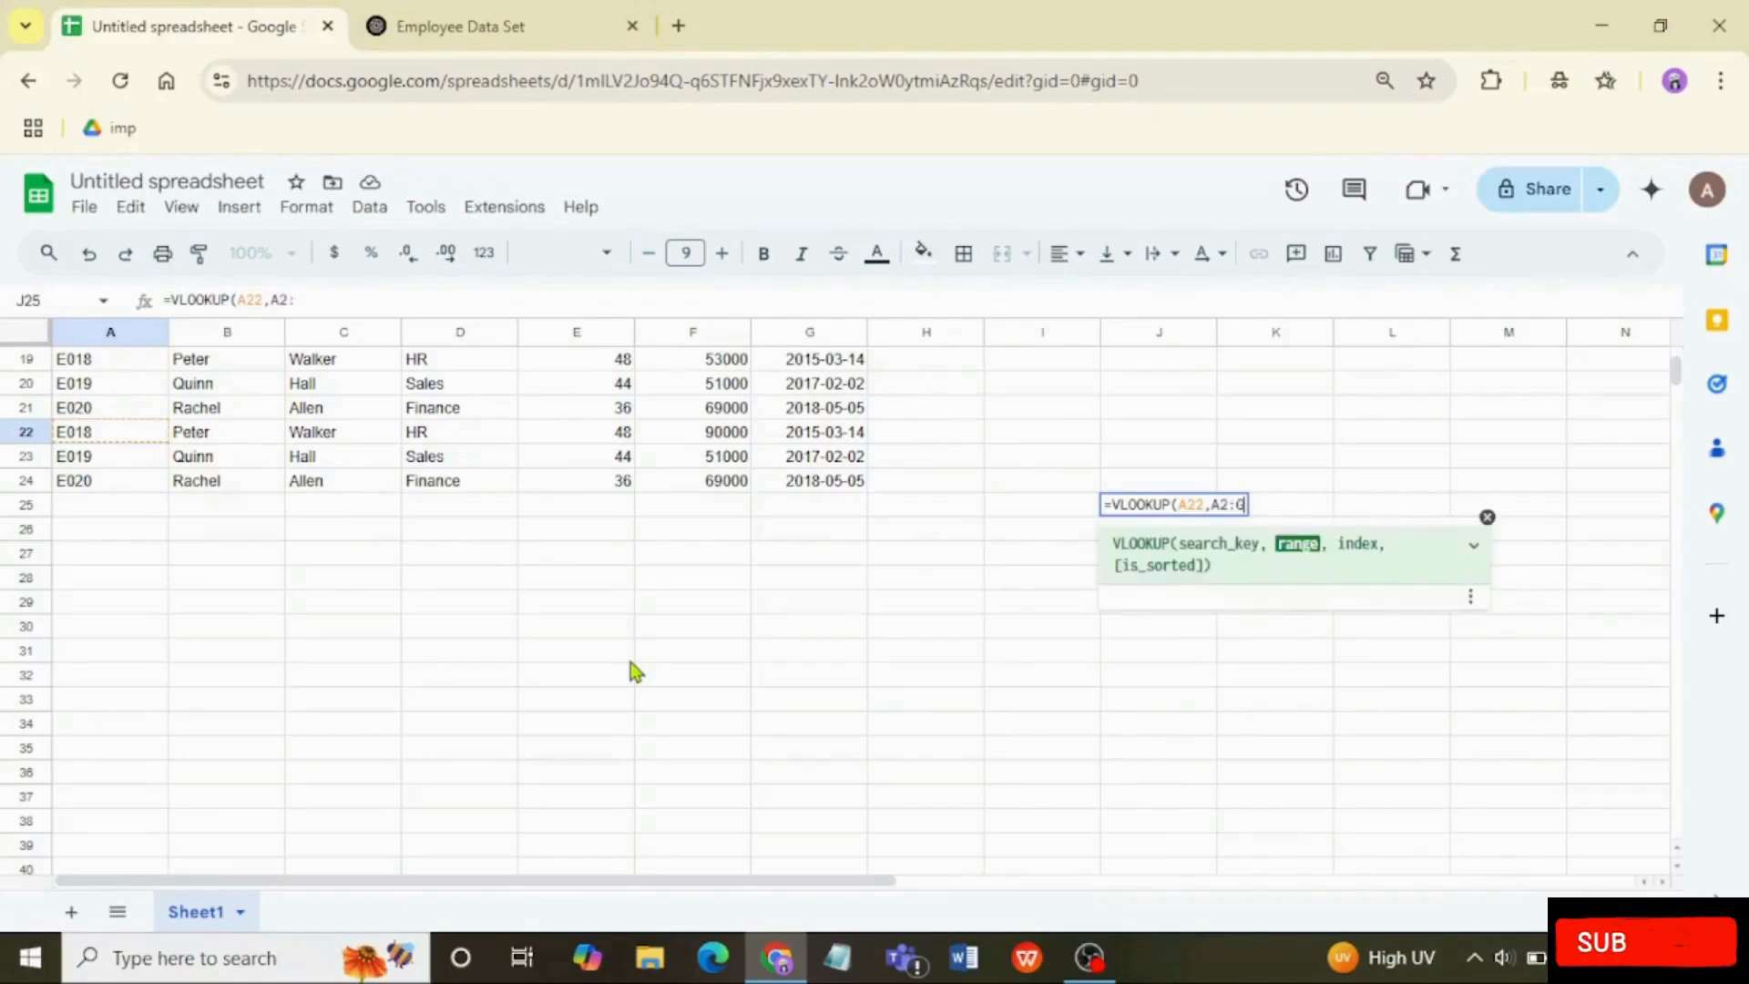
text(G24)
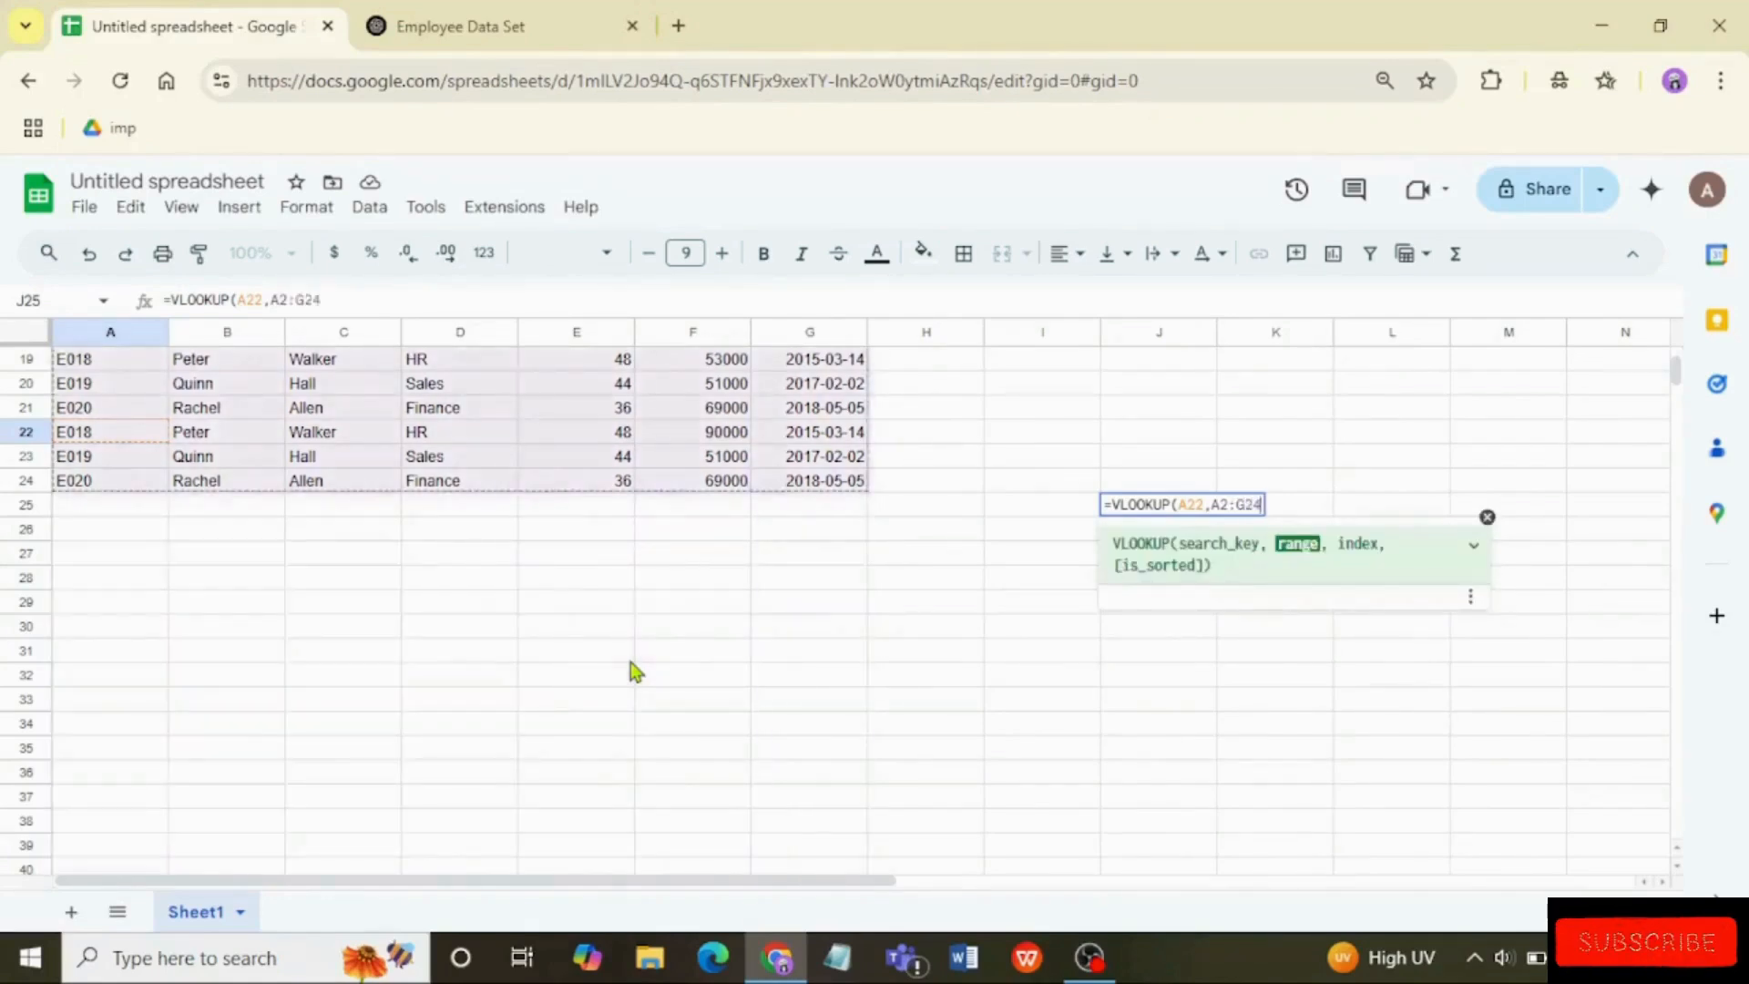
text(,)
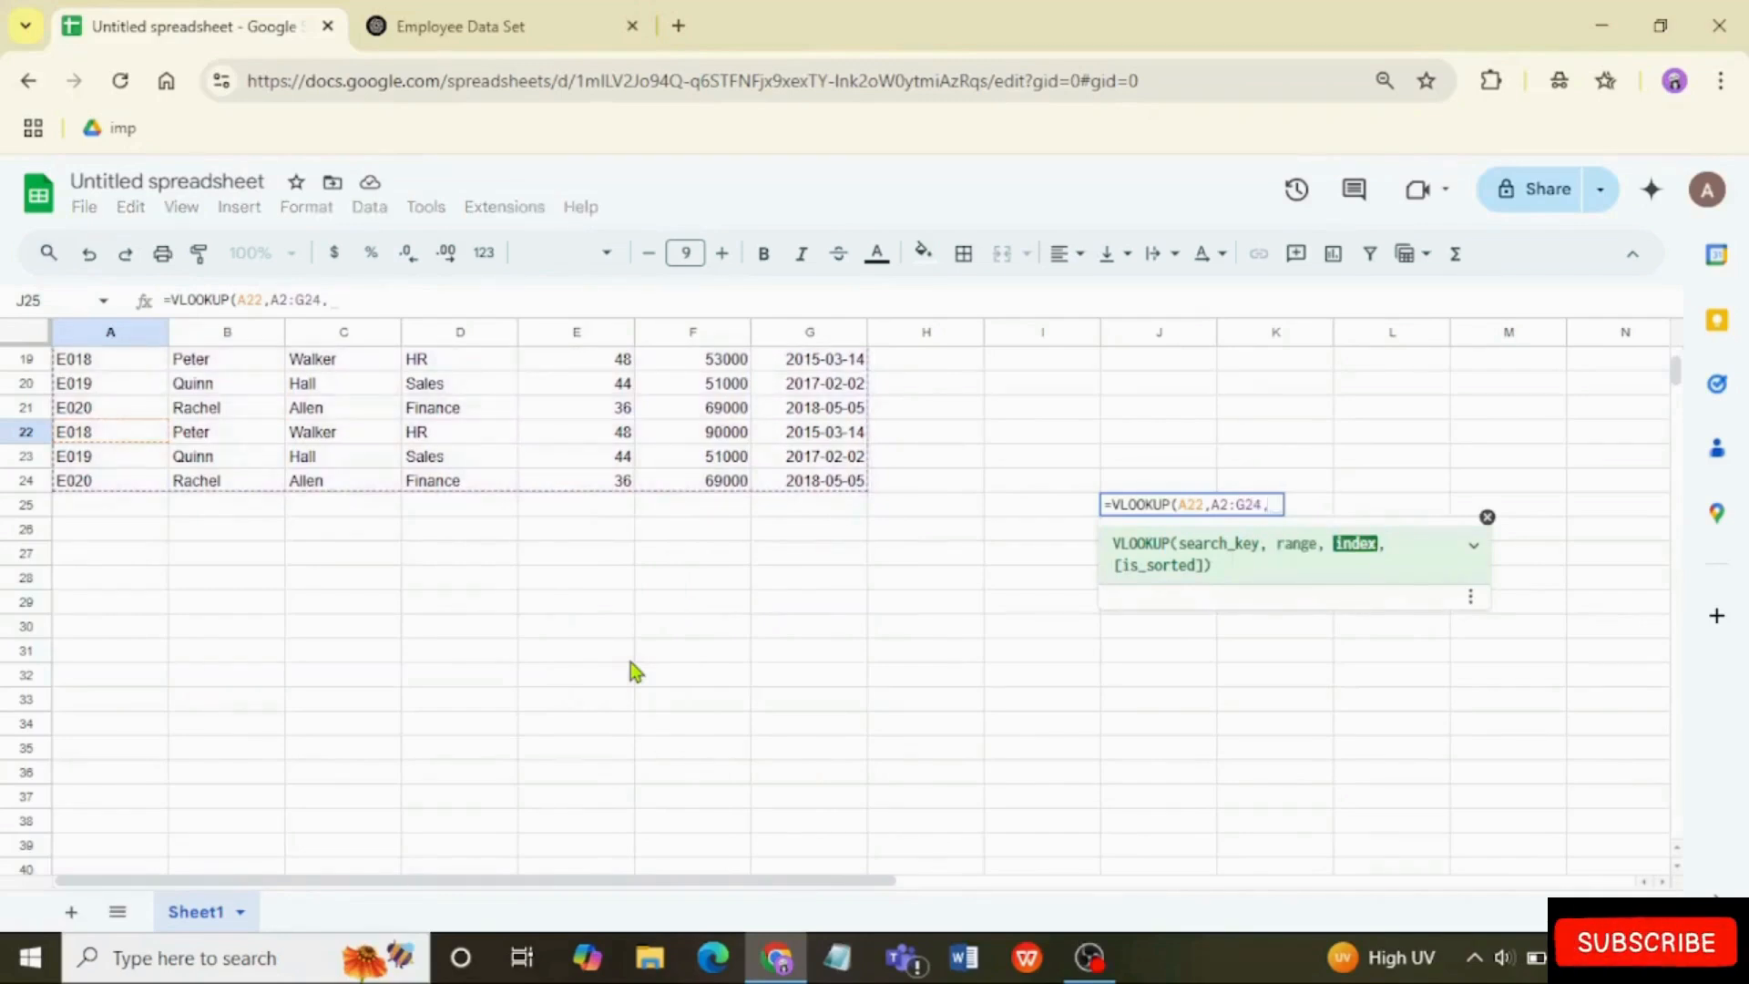
text(6,fLA)
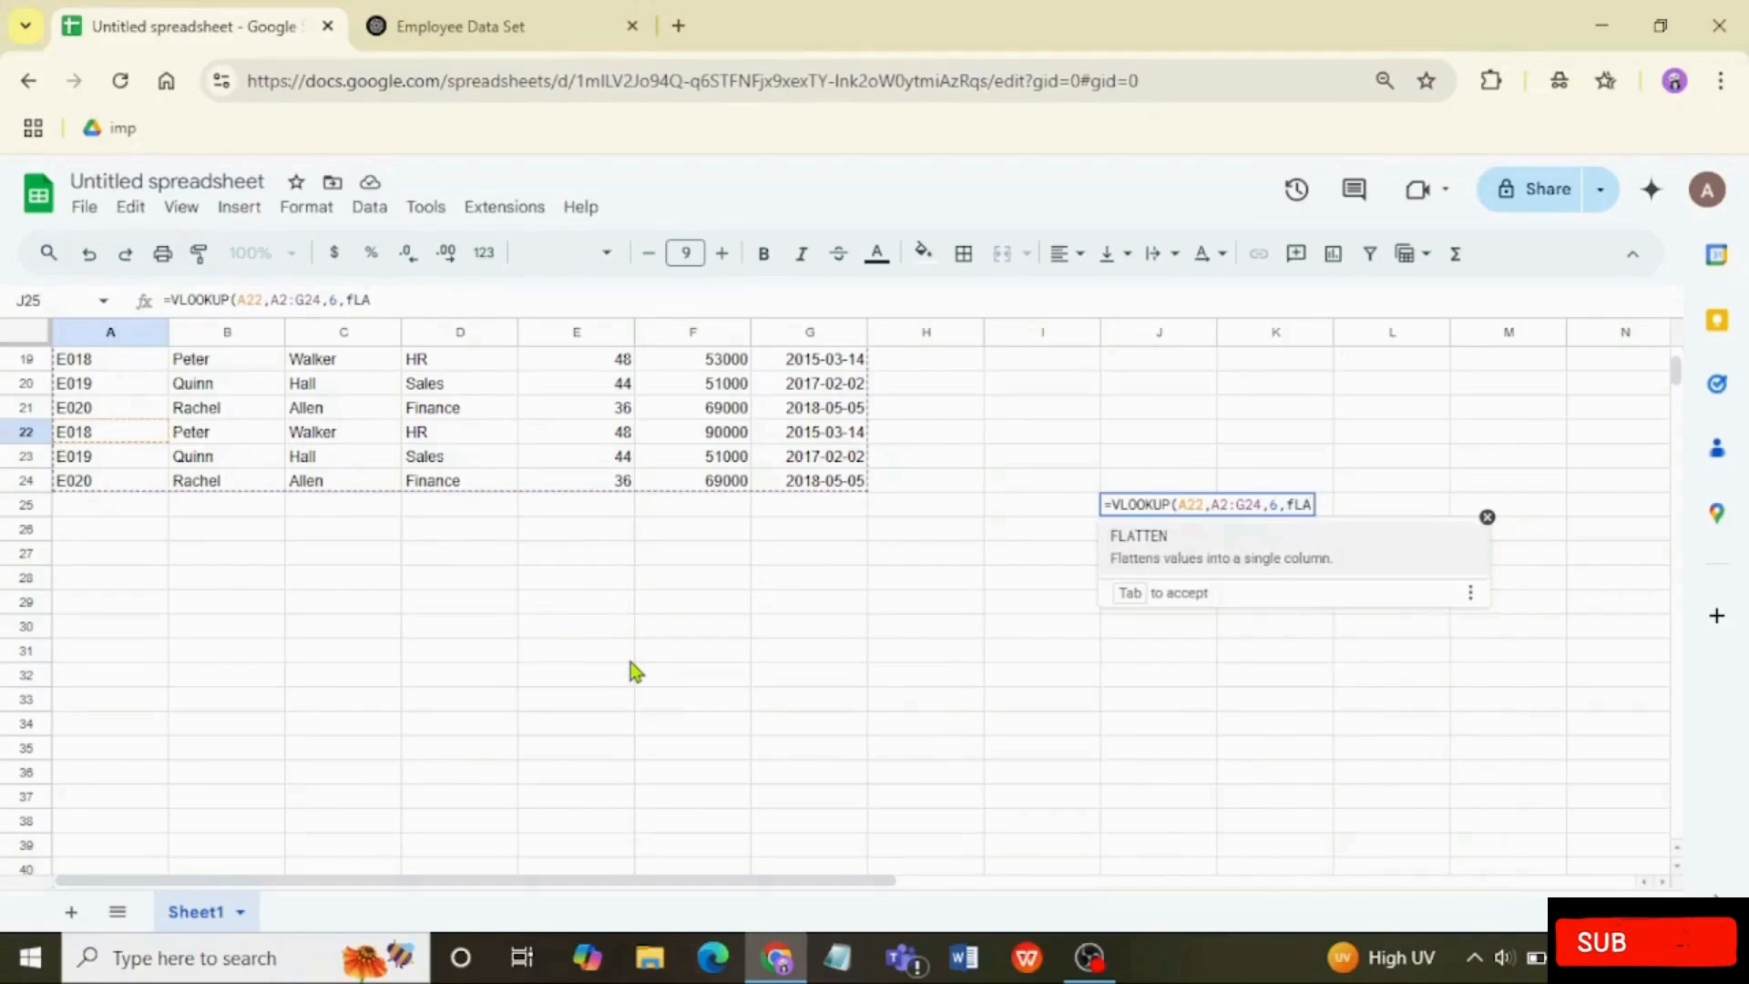
Step: Complete the VLOOKUP formula in J25 with FALSE for an exact match and a closing parenthesis, and enter it
key(BackSpace)
key(BackSpace)
key(BackSpace)
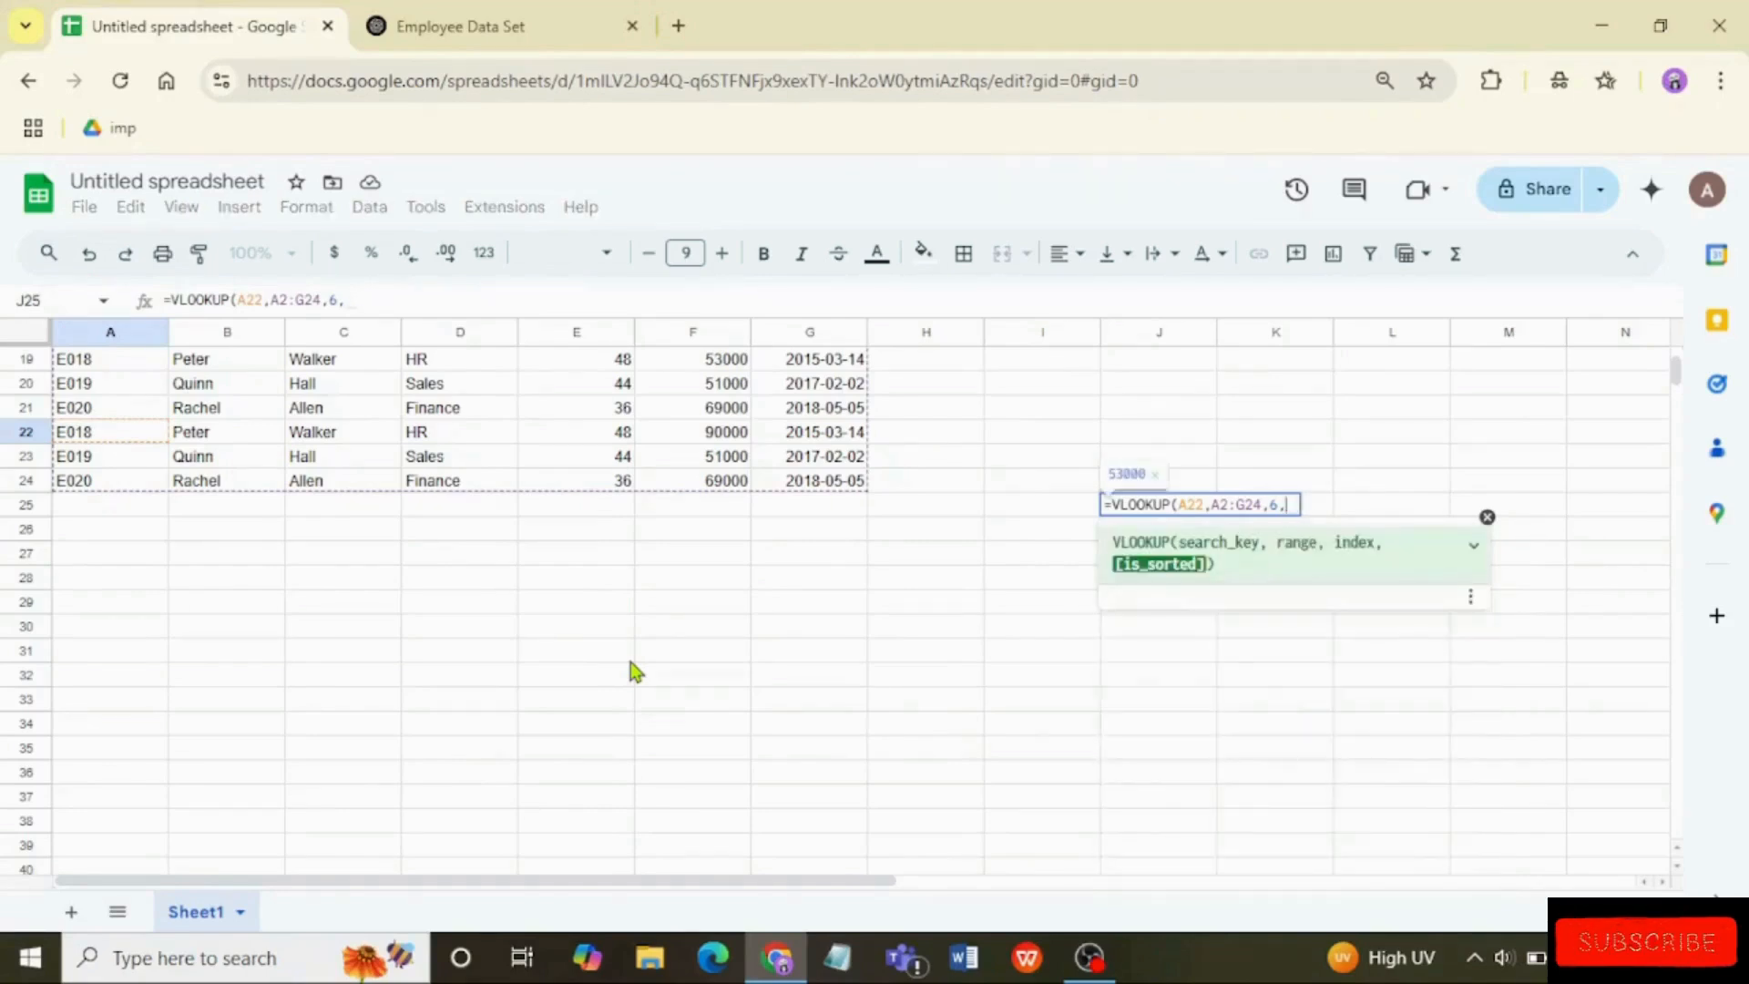
text(fal)
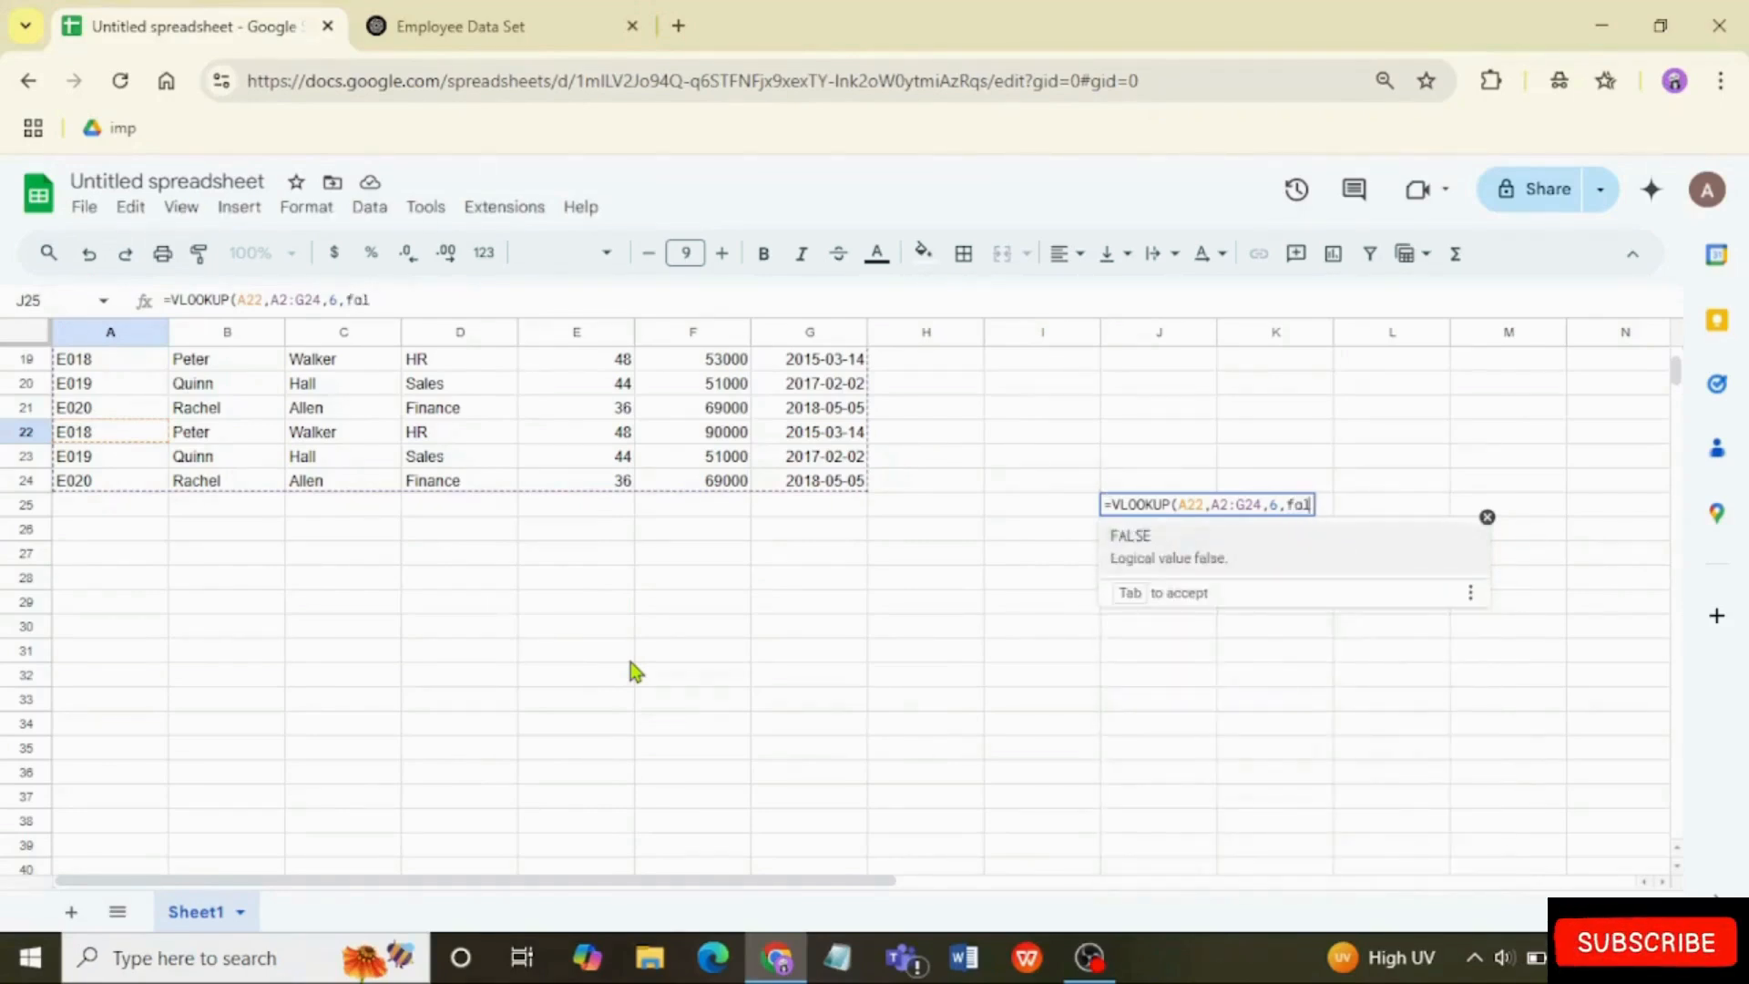
key(Tab)
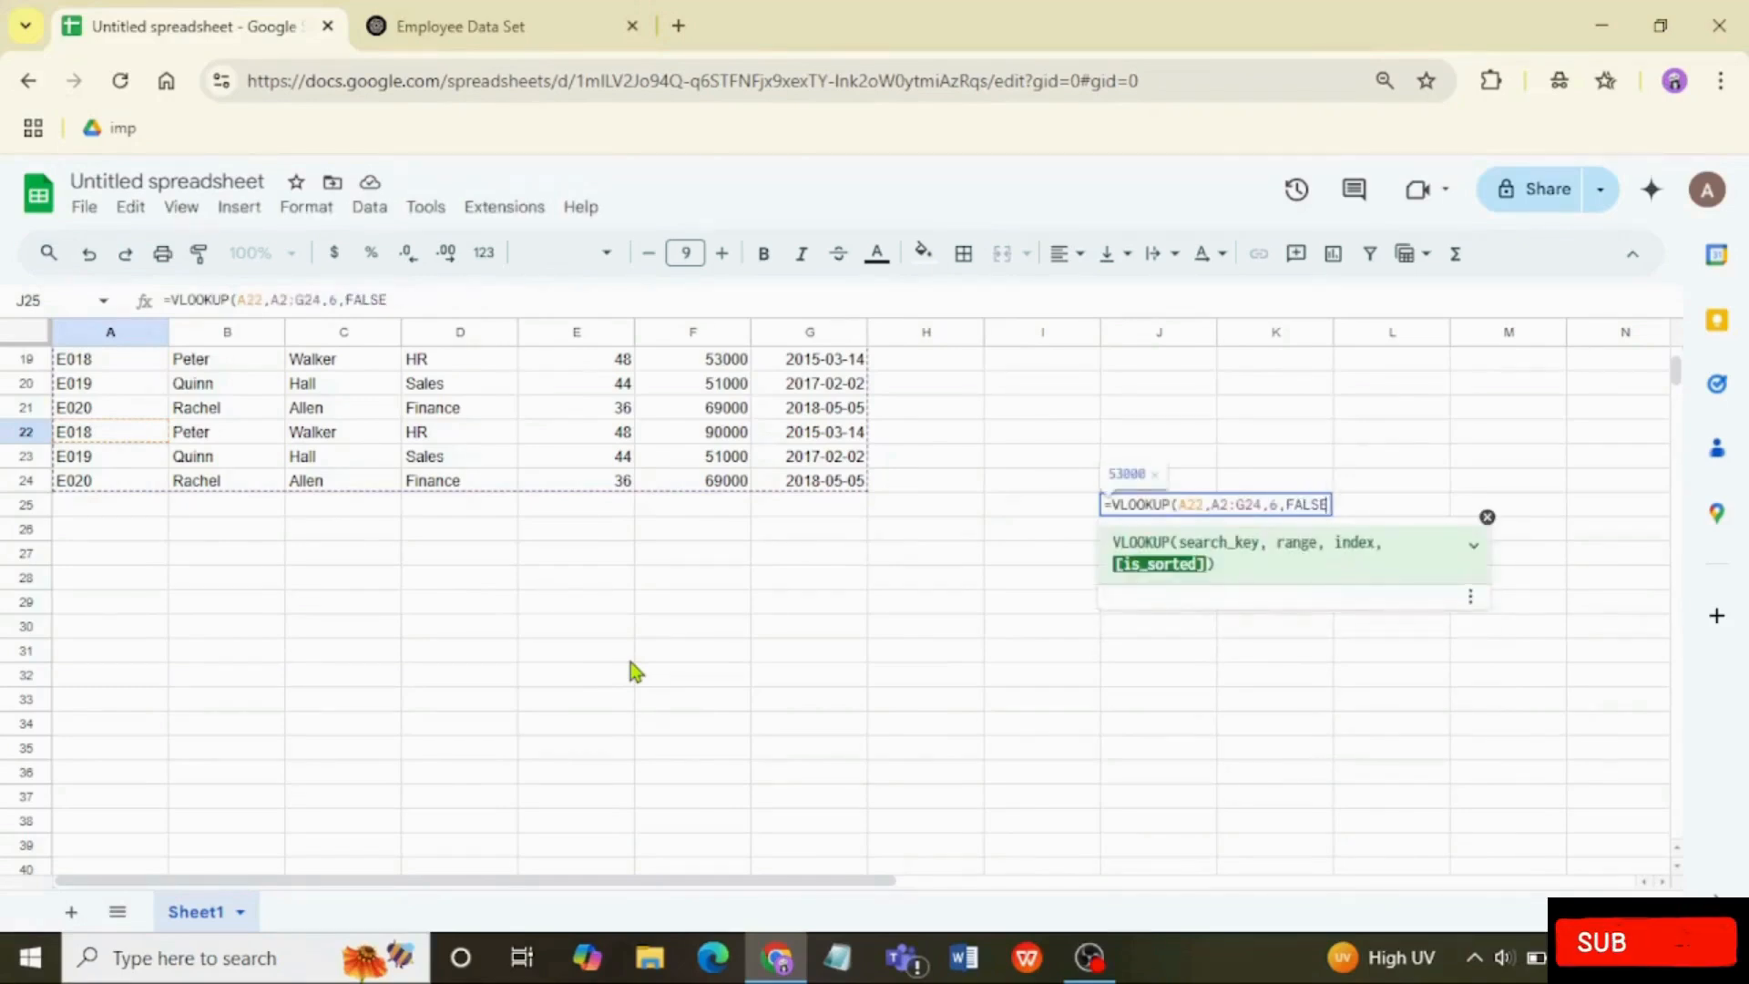
text(0)
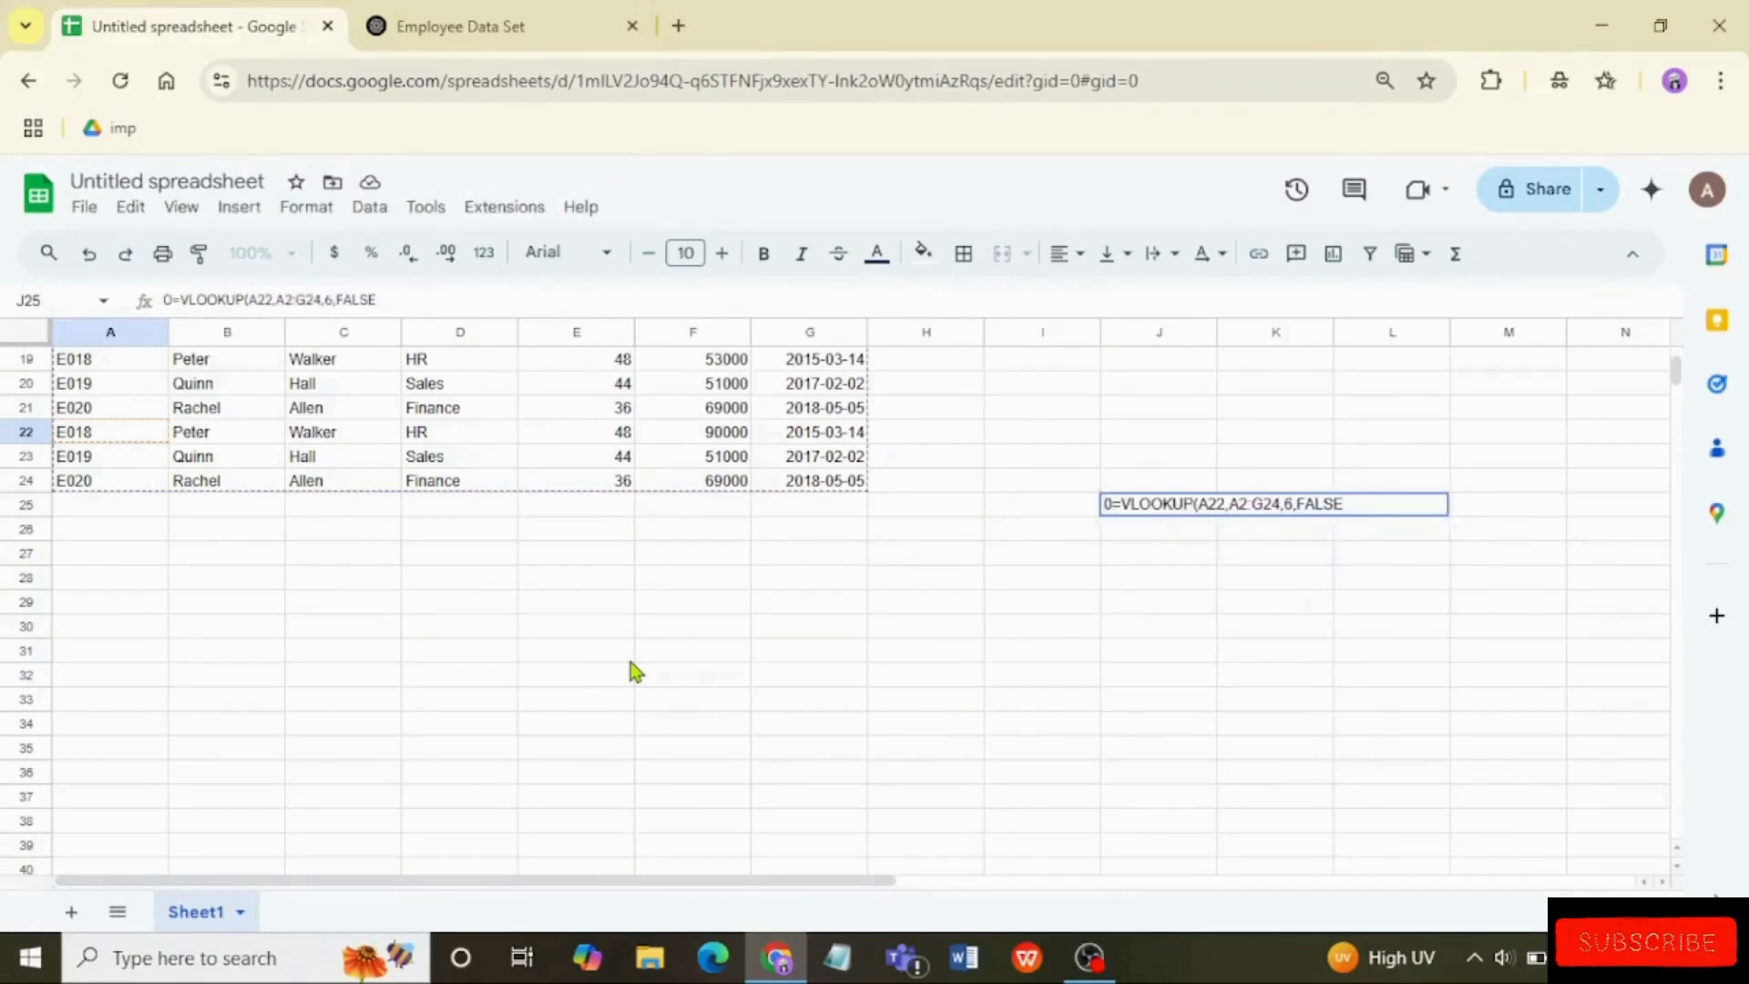
click(1118, 506)
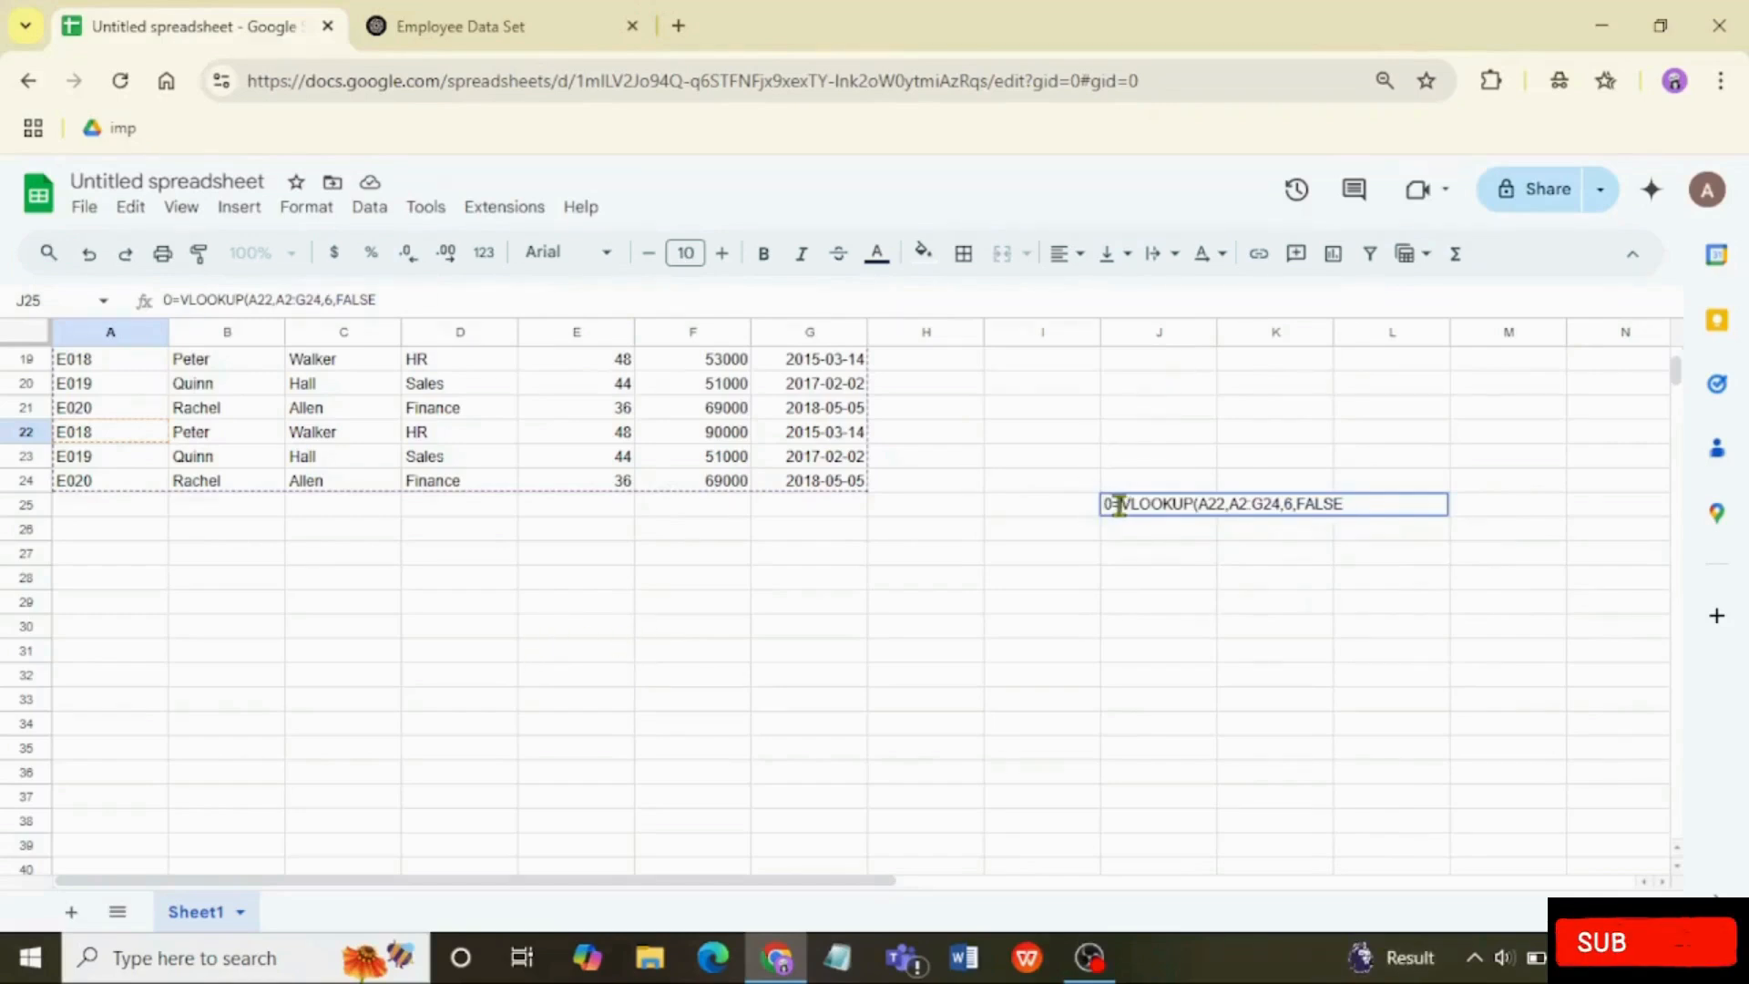
key(BackSpace)
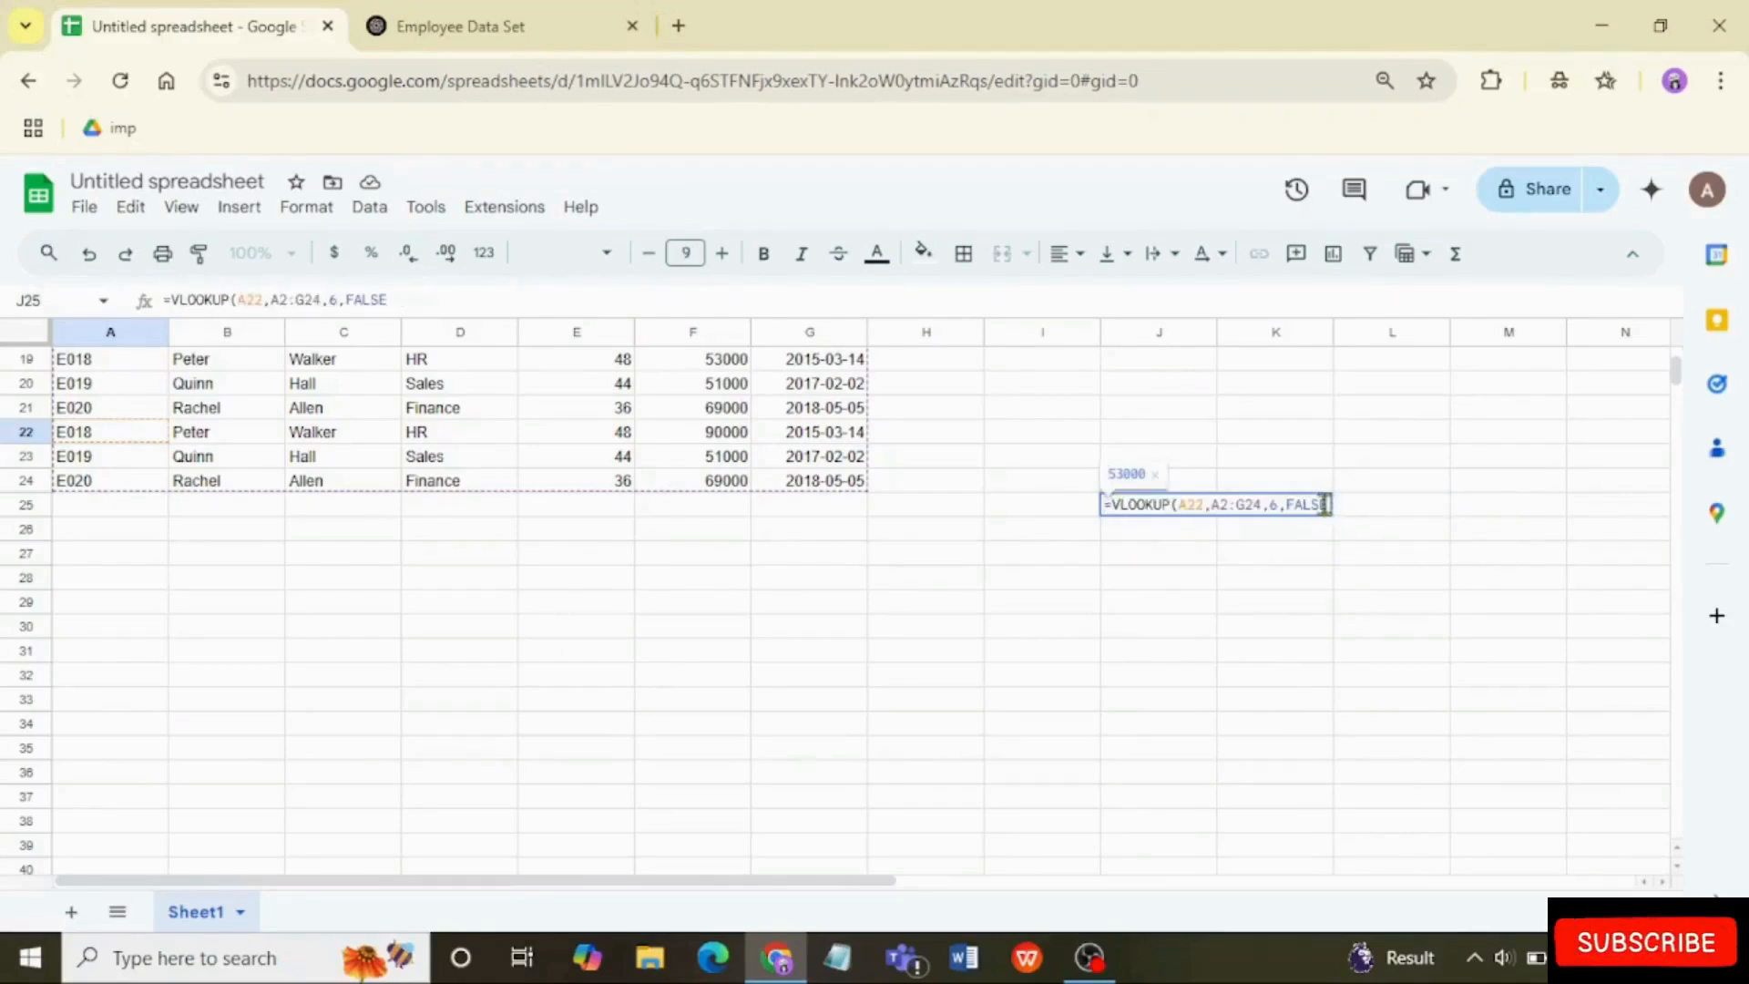
click(1314, 503)
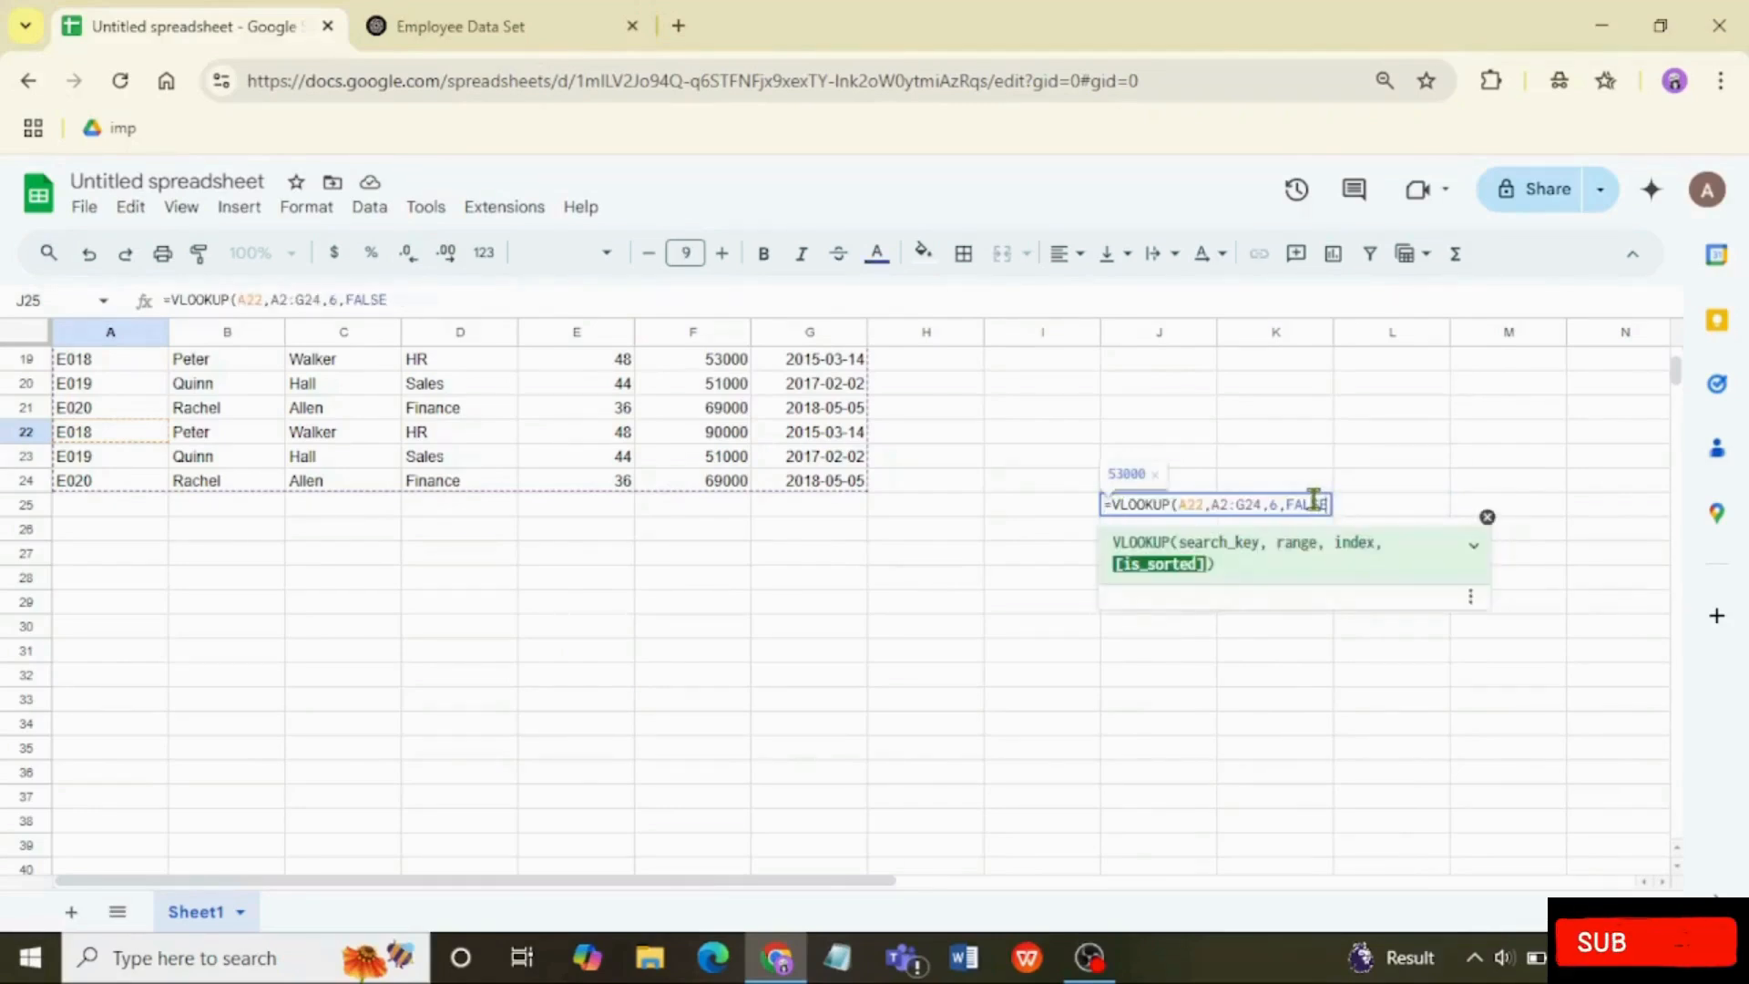
text())
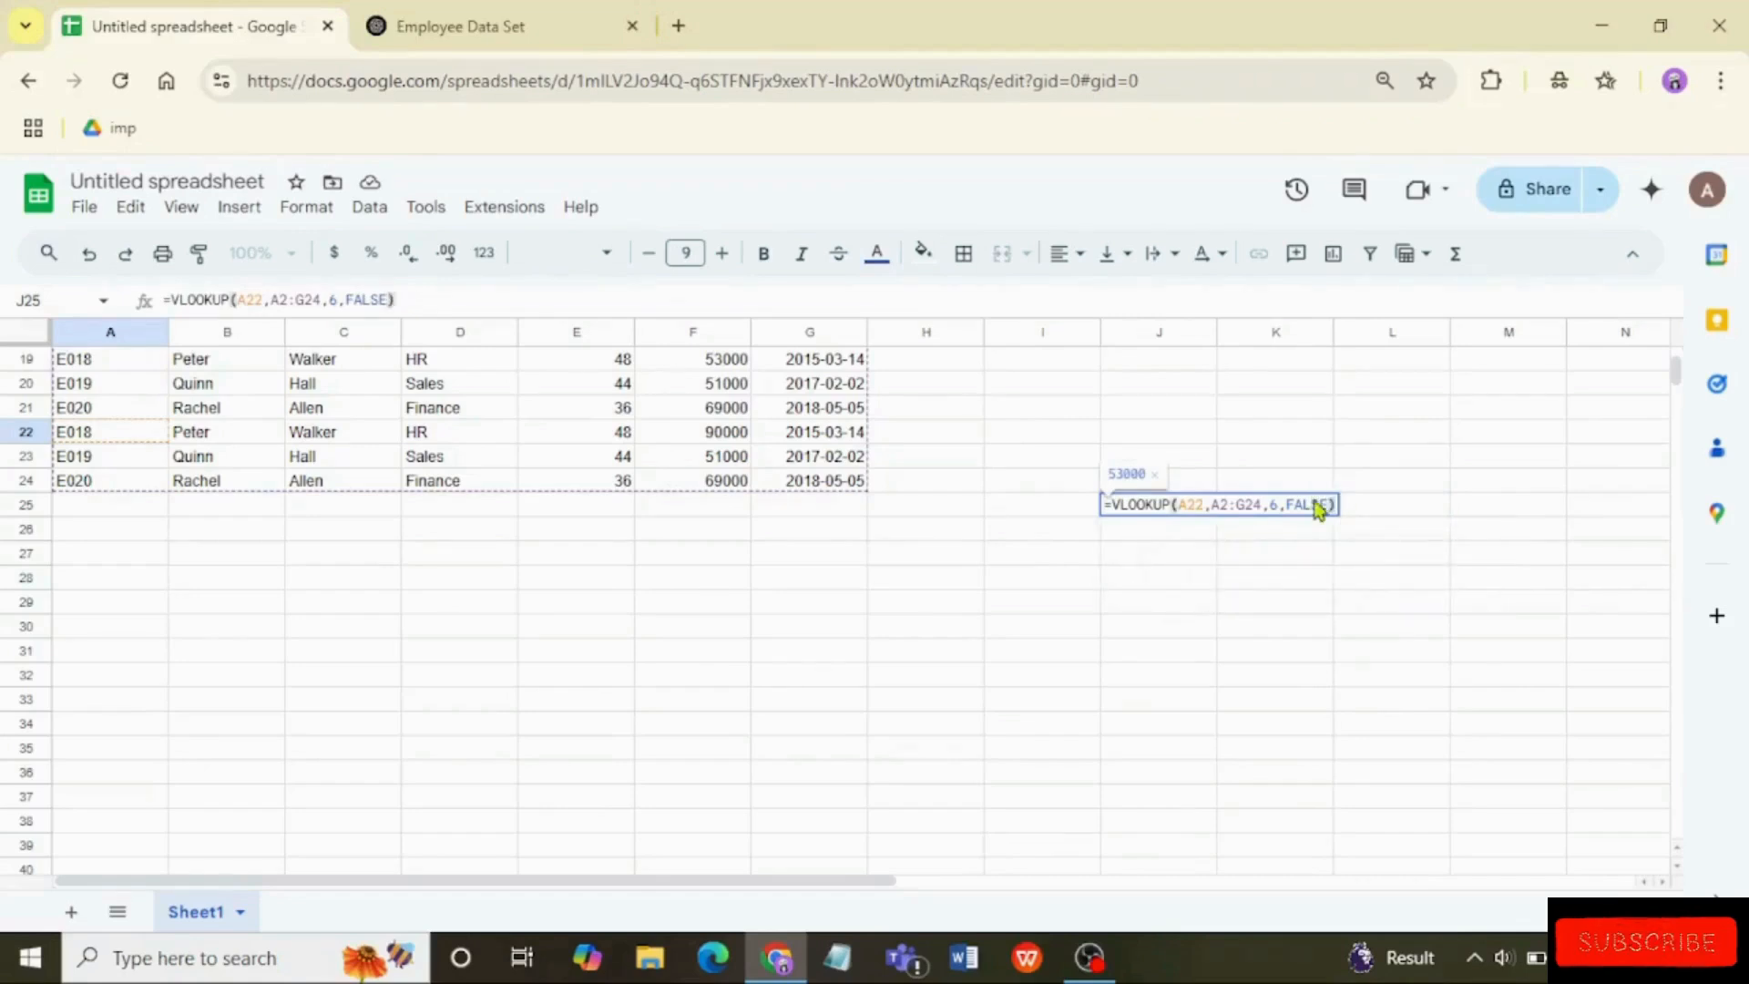
key(Return)
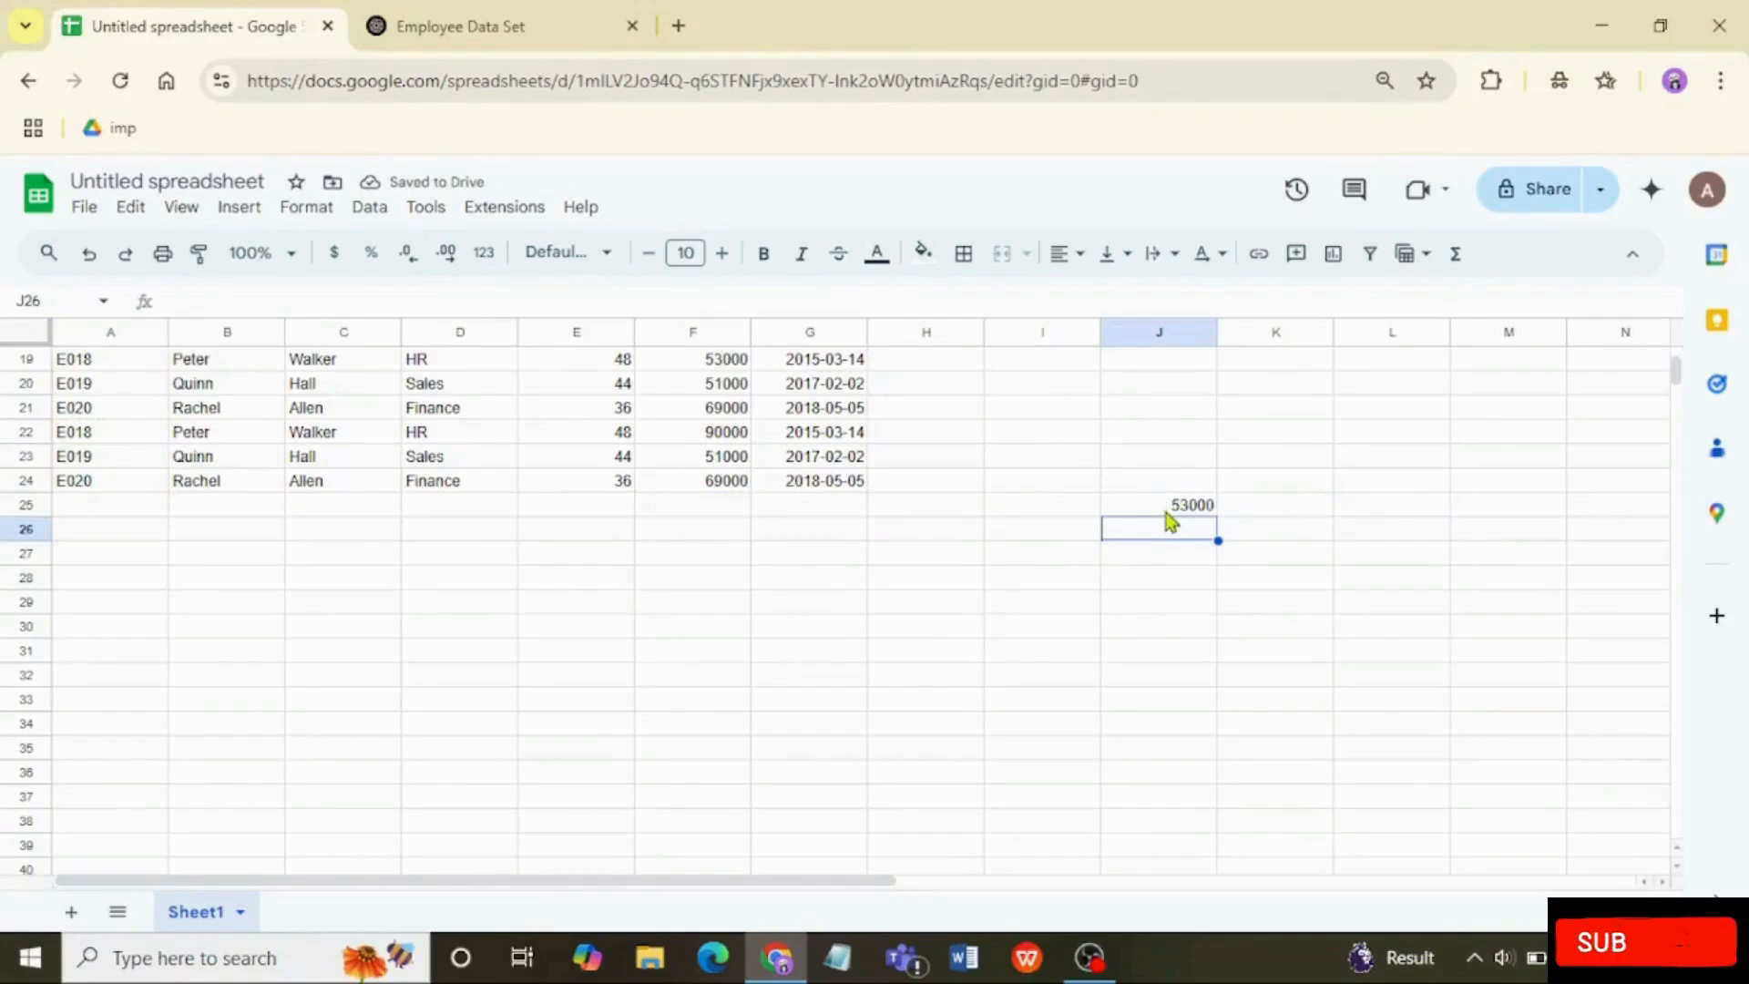
Step: Compare the VLOOKUP result in J25 with the salary in F19, the first row with employee ID E018
click(126, 369)
drag(126, 369, 304, 369)
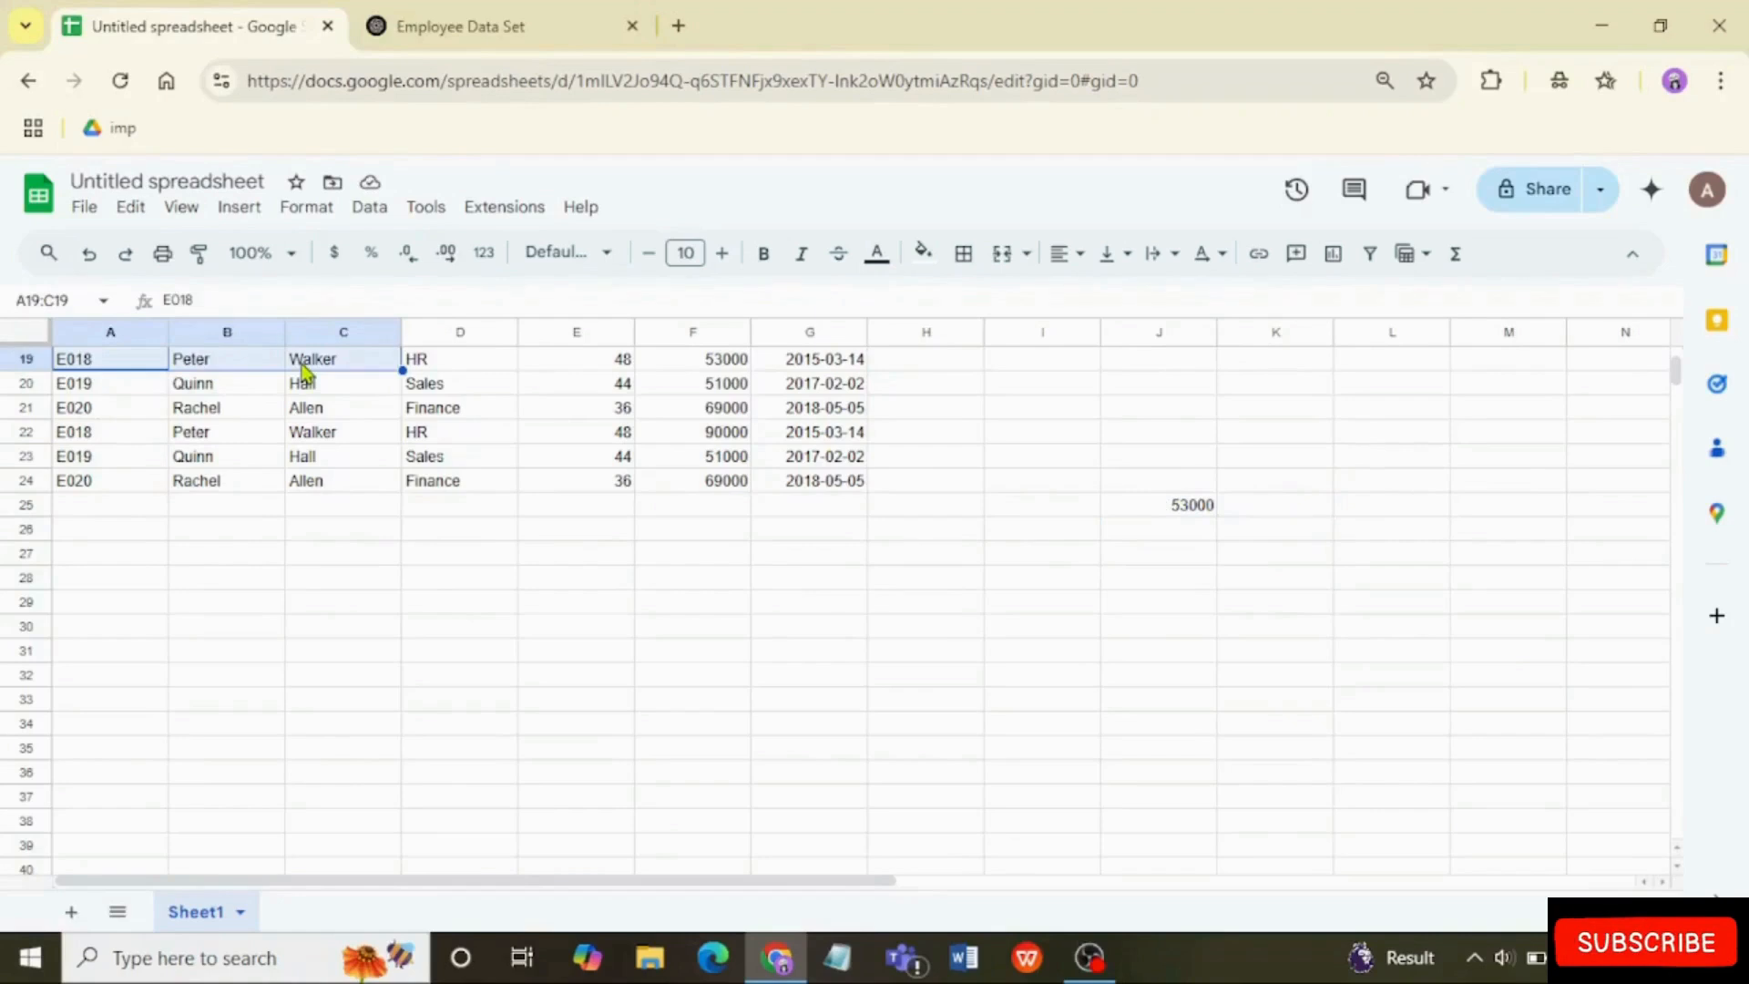
click(718, 369)
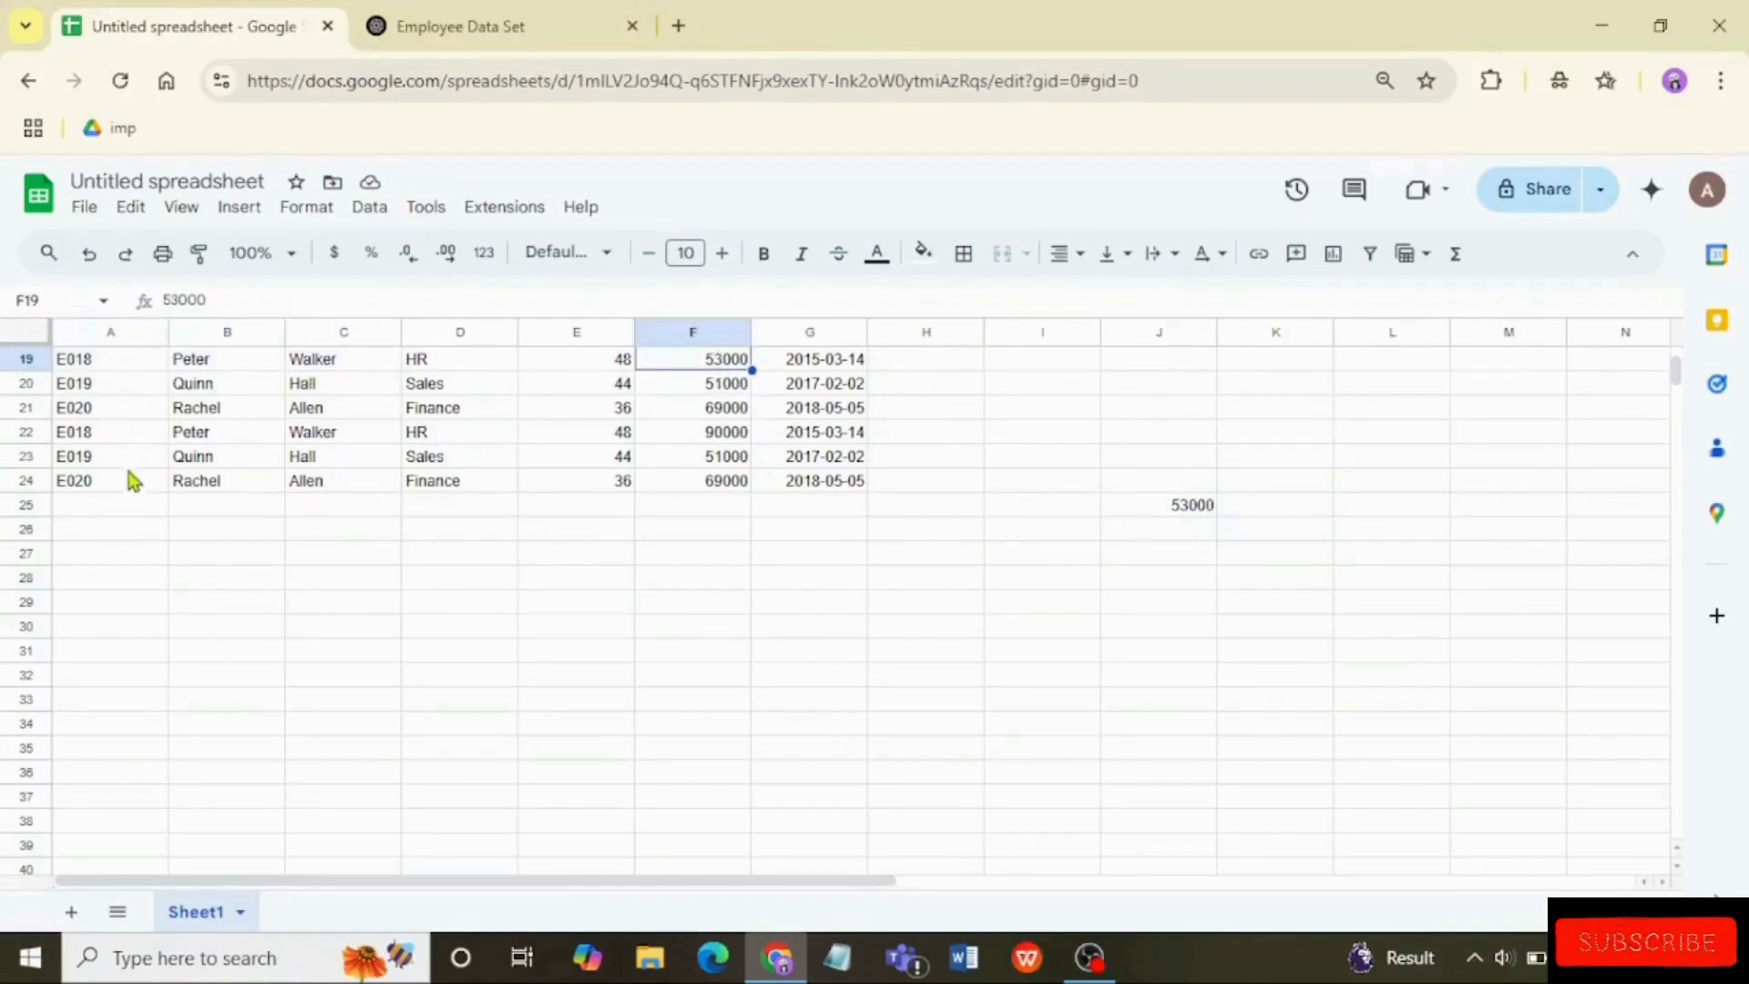
click(1191, 510)
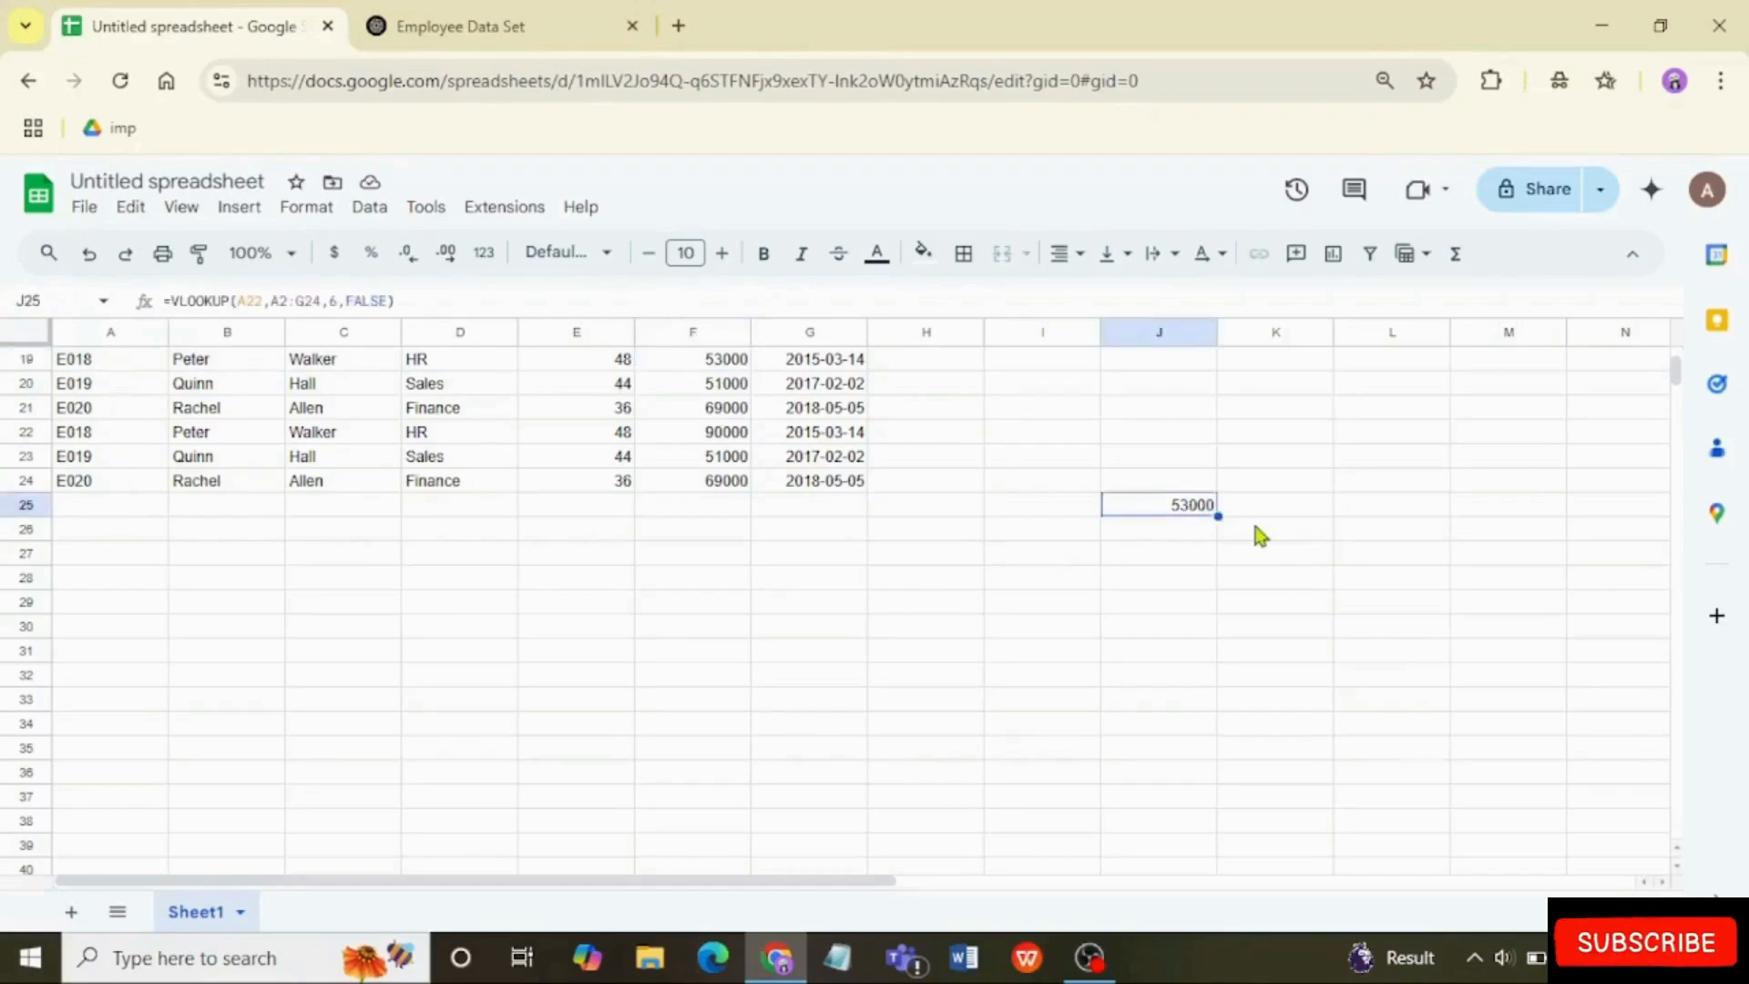